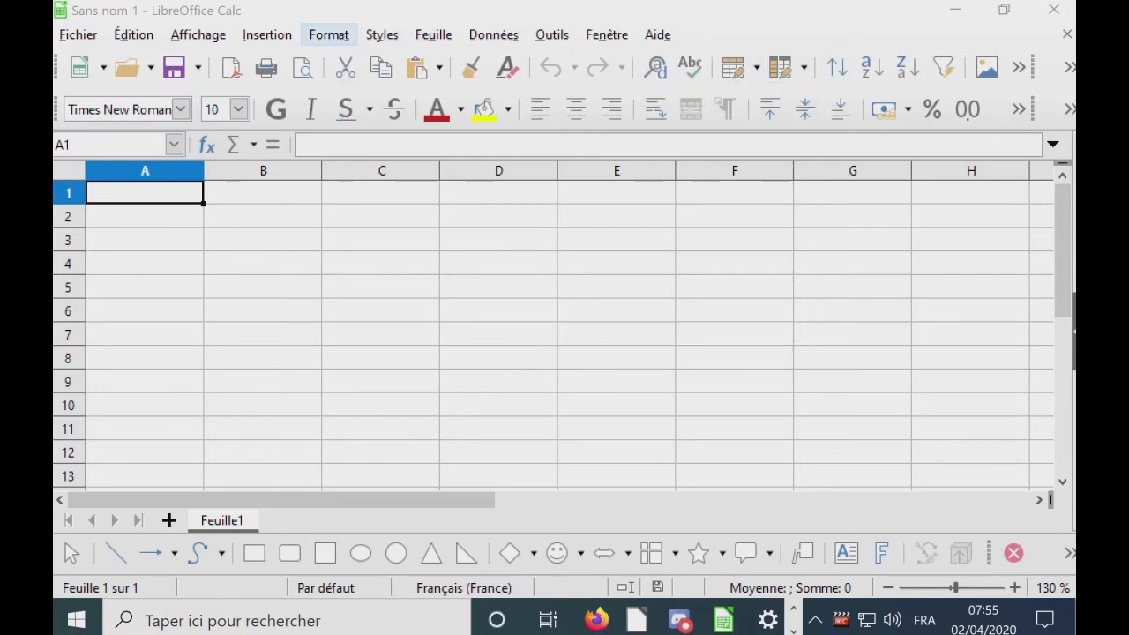
Step: Examine the formatting options for cell A1, including the character, number format, alignment and cell appearance properties
{"action": "left_click", "coordinate": [329, 35]}
{"action": "left_click", "coordinate": [329, 34]}
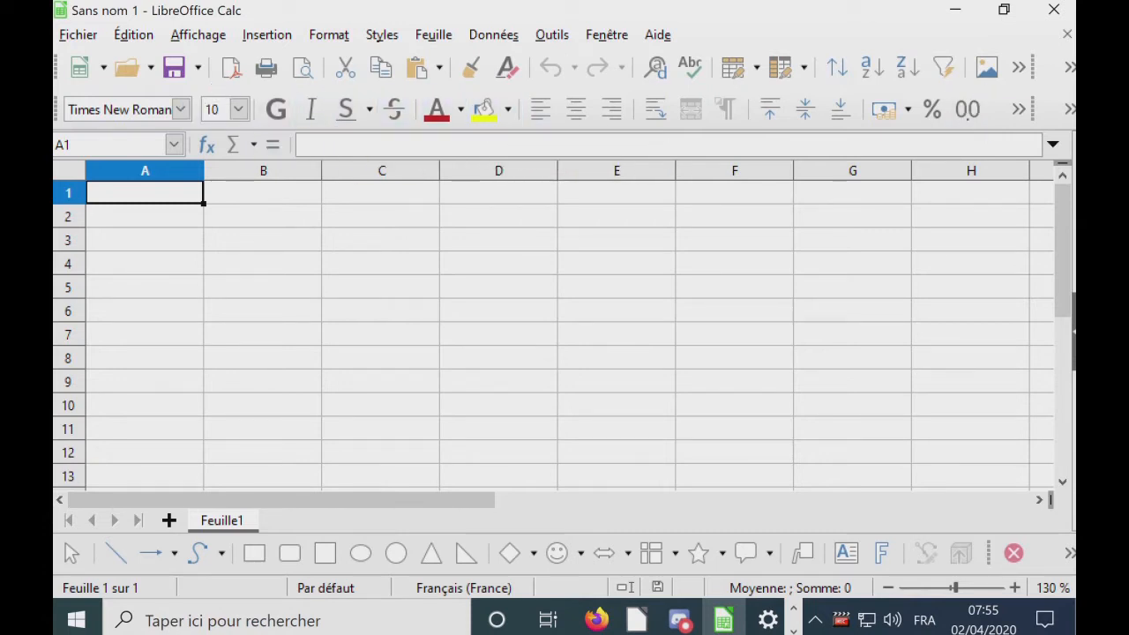
{"action": "right_click", "coordinate": [145, 193]}
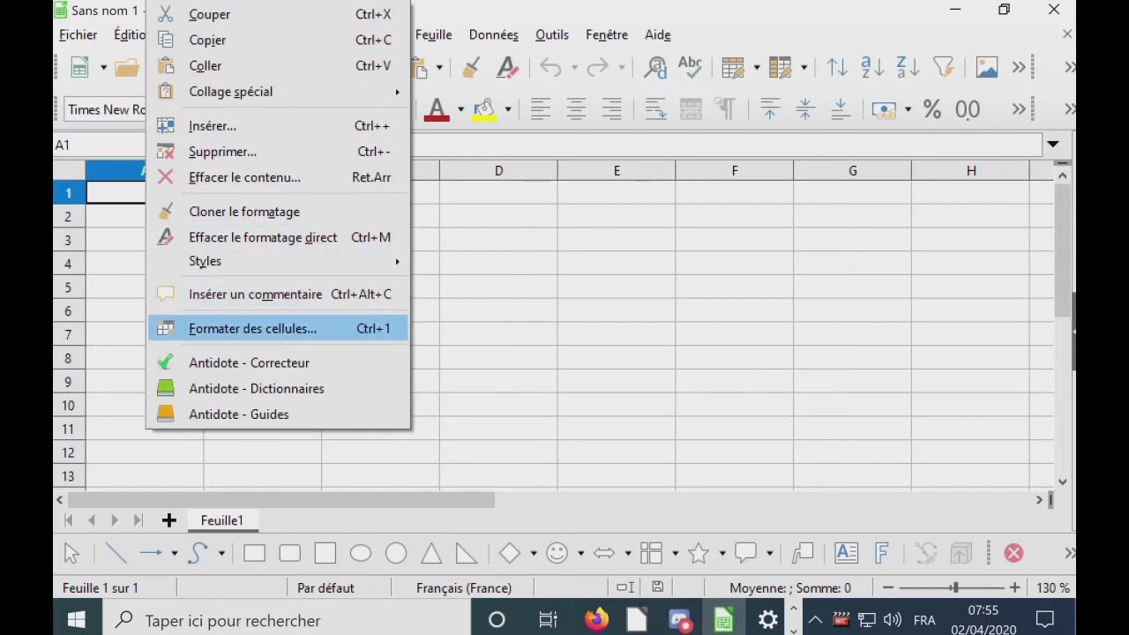
{"action": "left_click", "coordinate": [251, 328]}
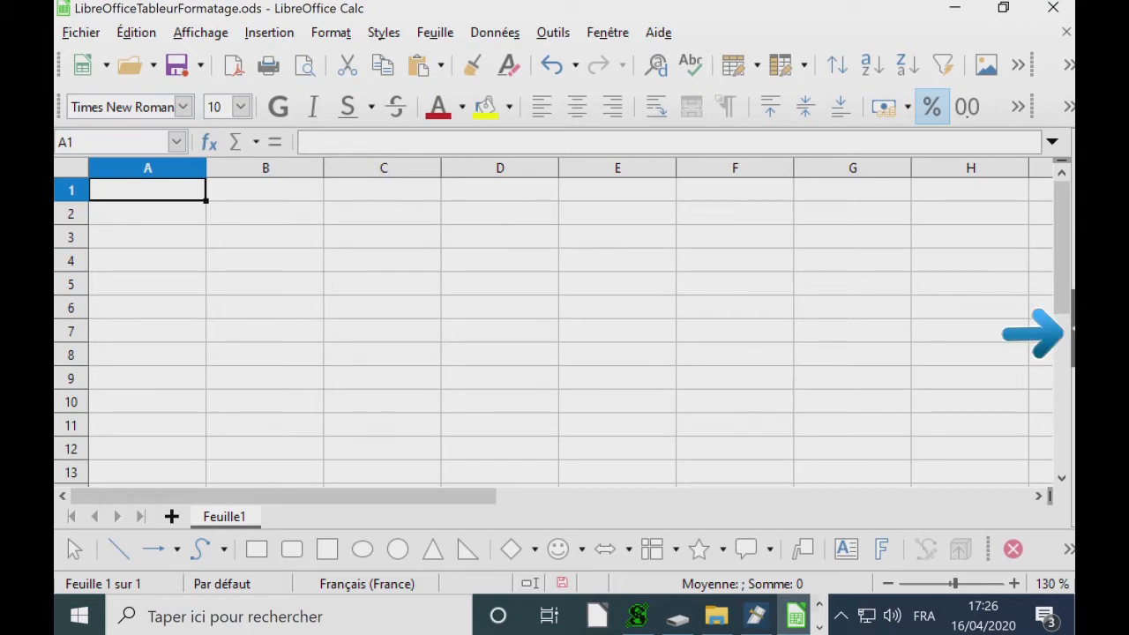
{"action": "left_click", "coordinate": [1072, 329]}
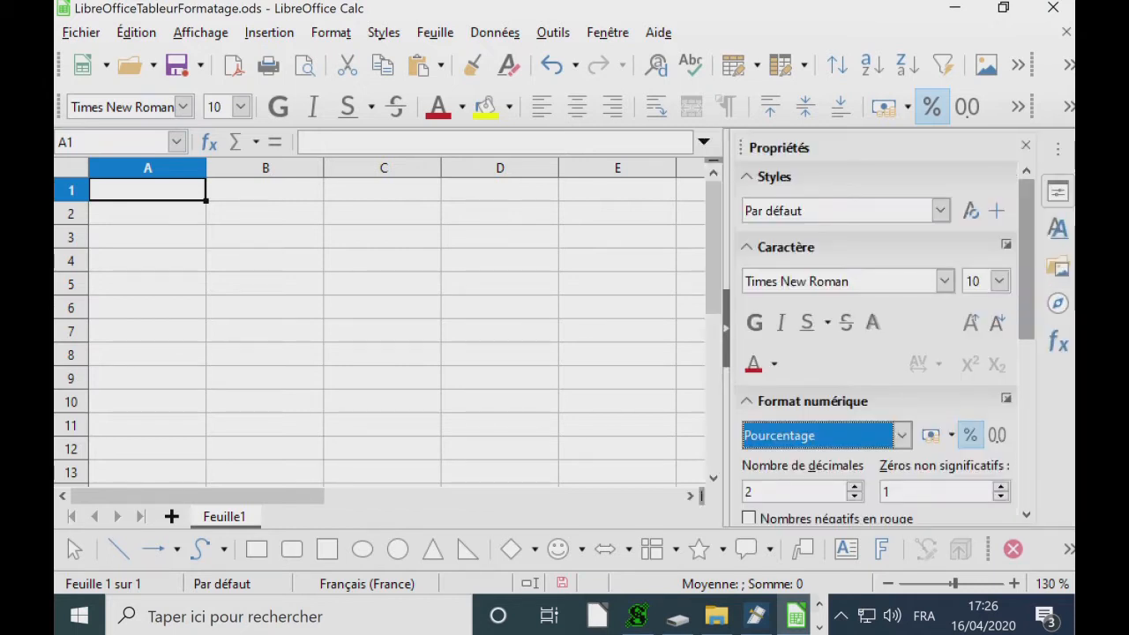
{"action": "left_click_drag", "start_coordinate": [1027, 259], "coordinate": [1027, 423]}
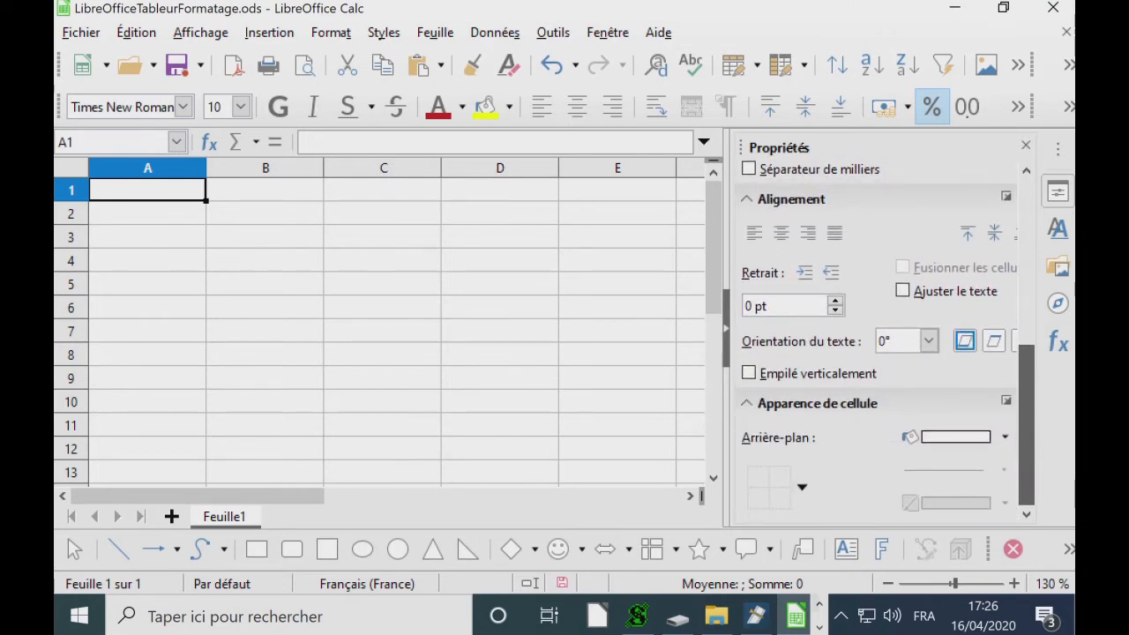
{"action": "left_click_drag", "start_coordinate": [1026, 423], "coordinate": [1026, 255]}
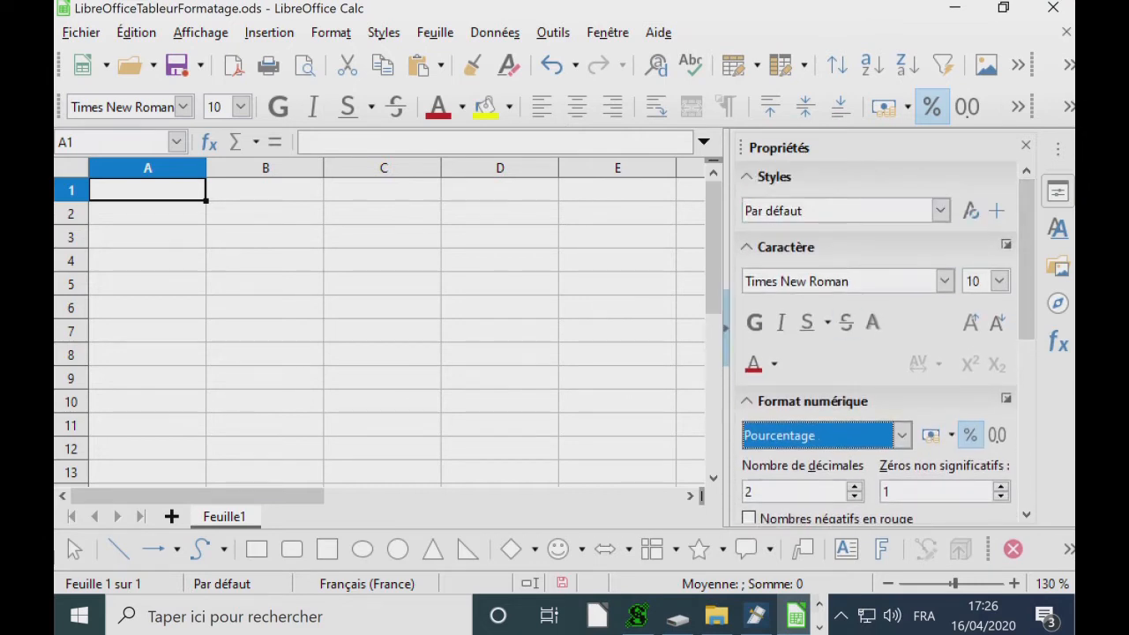
{"action": "left_click", "coordinate": [725, 328]}
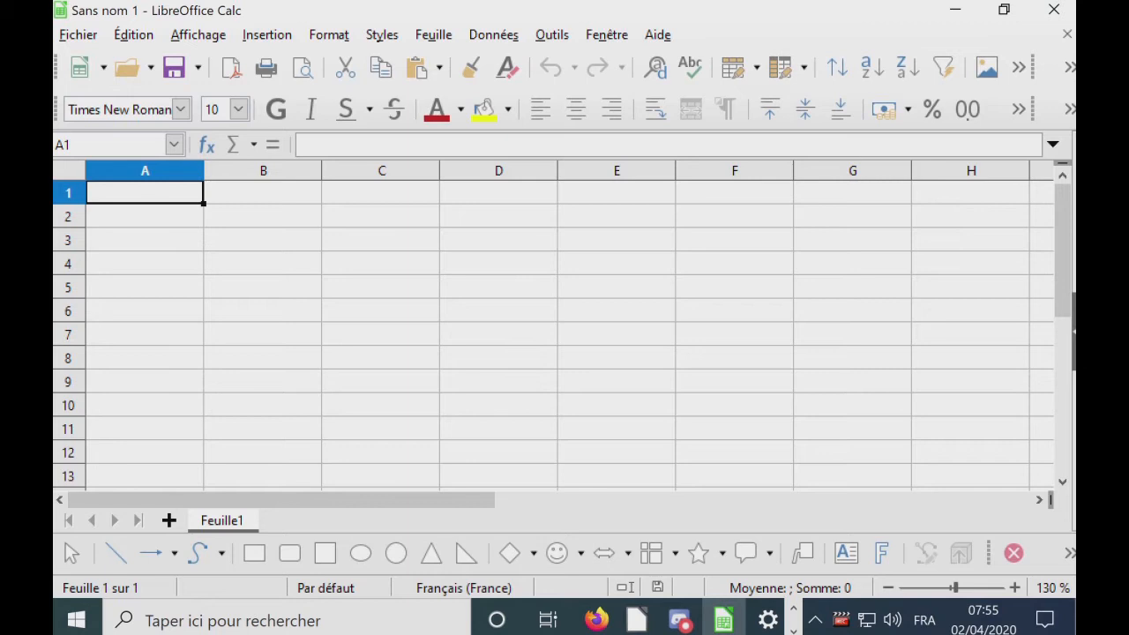
Step: Enter the date 15/12 in cell A1 and the amount 150€ in cell A2
{"action": "type", "text": "15/12"}
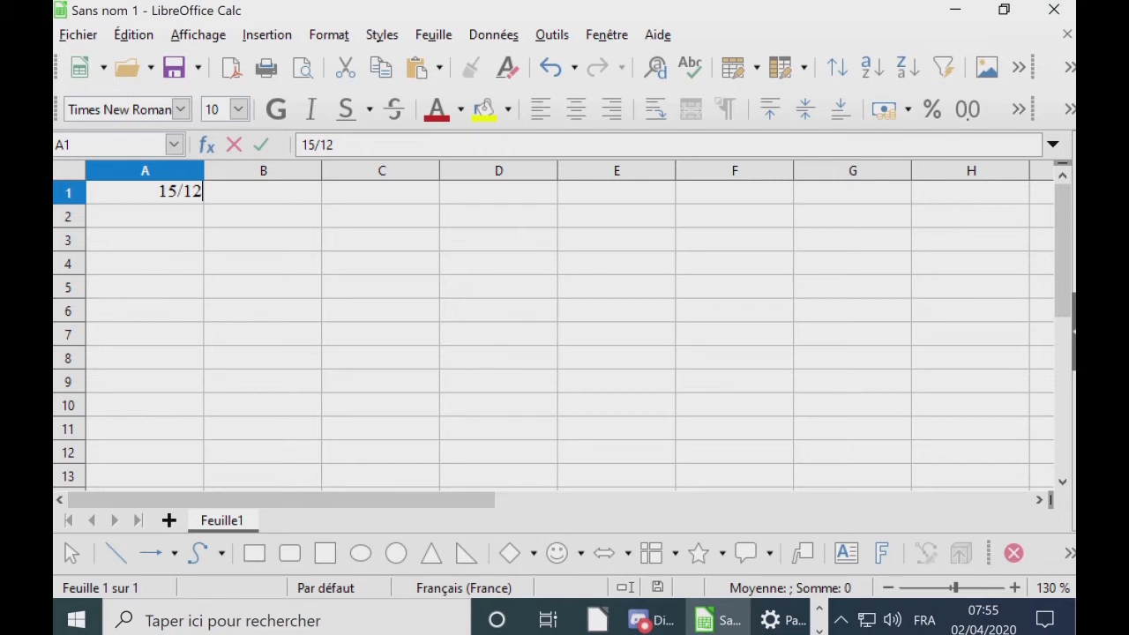
{"action": "key", "text": "Return"}
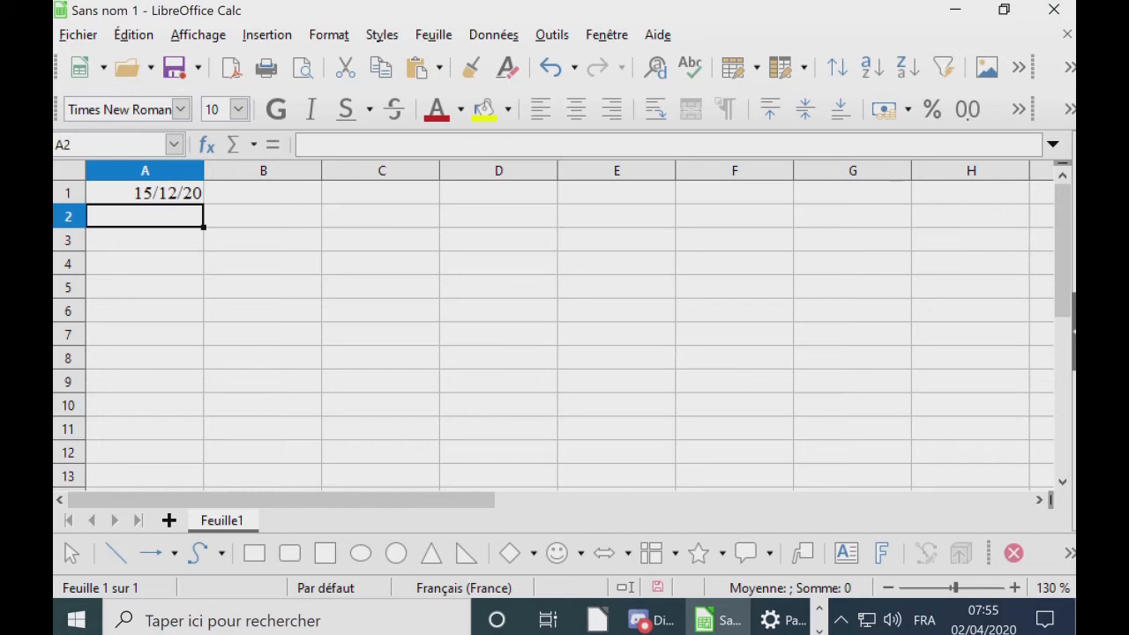
{"action": "type", "text": "150€"}
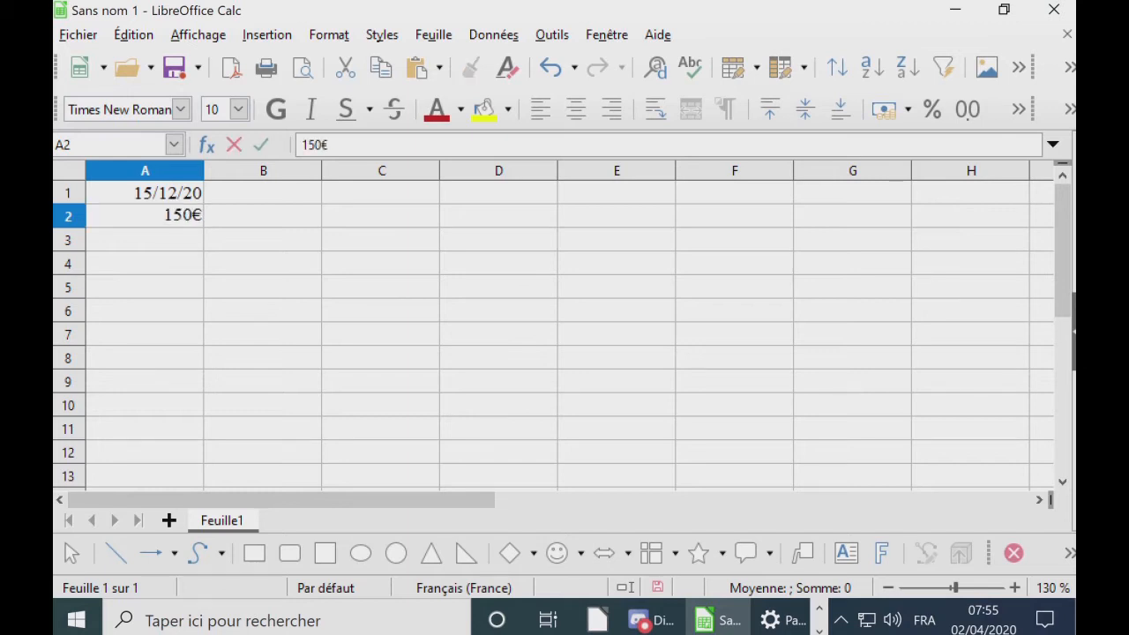
{"action": "key", "text": "Return"}
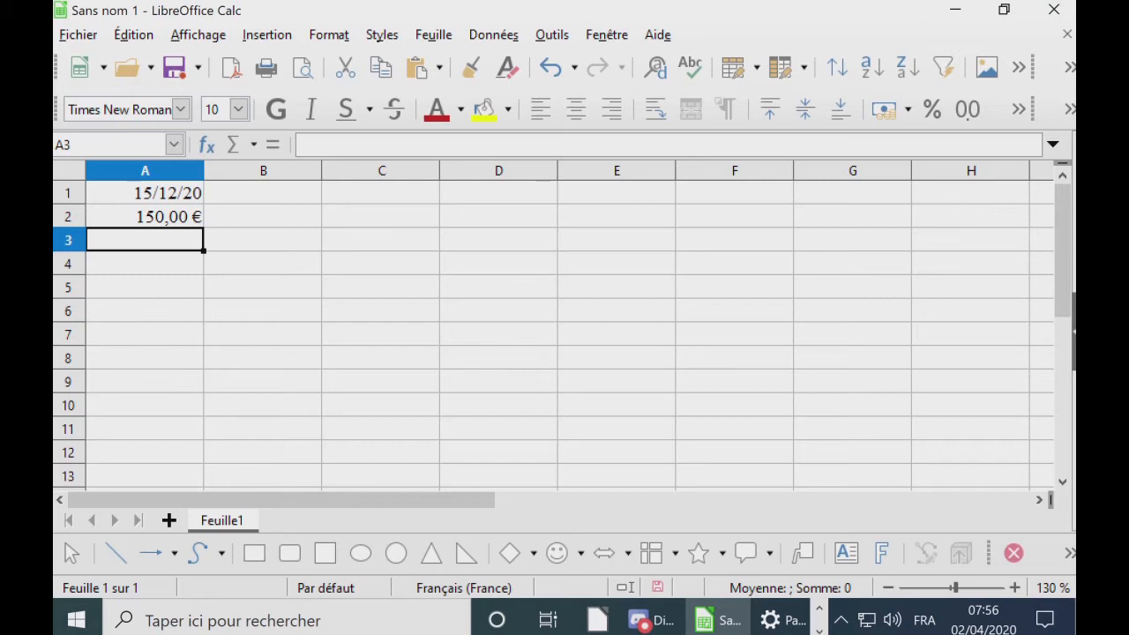
Step: Enter the text "contenu" in cell A4 and format it in bold with red font colour
{"action": "left_click", "coordinate": [144, 264]}
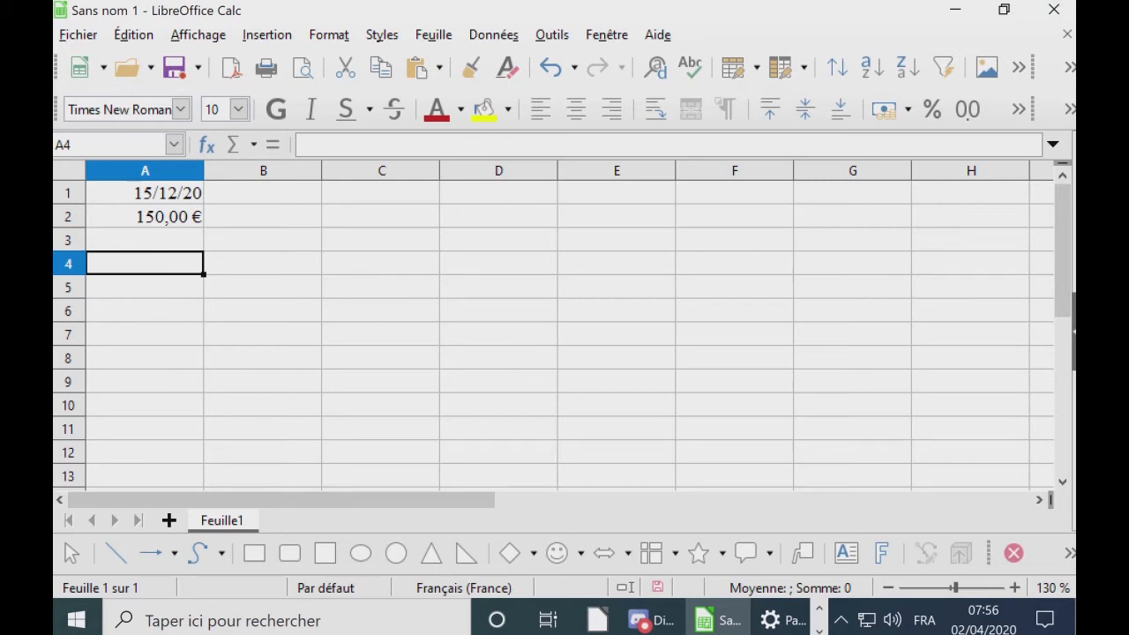
{"action": "type", "text": "contenu"}
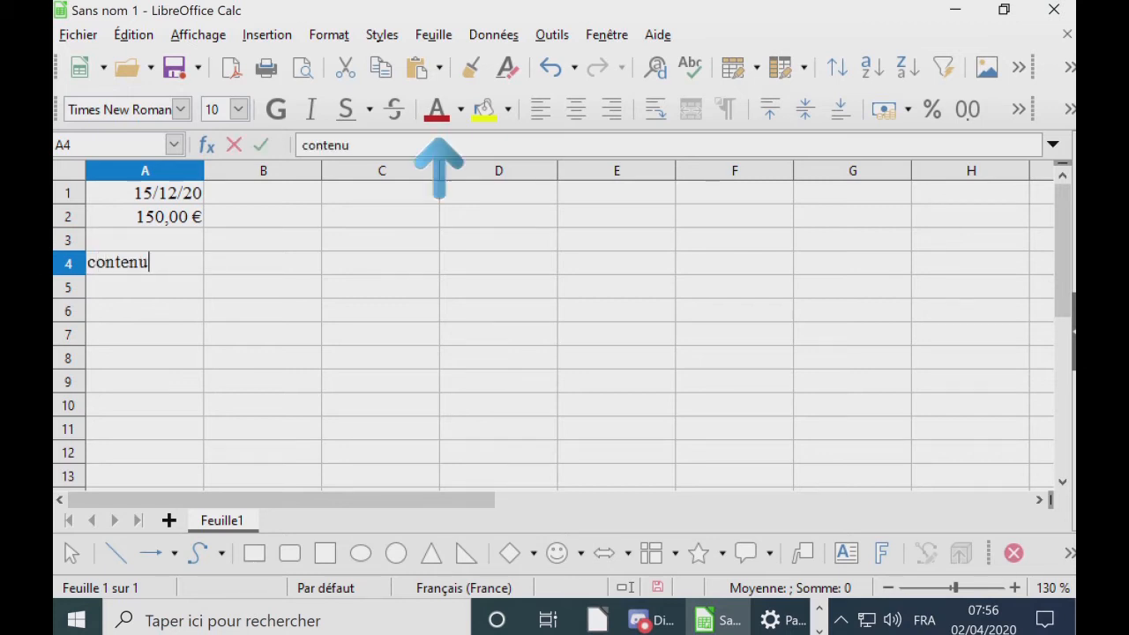
{"action": "key", "text": "Tab"}
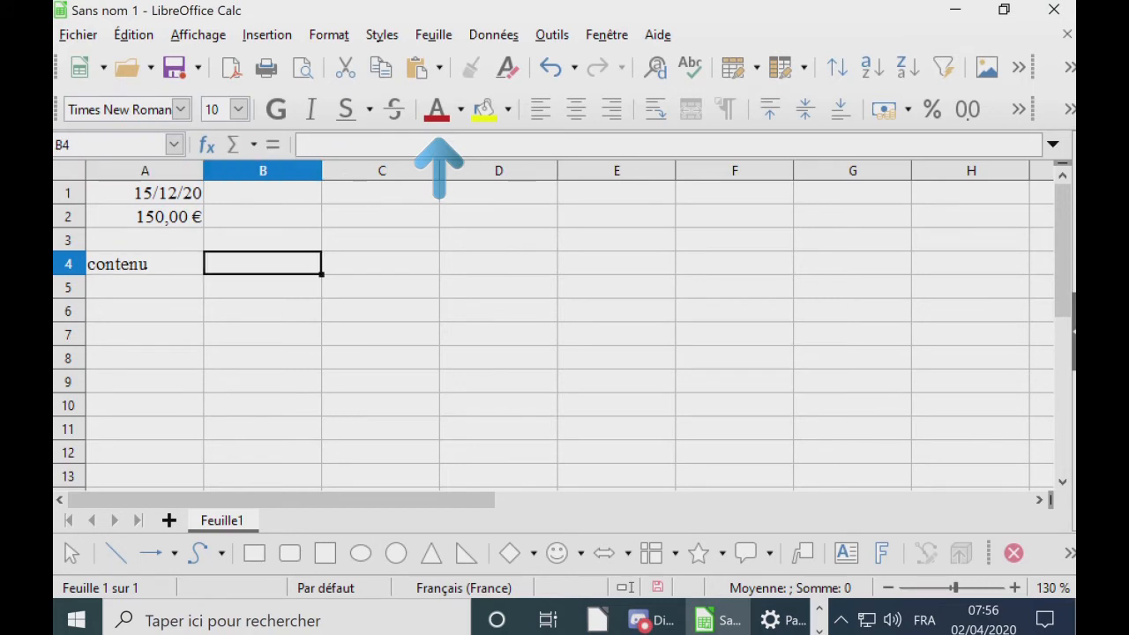
{"action": "key", "text": "Left"}
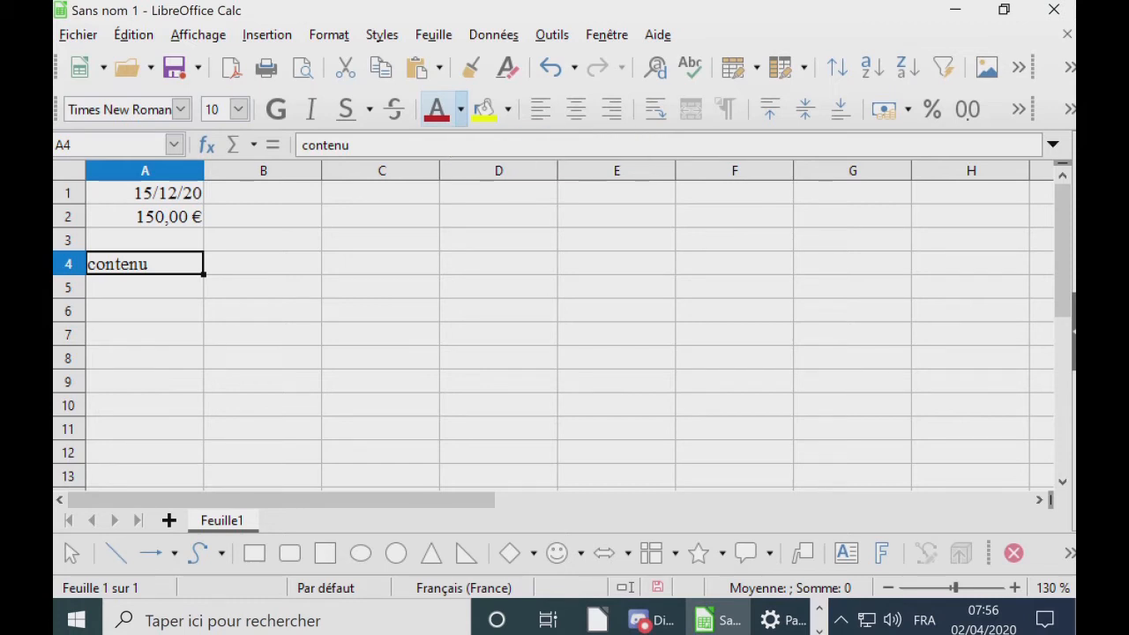
{"action": "left_click", "coordinate": [436, 109]}
{"action": "left_click", "coordinate": [276, 108]}
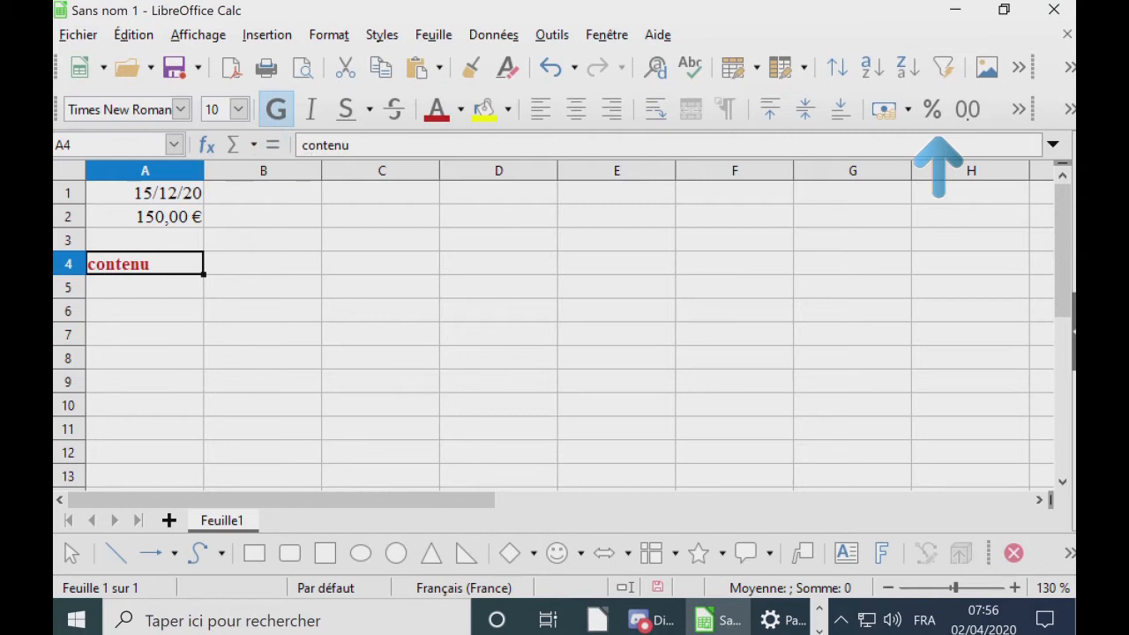
Step: Enter 1 in cell A5 and apply the percentage format to it
{"action": "left_click", "coordinate": [145, 287]}
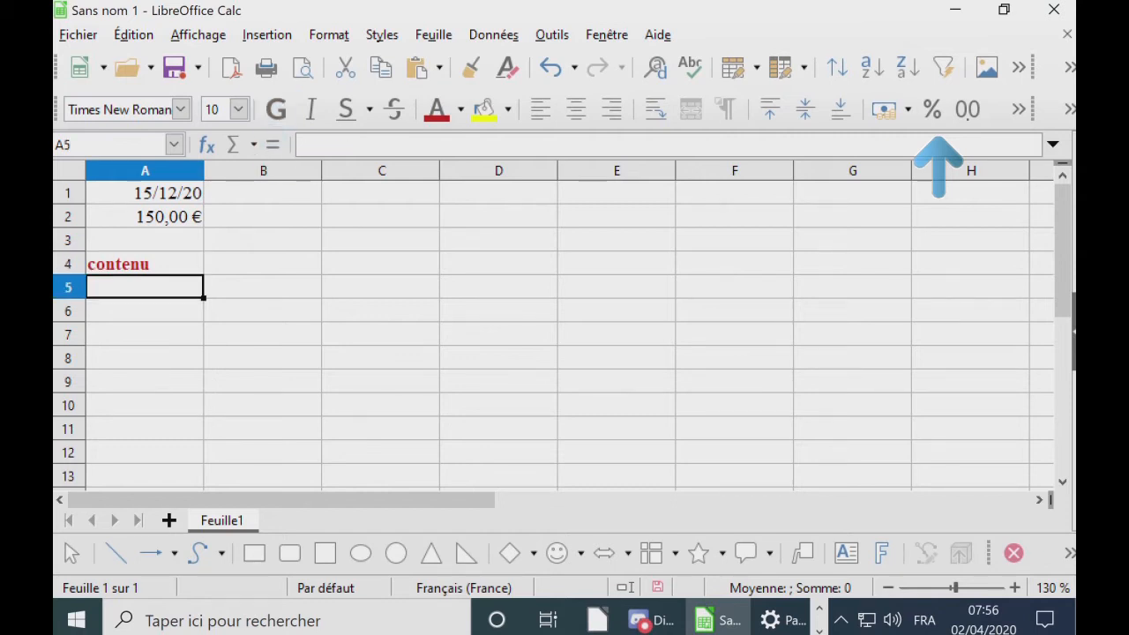
{"action": "type", "text": "1"}
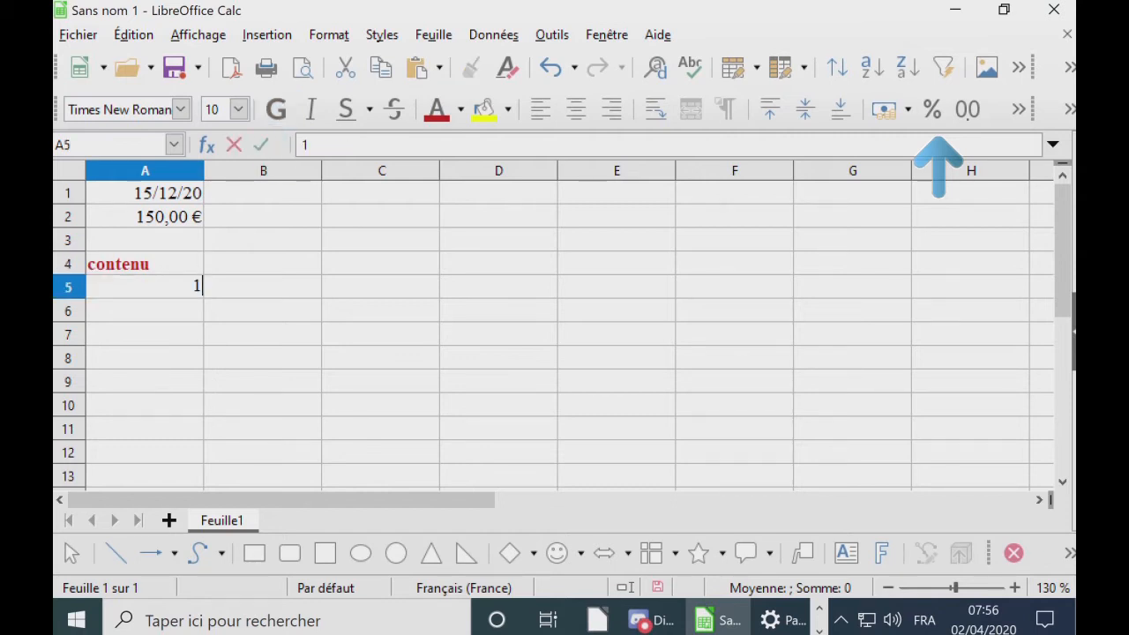
{"action": "key", "text": "Return"}
{"action": "left_click", "coordinate": [145, 287]}
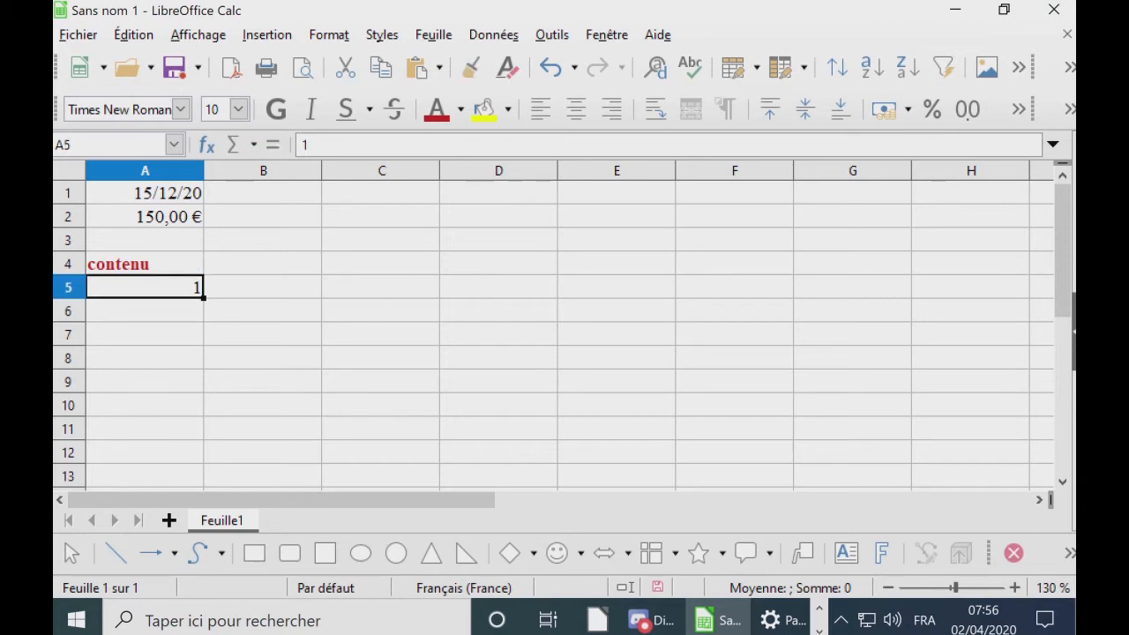
{"action": "left_click", "coordinate": [932, 109]}
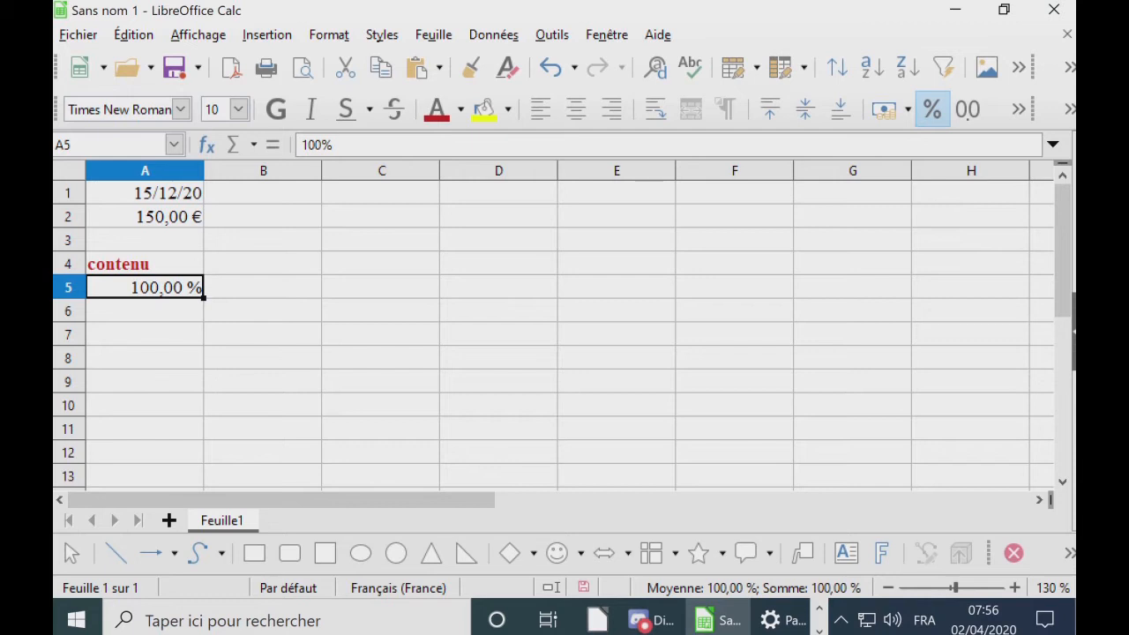
Step: Enter the number 2 in cell B5
{"action": "left_click", "coordinate": [263, 287]}
{"action": "type", "text": "2"}
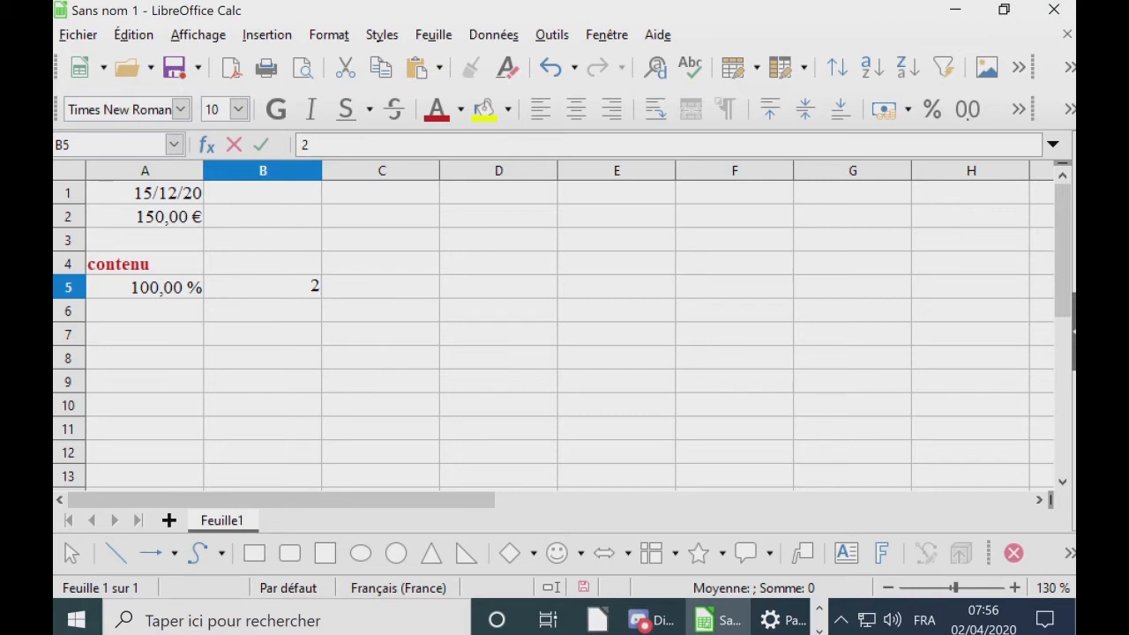
{"action": "left_click", "coordinate": [263, 358]}
Step: Format the number in B5 with 3 decimal places and 2 leading zeros
{"action": "left_click", "coordinate": [263, 288]}
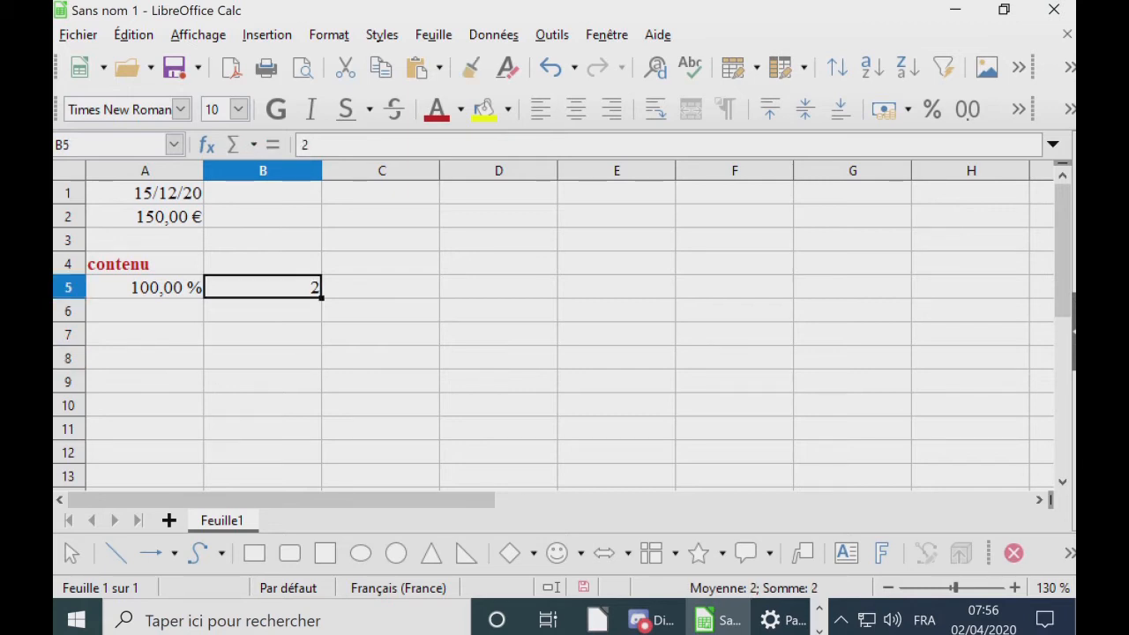
{"action": "right_click", "coordinate": [265, 288]}
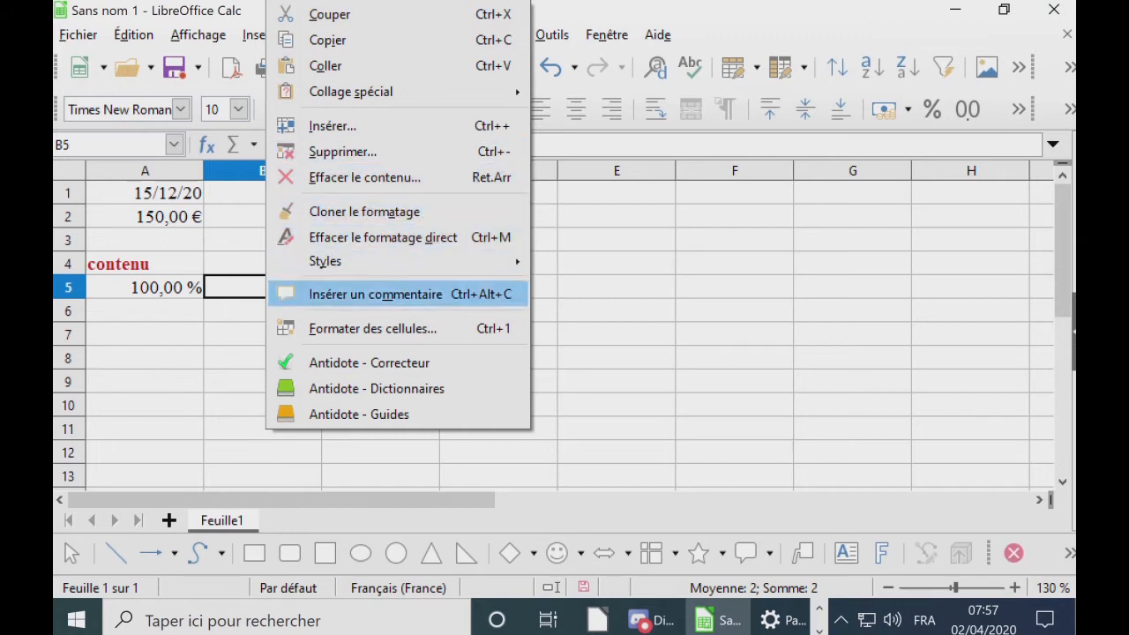
{"action": "left_click", "coordinate": [372, 328]}
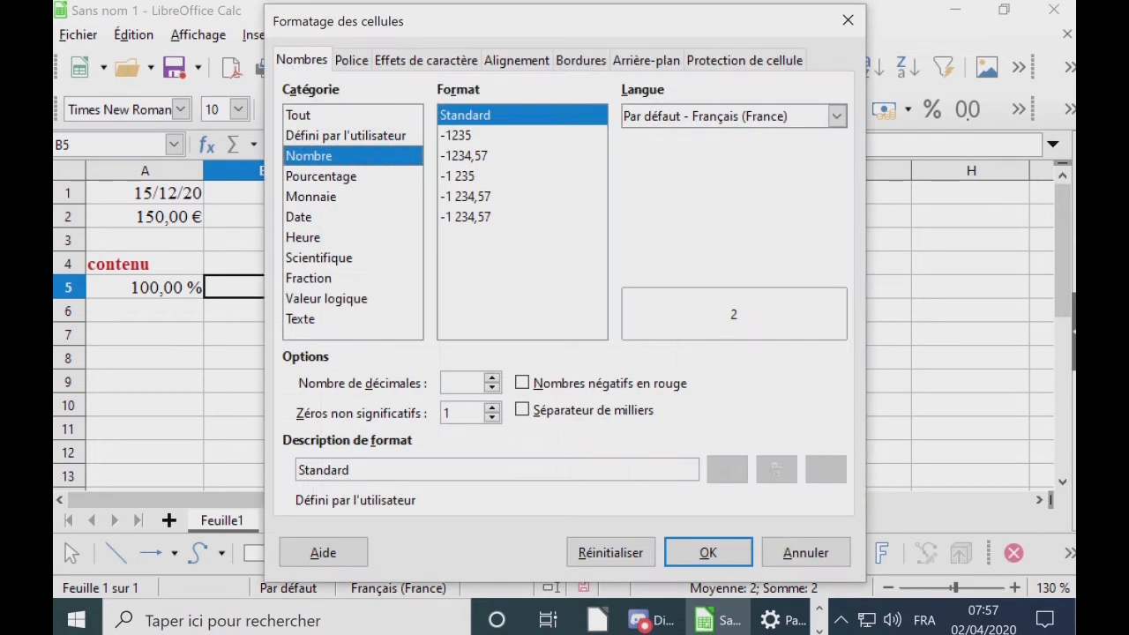
{"action": "left_click_drag", "start_coordinate": [564, 22], "coordinate": [728, 15]}
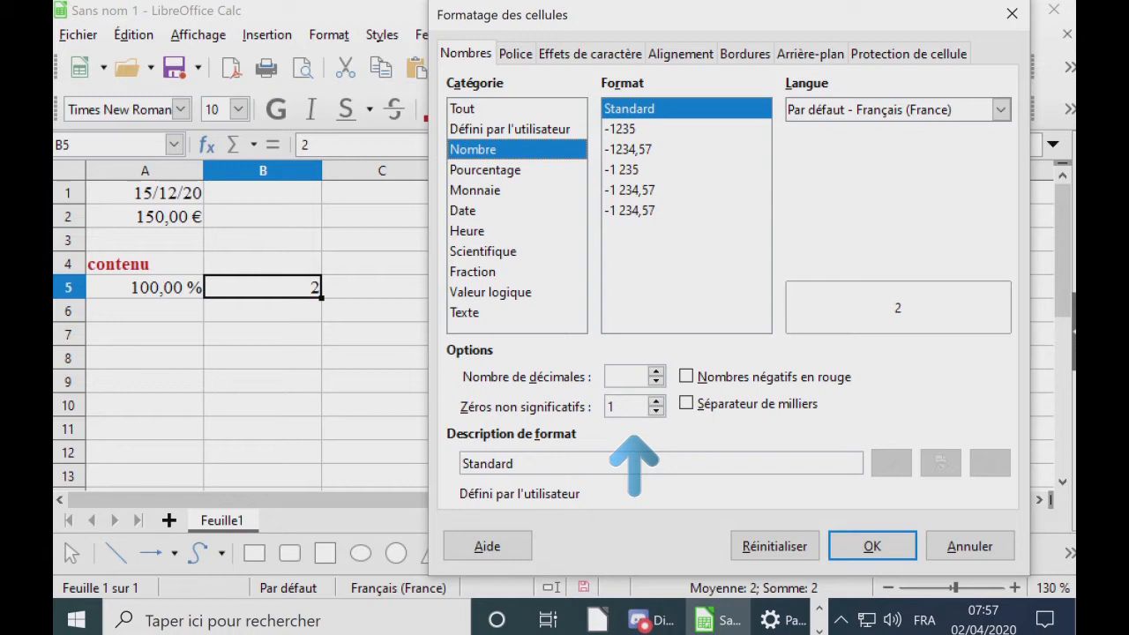
{"action": "left_click", "coordinate": [656, 371]}
{"action": "left_click", "coordinate": [656, 371]}
{"action": "left_click", "coordinate": [656, 371]}
{"action": "left_click", "coordinate": [655, 401]}
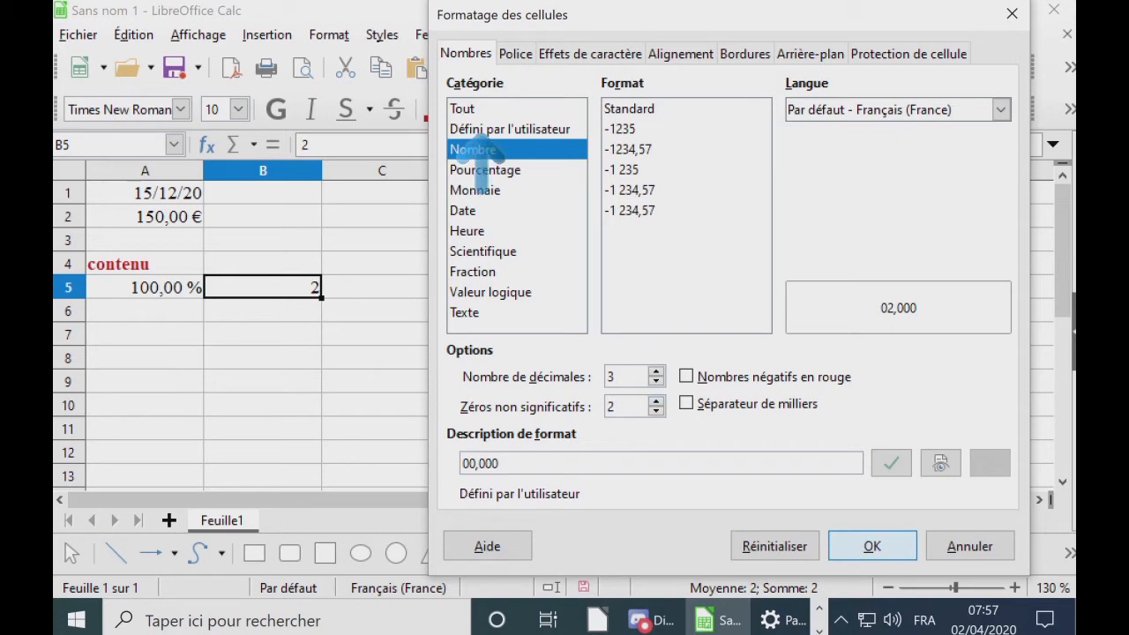
{"action": "key", "text": "Return"}
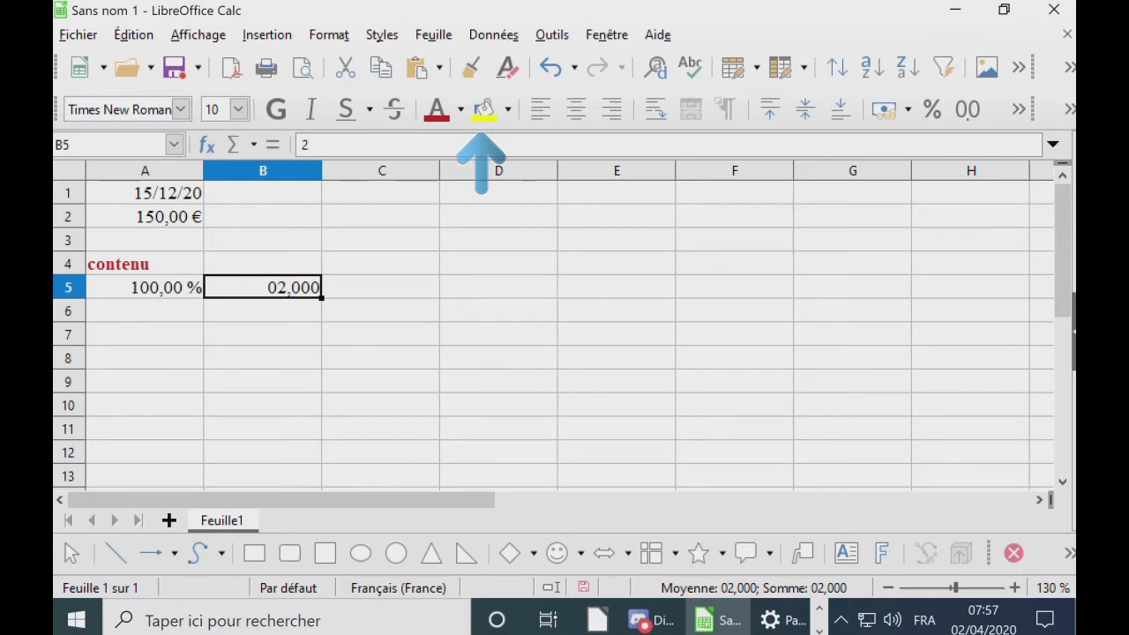
Step: Apply a yellow background colour to cell A4 containing "contenu"
{"action": "left_click", "coordinate": [145, 264]}
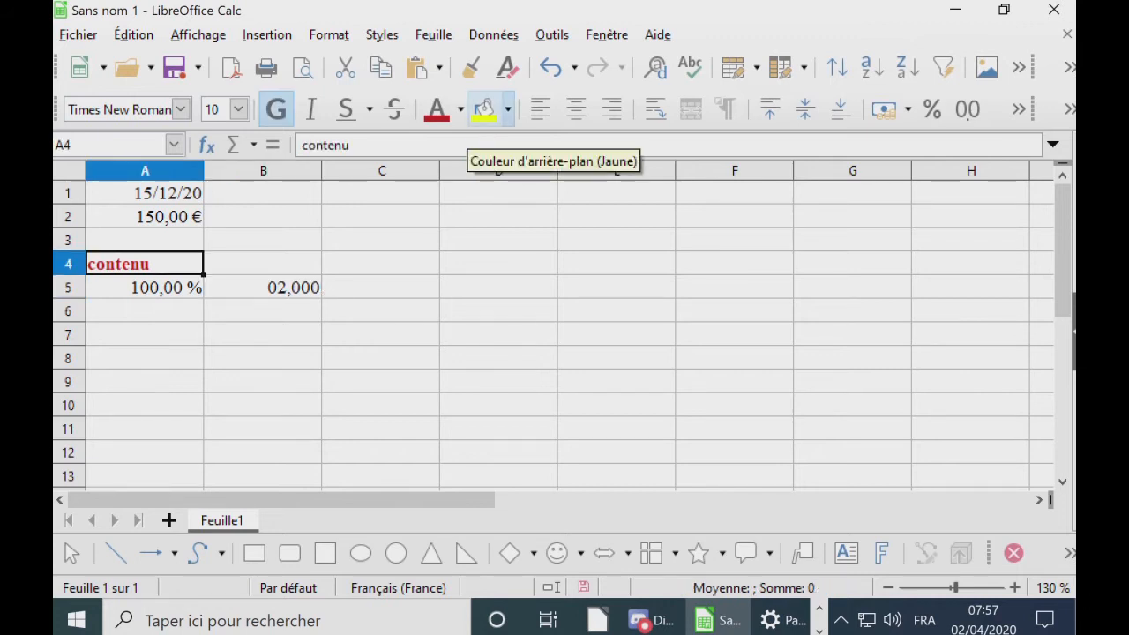
{"action": "left_click", "coordinate": [483, 109]}
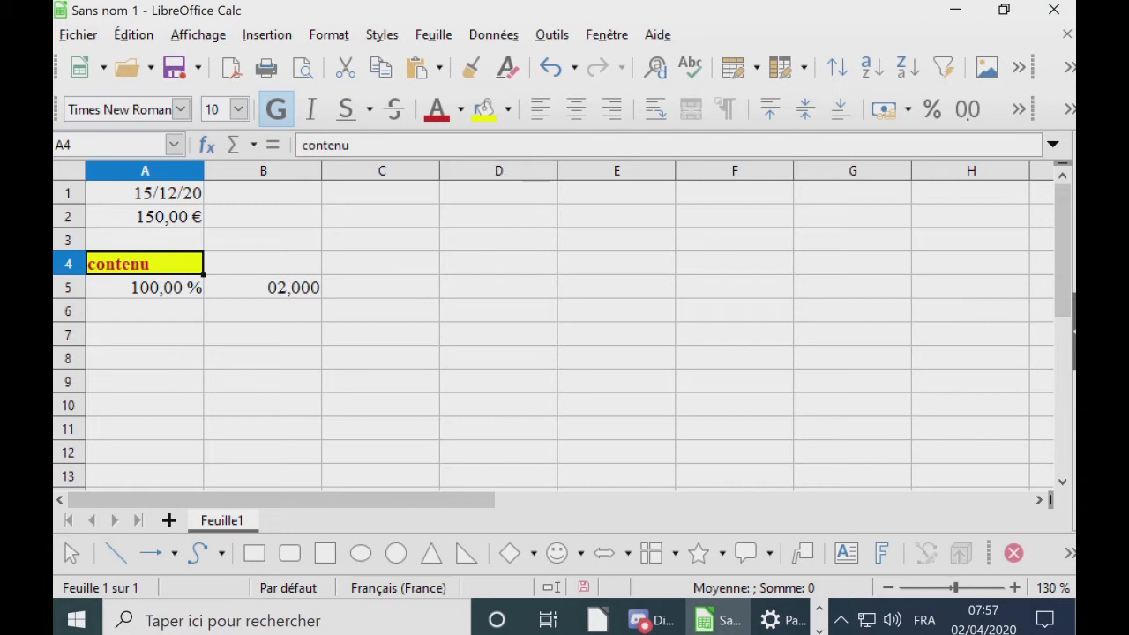
Step: Give cell A5 a light green background (66ff66) from the standard palette
{"action": "left_click", "coordinate": [156, 287]}
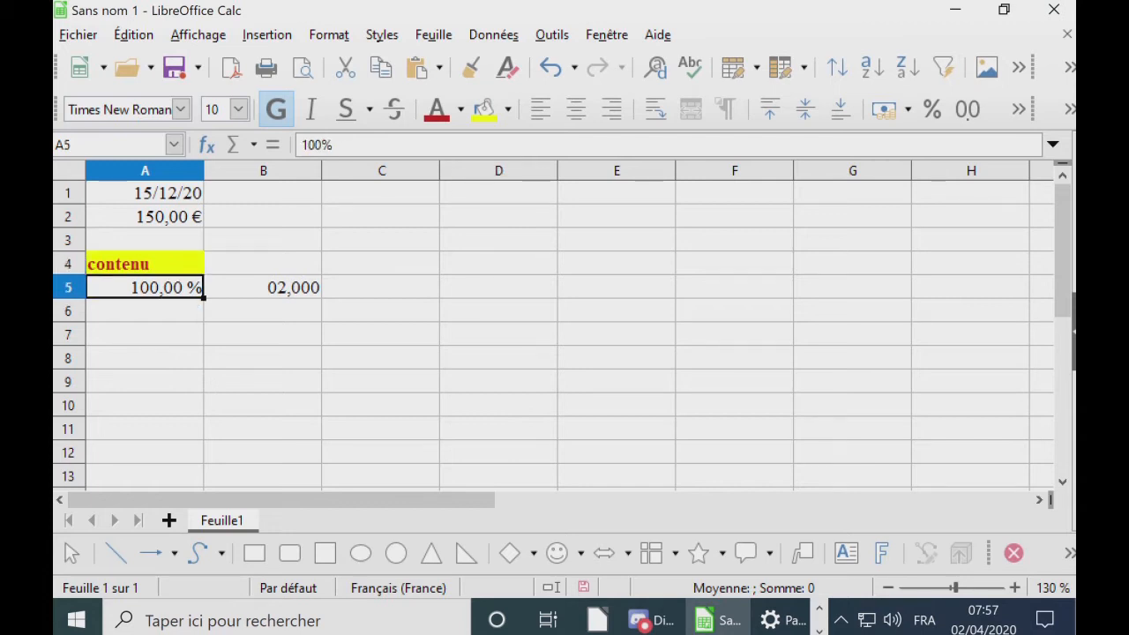
{"action": "right_click", "coordinate": [156, 288]}
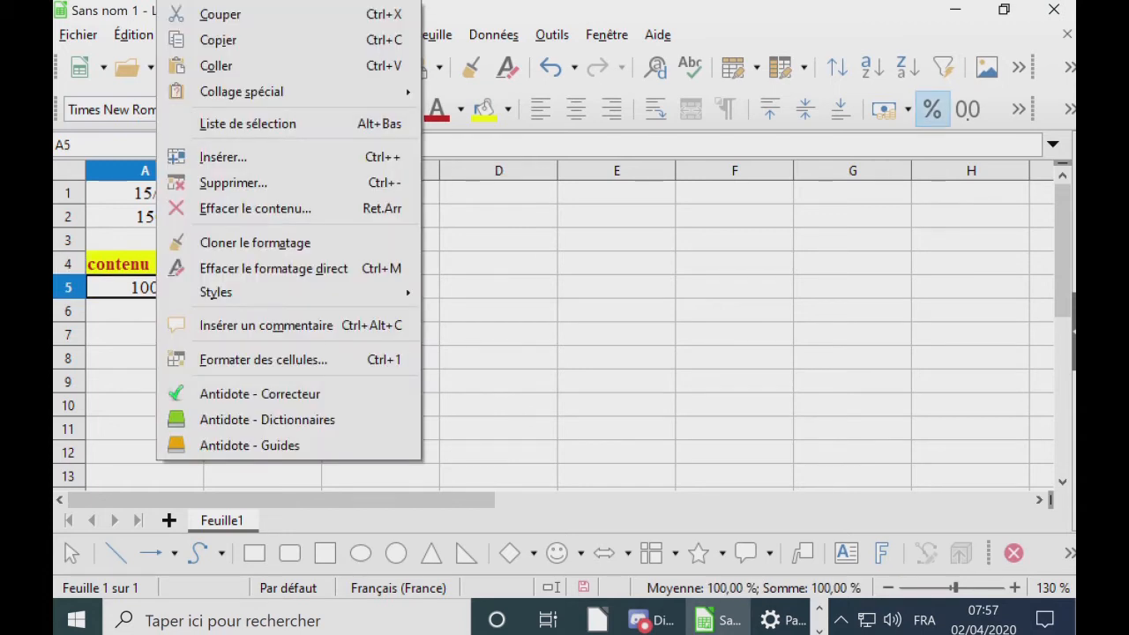
{"action": "left_click", "coordinate": [263, 359]}
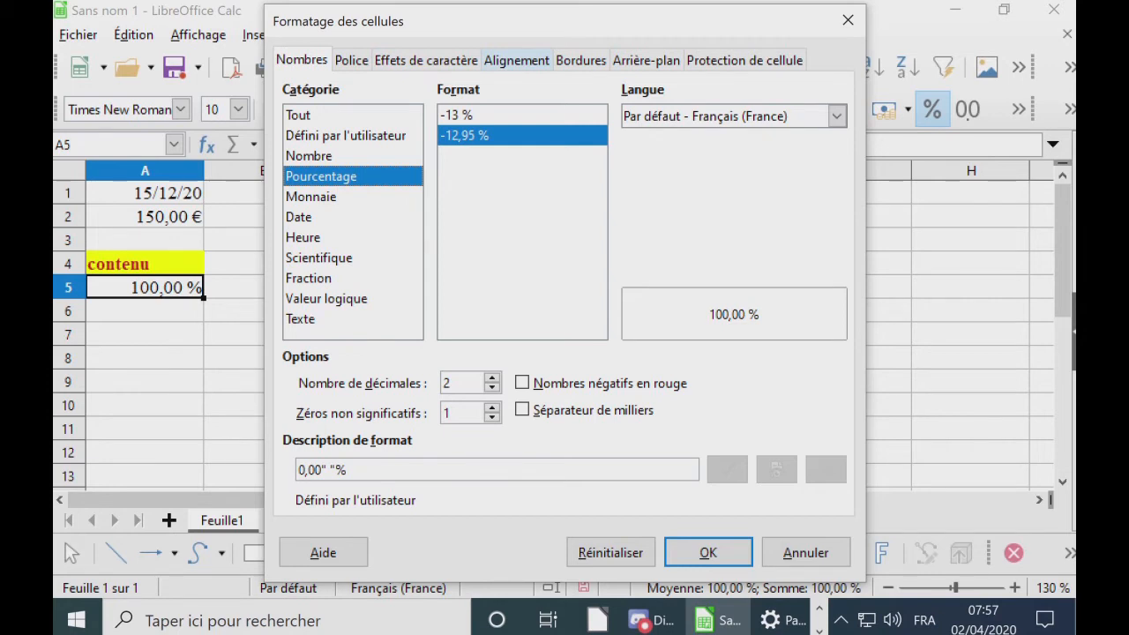
{"action": "left_click", "coordinate": [646, 60]}
{"action": "left_click", "coordinate": [616, 100]}
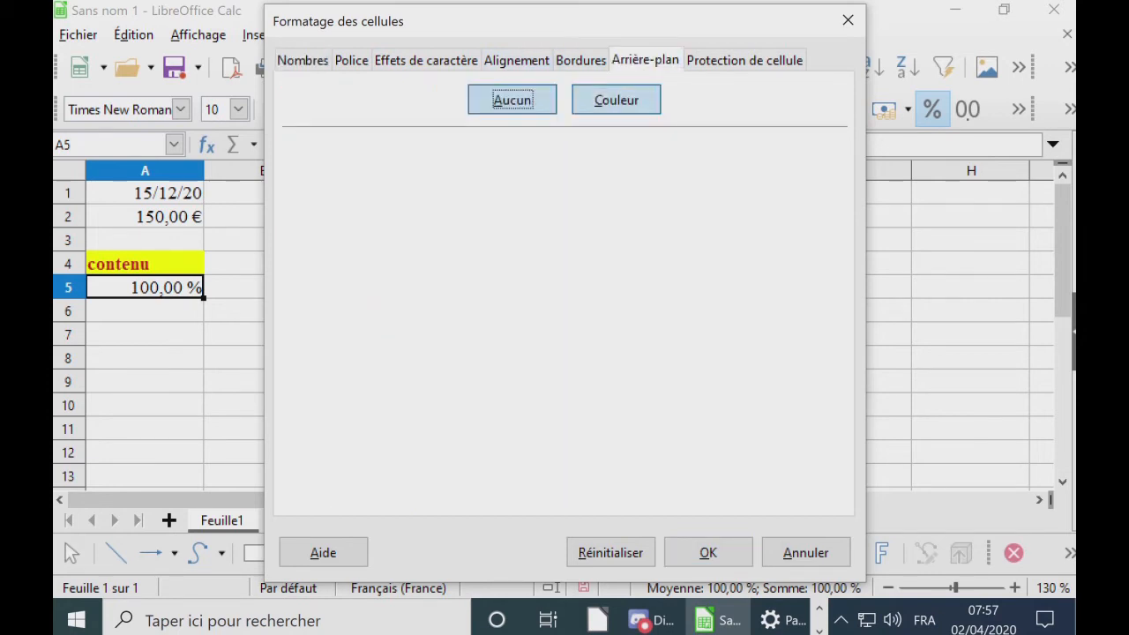
{"action": "left_click", "coordinate": [474, 261]}
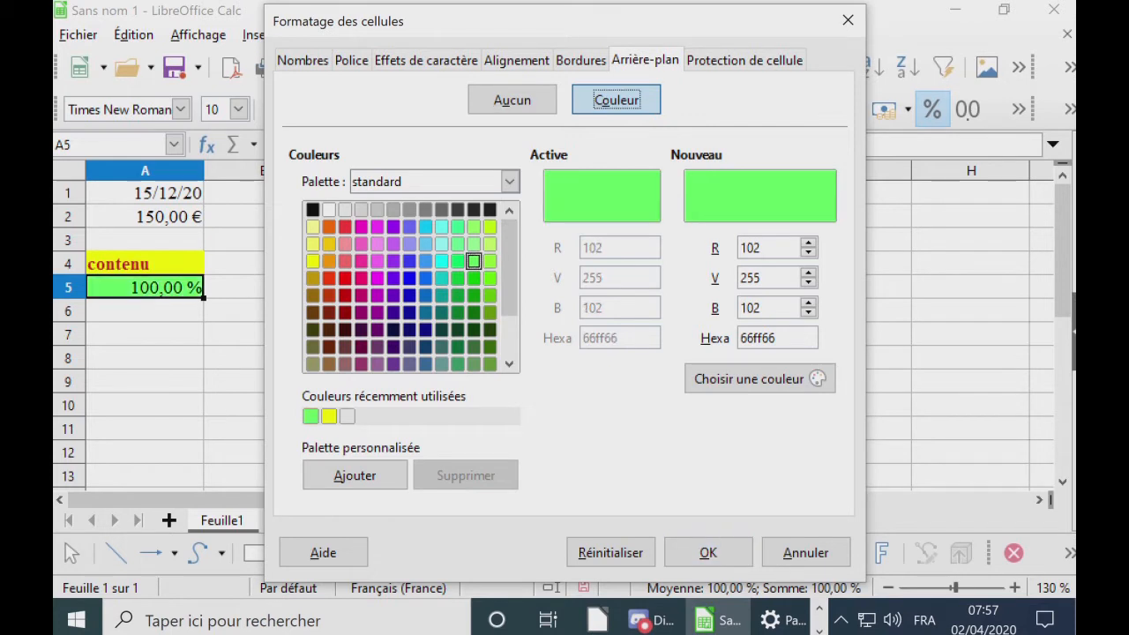
{"action": "left_click", "coordinate": [473, 261]}
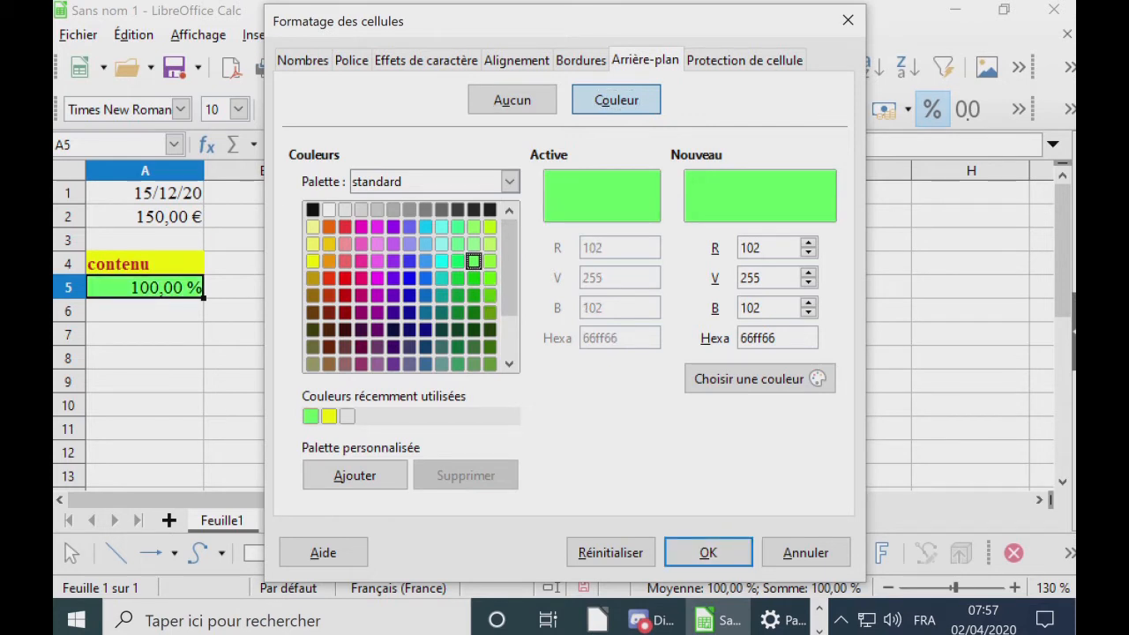
Step: Add both diagonal border lines to cell A5, colouring the rising diagonal Rouge, and apply the cell formatting
{"action": "left_click", "coordinate": [580, 60]}
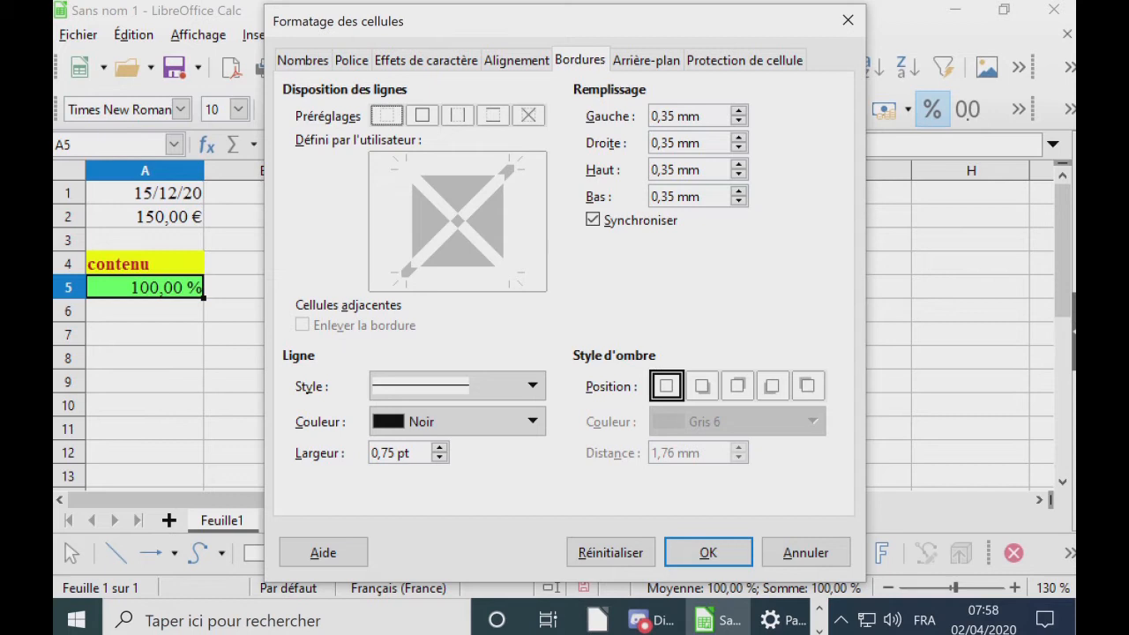
{"action": "left_click", "coordinate": [528, 115]}
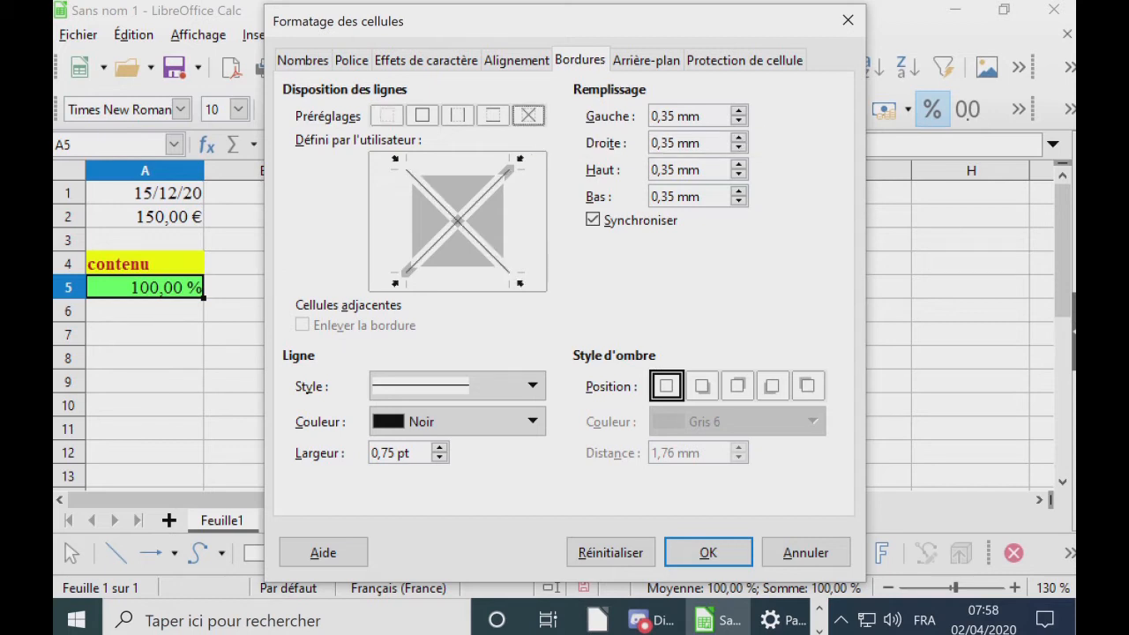
{"action": "left_click", "coordinate": [483, 196]}
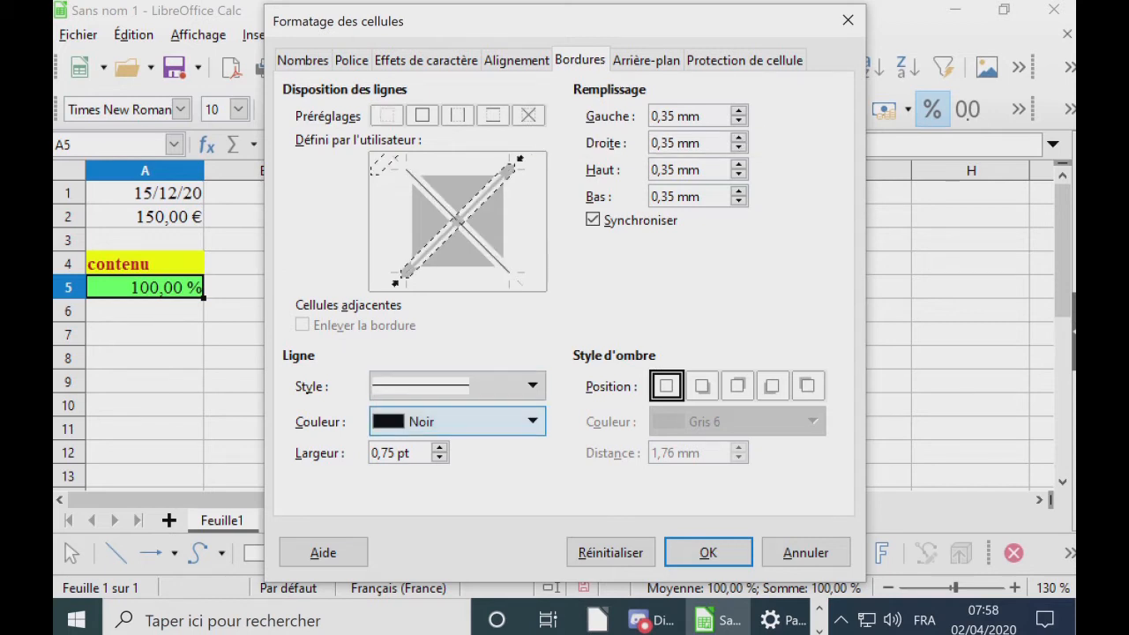
{"action": "left_click", "coordinate": [494, 422]}
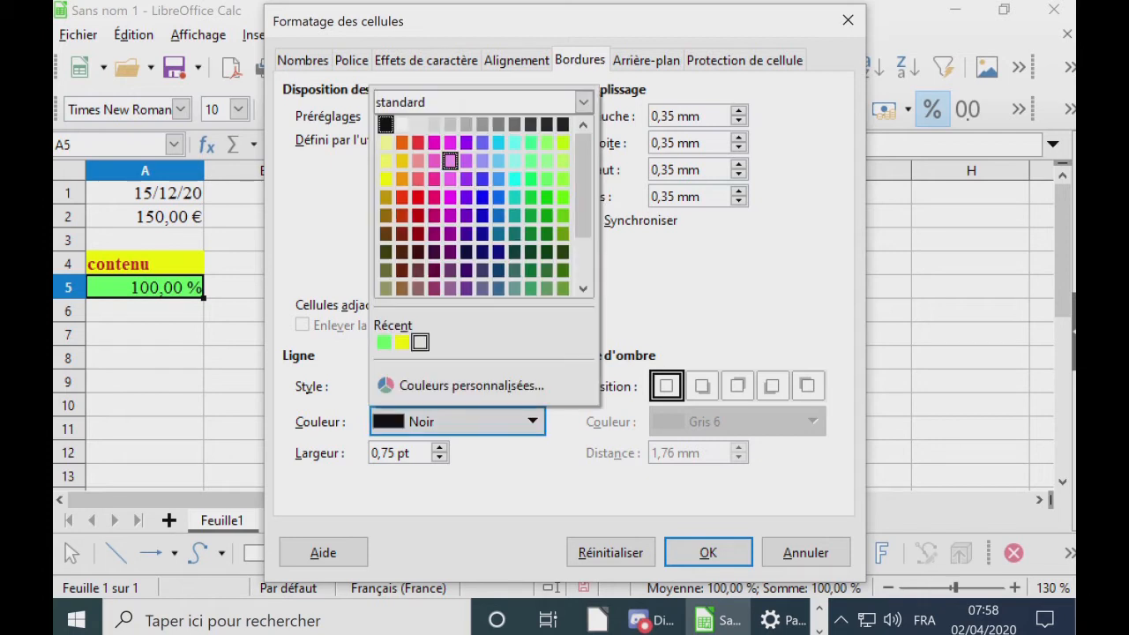
{"action": "left_click", "coordinate": [418, 143]}
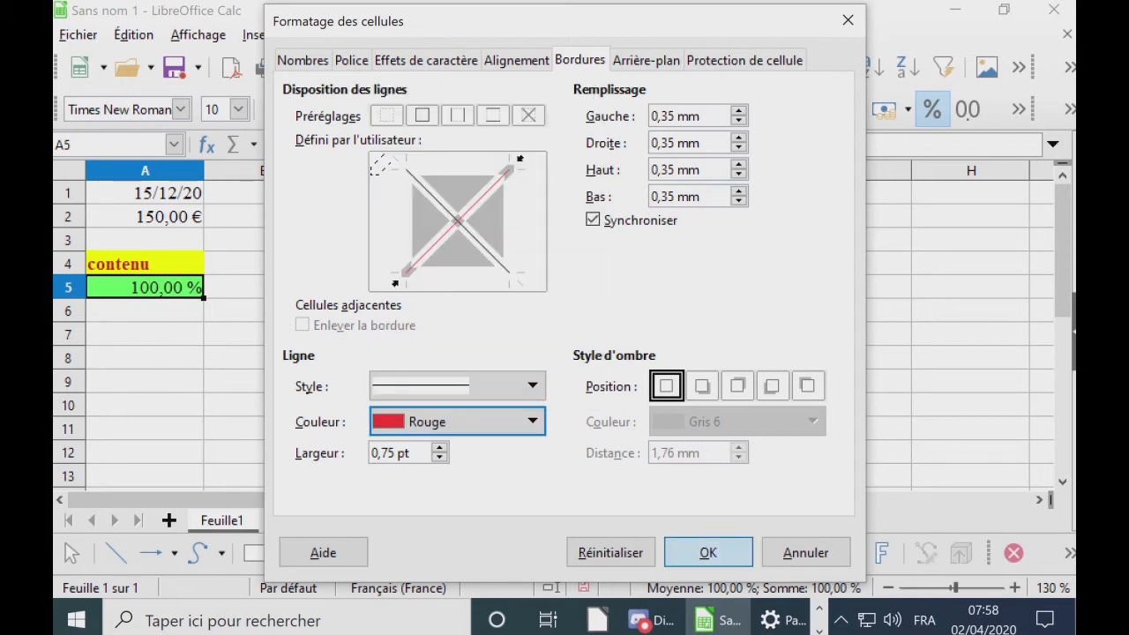
{"action": "left_click", "coordinate": [708, 552]}
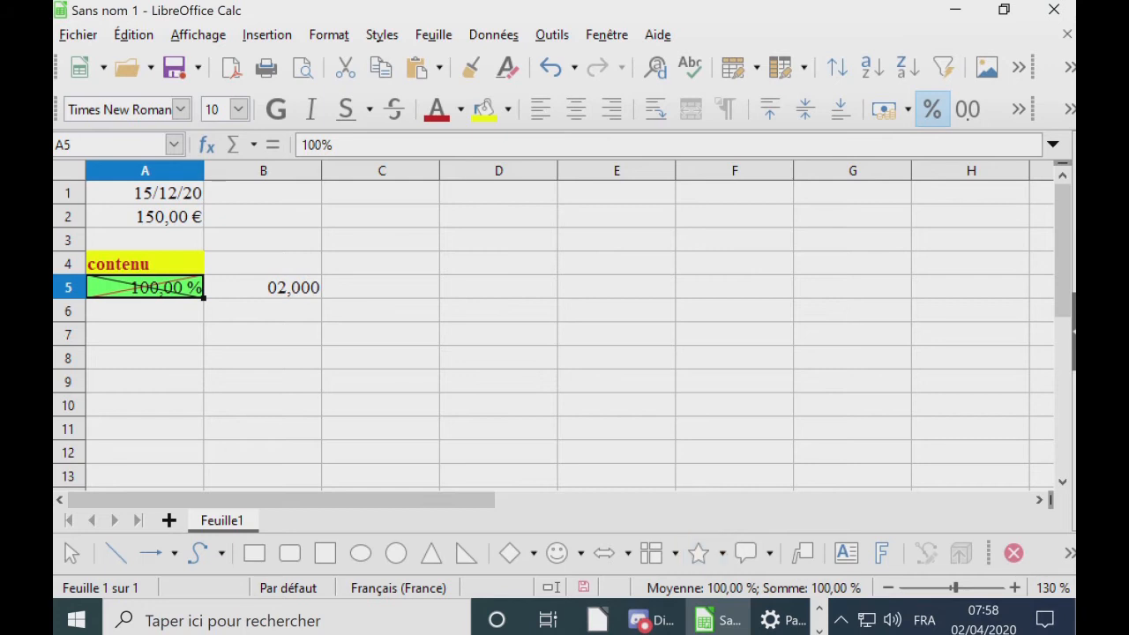
Step: Enter the numbers 1, 5, 12, 15 and 18 down cells A8 to A12
{"action": "left_click", "coordinate": [145, 358]}
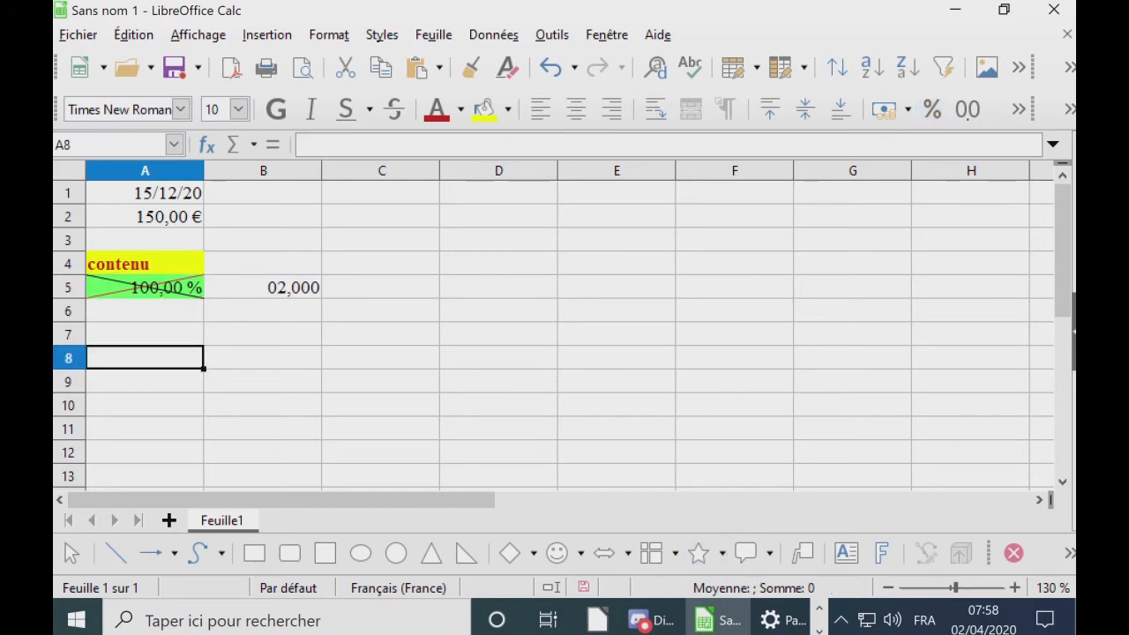
{"action": "type", "text": "1"}
{"action": "key", "text": "Return"}
{"action": "type", "text": "5"}
{"action": "key", "text": "Return"}
{"action": "type", "text": "12"}
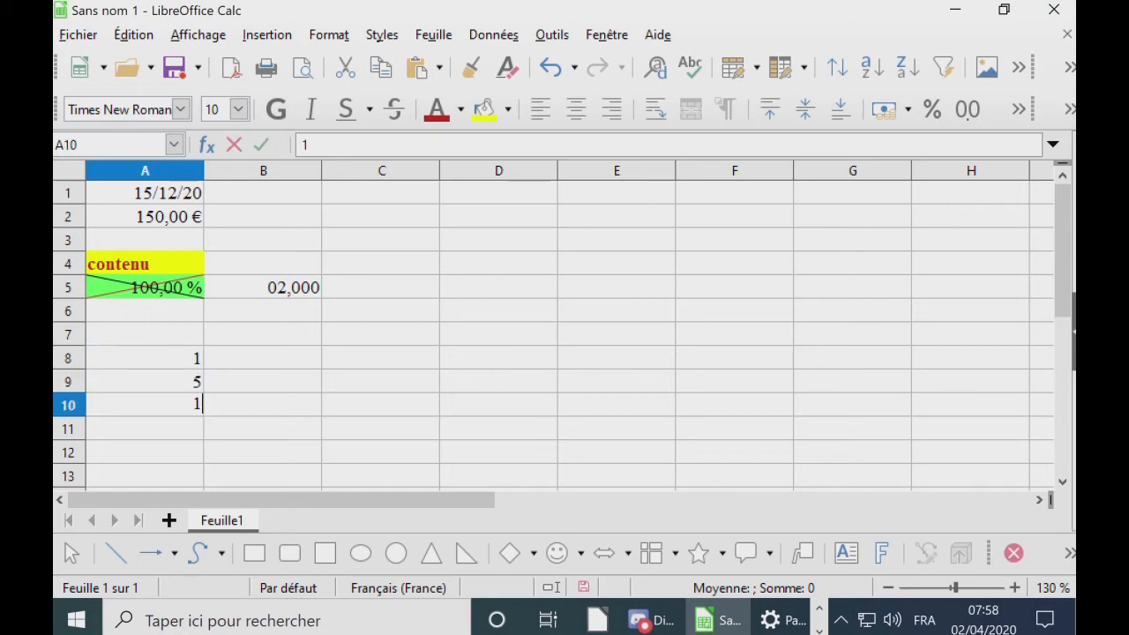
{"action": "key", "text": "Return"}
{"action": "type", "text": "15"}
{"action": "key", "text": "Return"}
{"action": "type", "text": "18"}
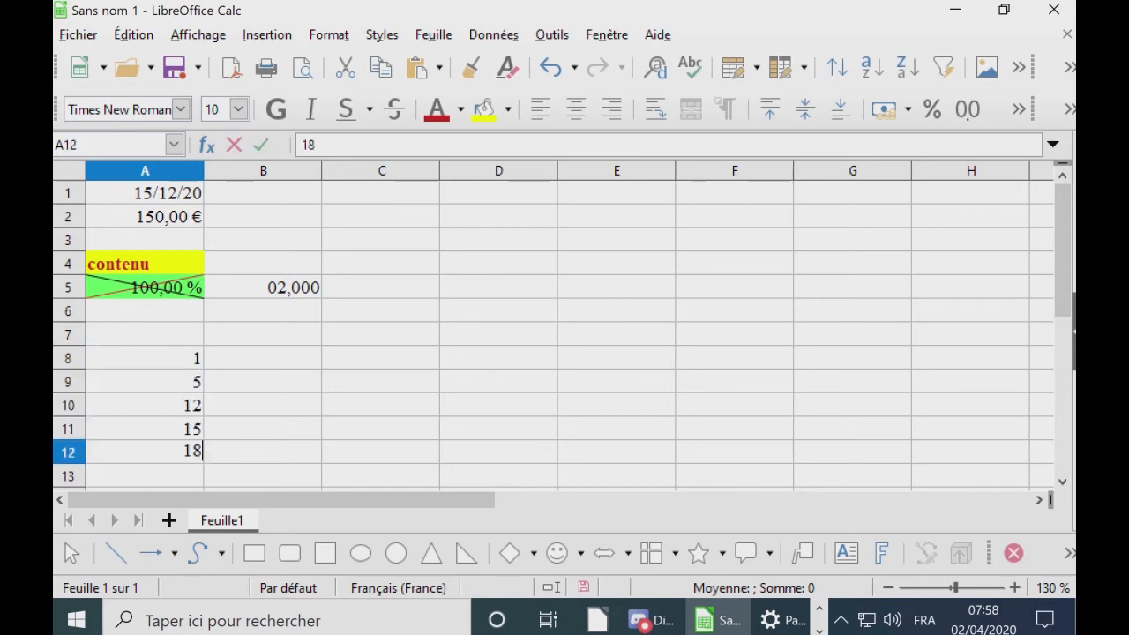
{"action": "key", "text": "Return"}
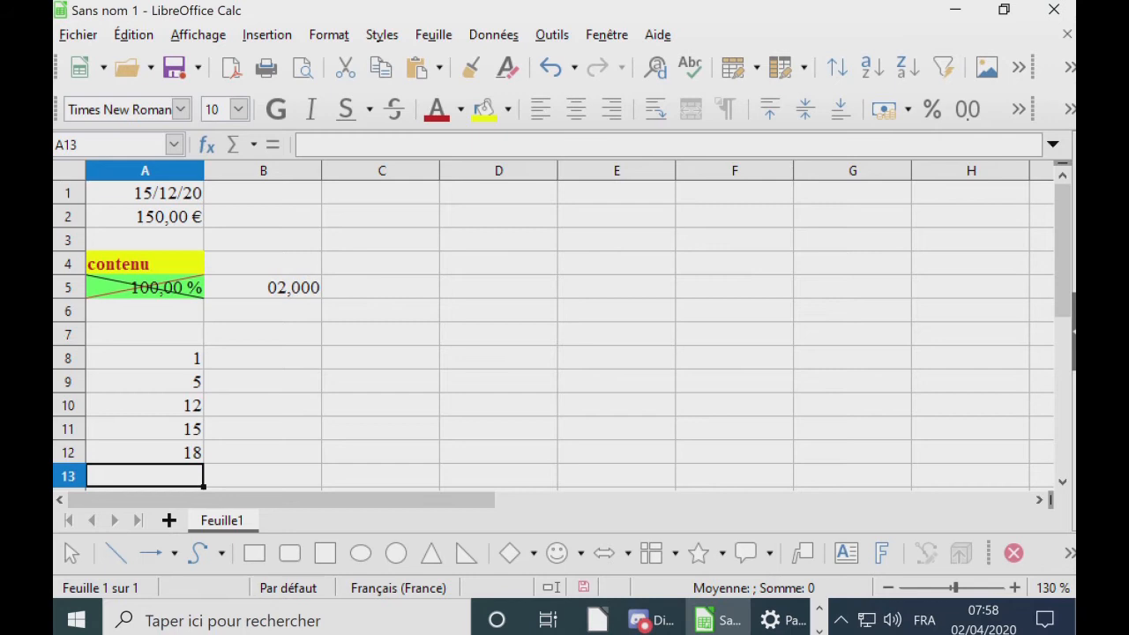
Step: Set up a conditional format on A8:A12 that applies the Good style to values greater than 14
{"action": "left_click_drag", "start_coordinate": [144, 358], "coordinate": [145, 454]}
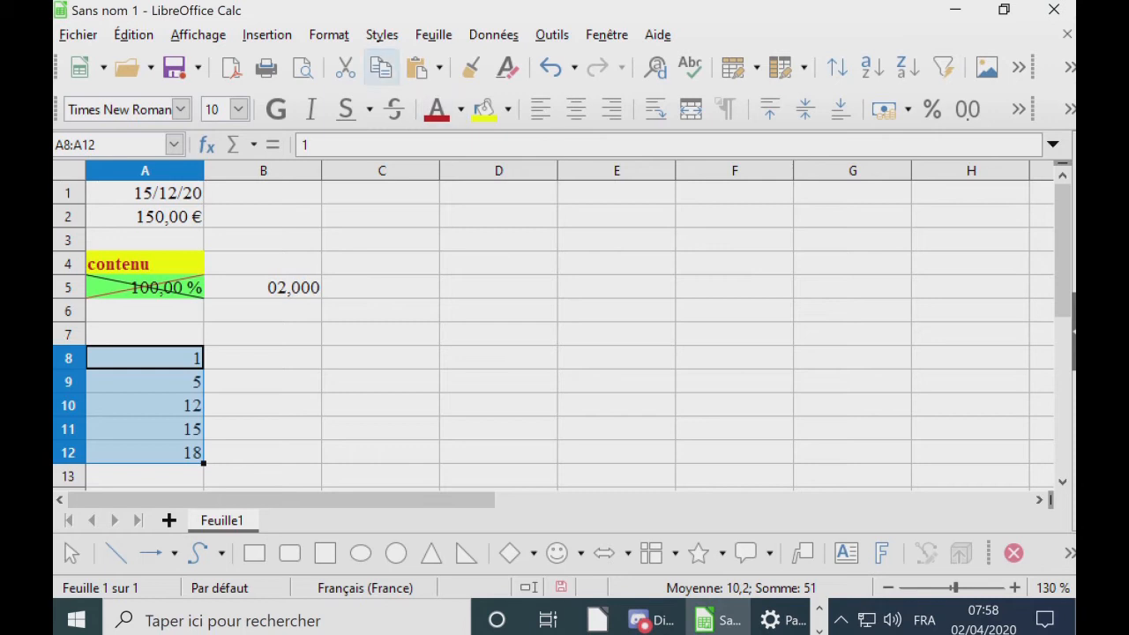
{"action": "left_click", "coordinate": [329, 34]}
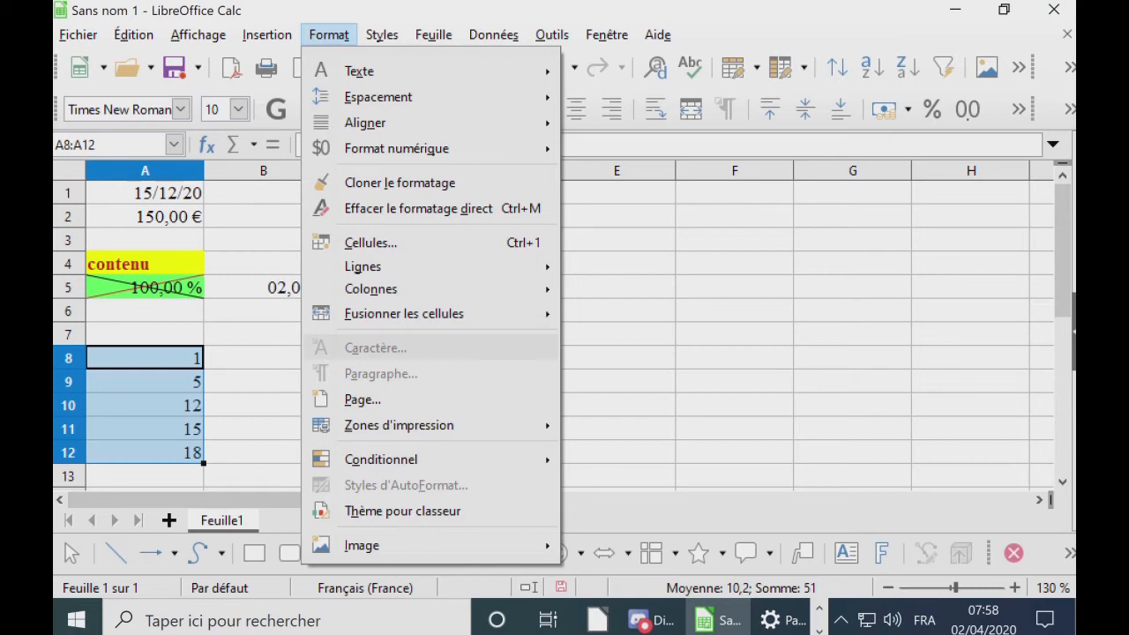
{"action": "mouse_move", "coordinate": [381, 459]}
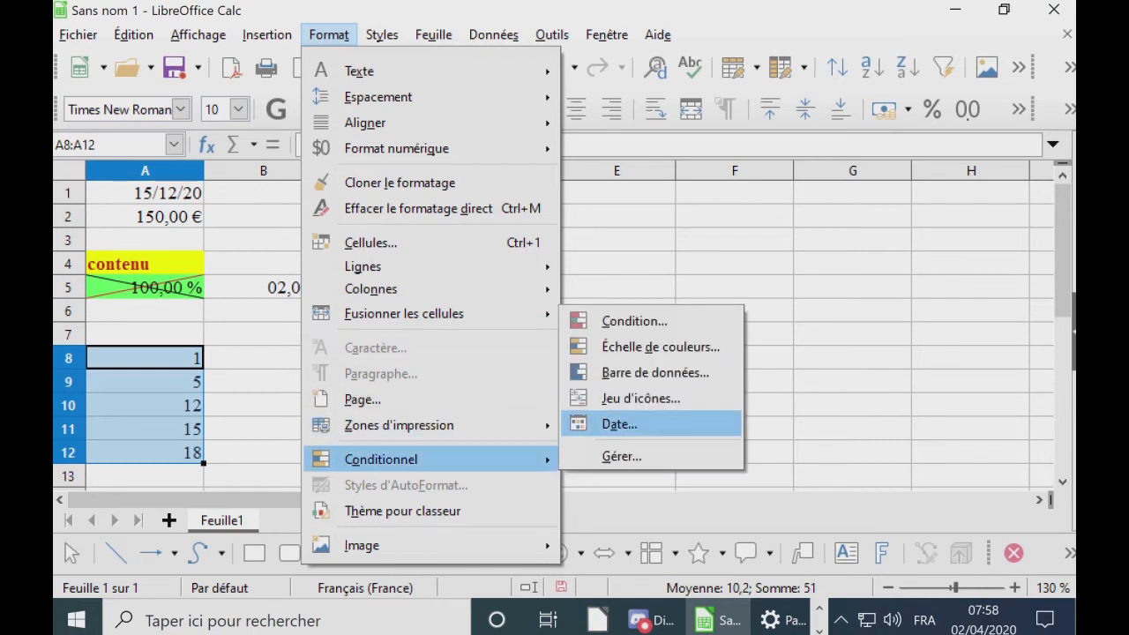
{"action": "key", "text": "Return"}
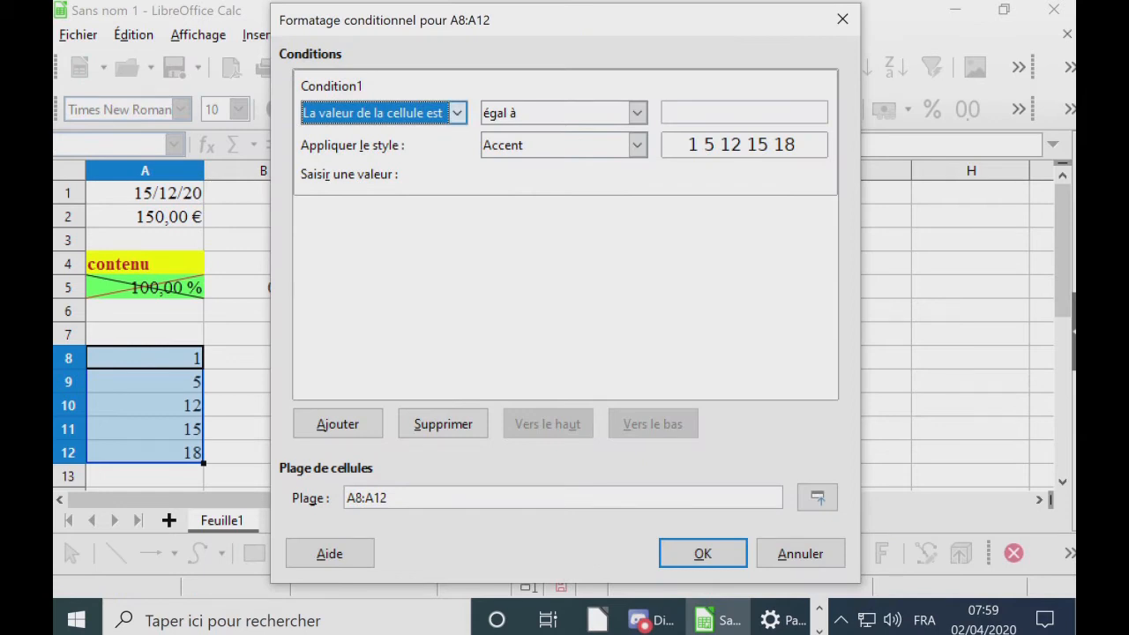
{"action": "left_click", "coordinate": [637, 113]}
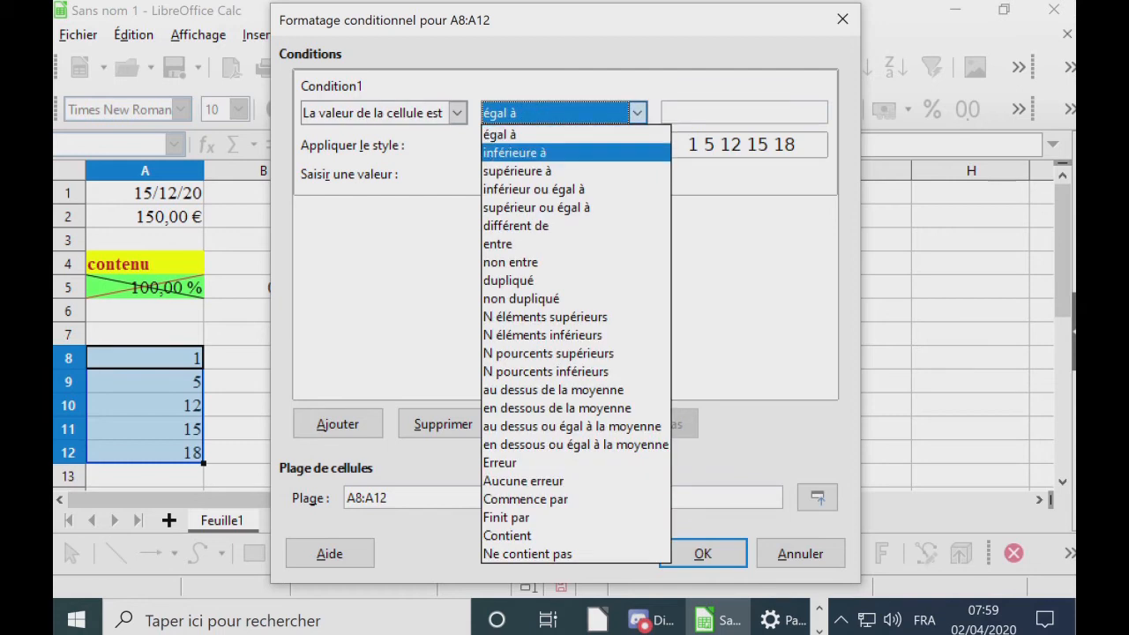
{"action": "left_click", "coordinate": [565, 171]}
{"action": "left_click", "coordinate": [743, 113]}
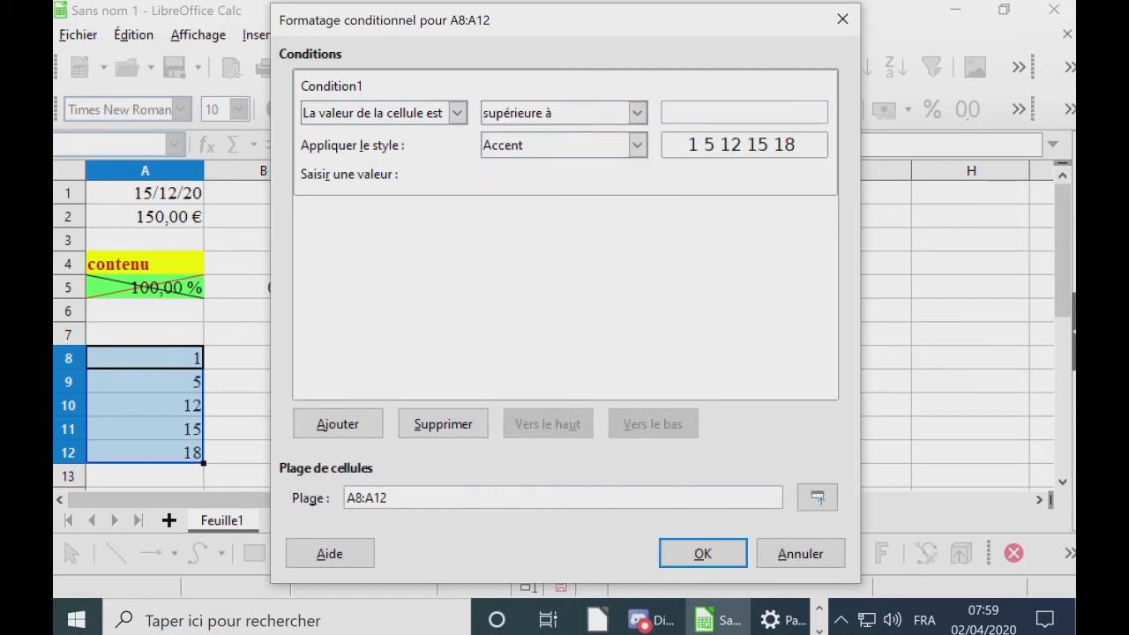
{"action": "type", "text": "14"}
{"action": "left_click", "coordinate": [637, 144]}
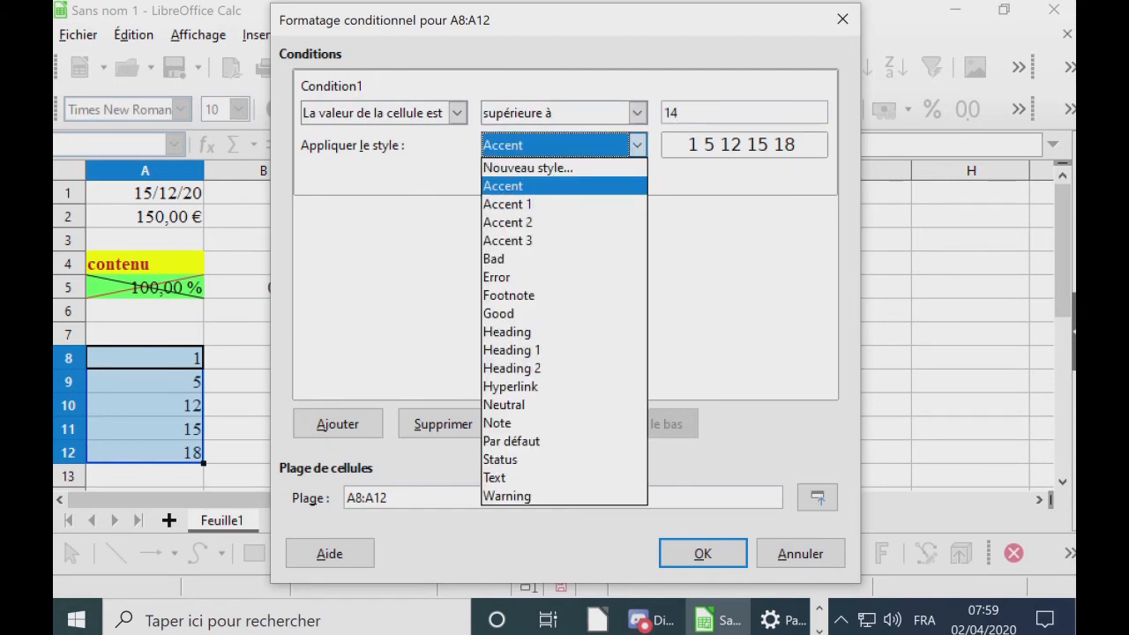
{"action": "left_click", "coordinate": [529, 314]}
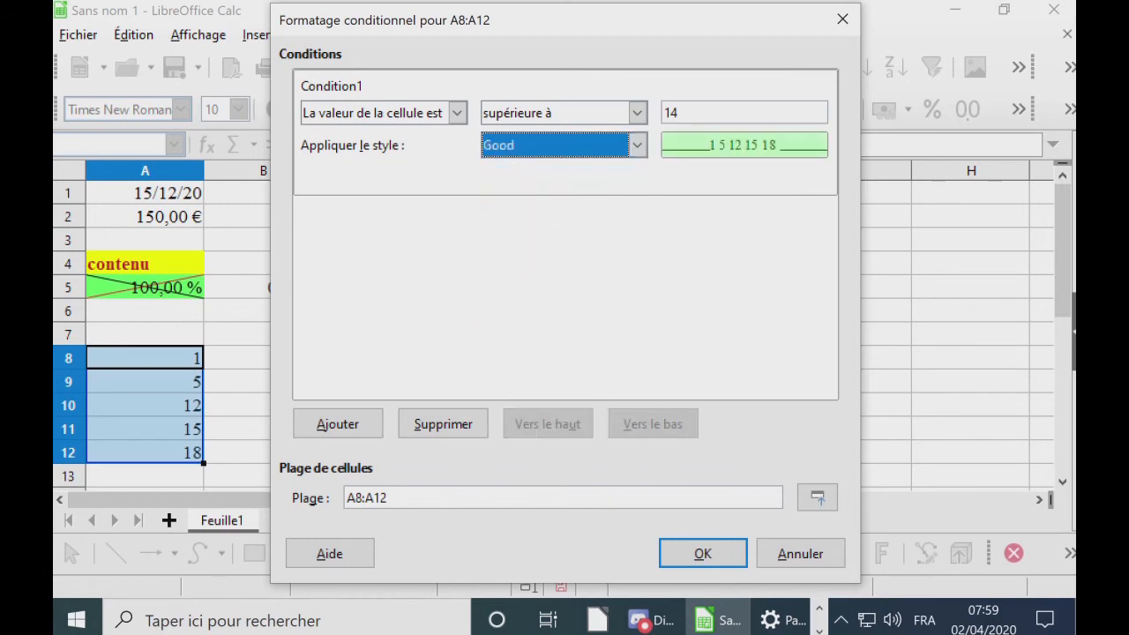
Step: Add a second condition applying the Bad style to values less than 14, and confirm the conditional formatting
{"action": "left_click", "coordinate": [338, 423]}
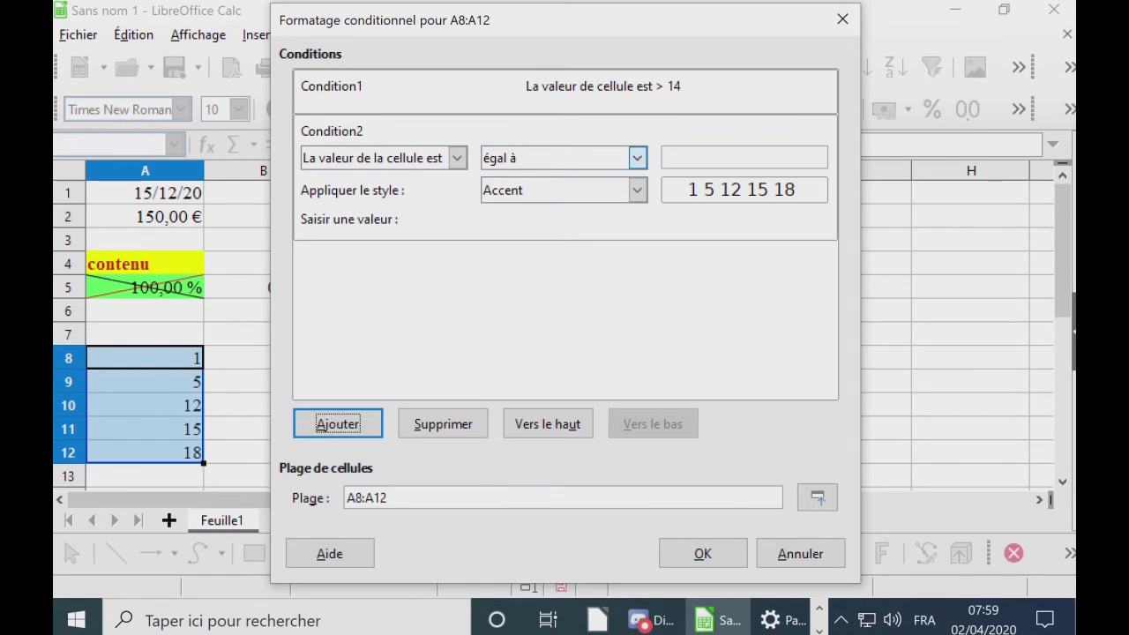
{"action": "left_click", "coordinate": [637, 158]}
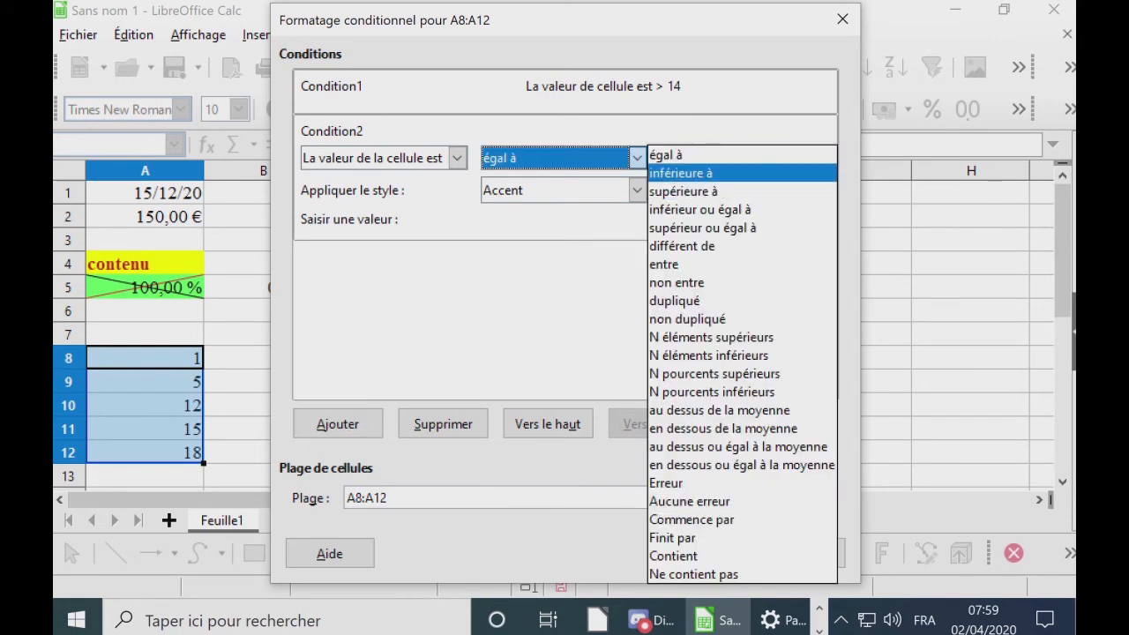
{"action": "left_click", "coordinate": [681, 174]}
{"action": "left_click", "coordinate": [723, 158]}
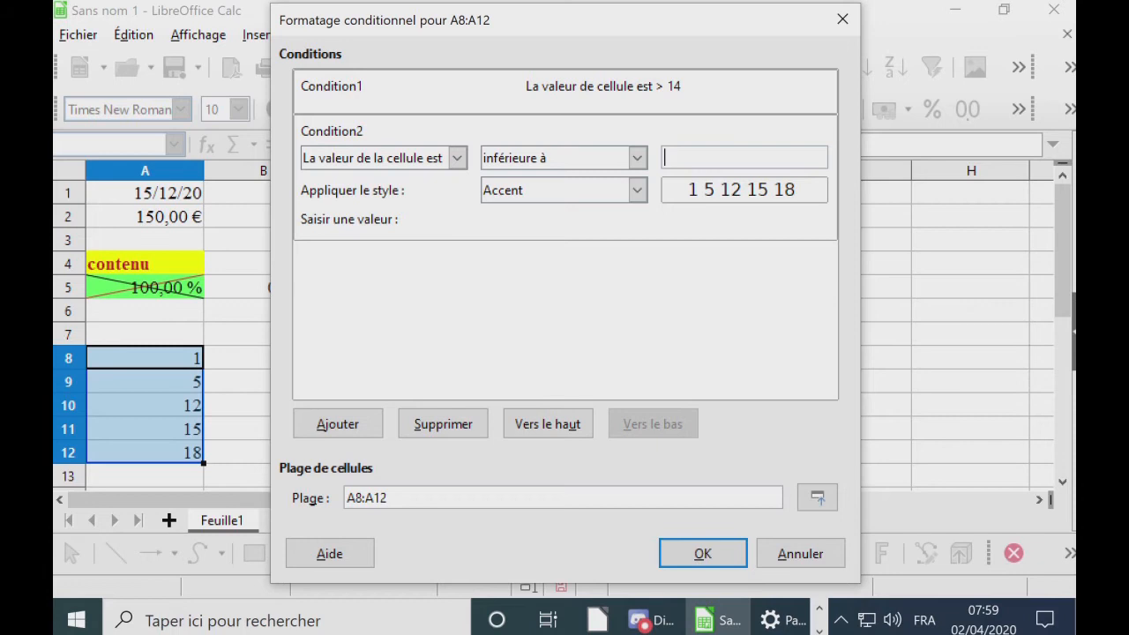
{"action": "type", "text": "14"}
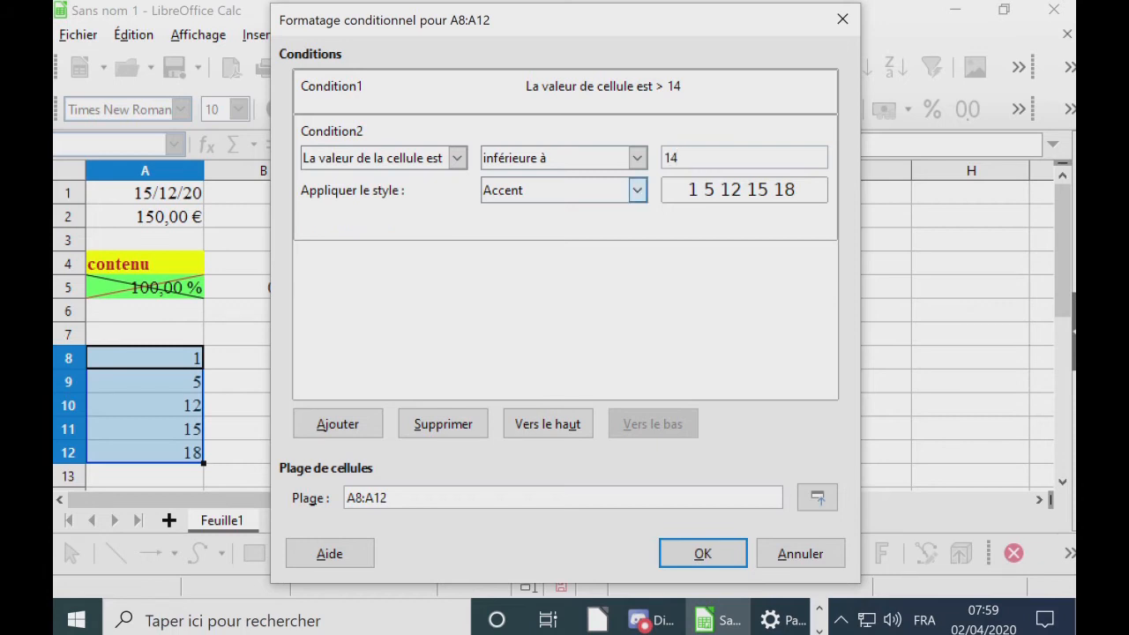
{"action": "left_click", "coordinate": [637, 189]}
{"action": "left_click", "coordinate": [529, 304]}
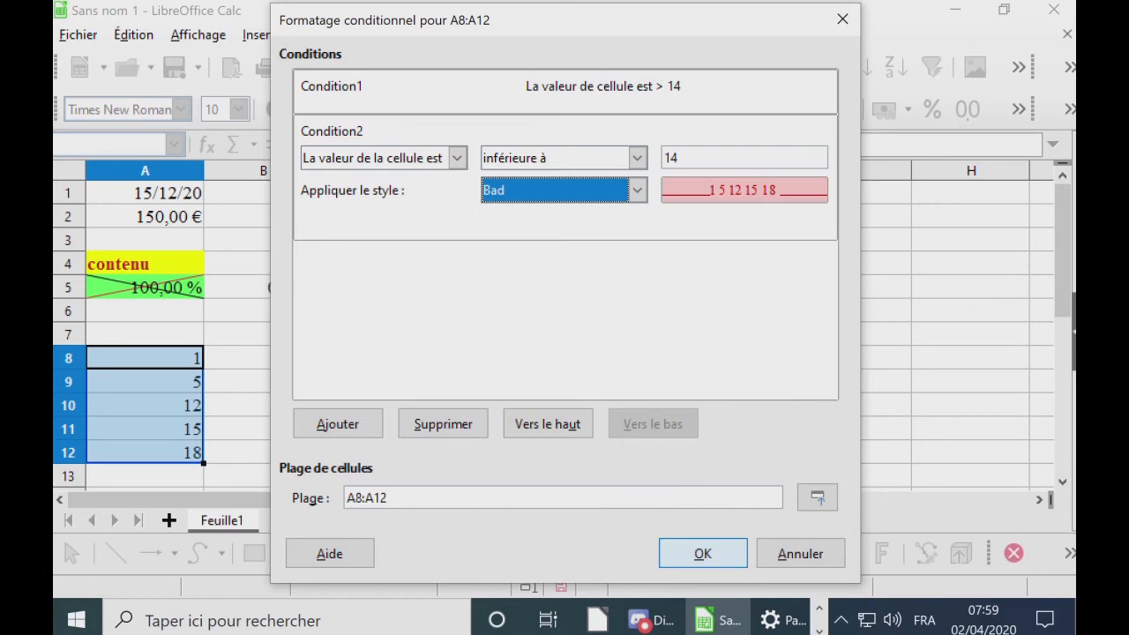
{"action": "left_click", "coordinate": [701, 552]}
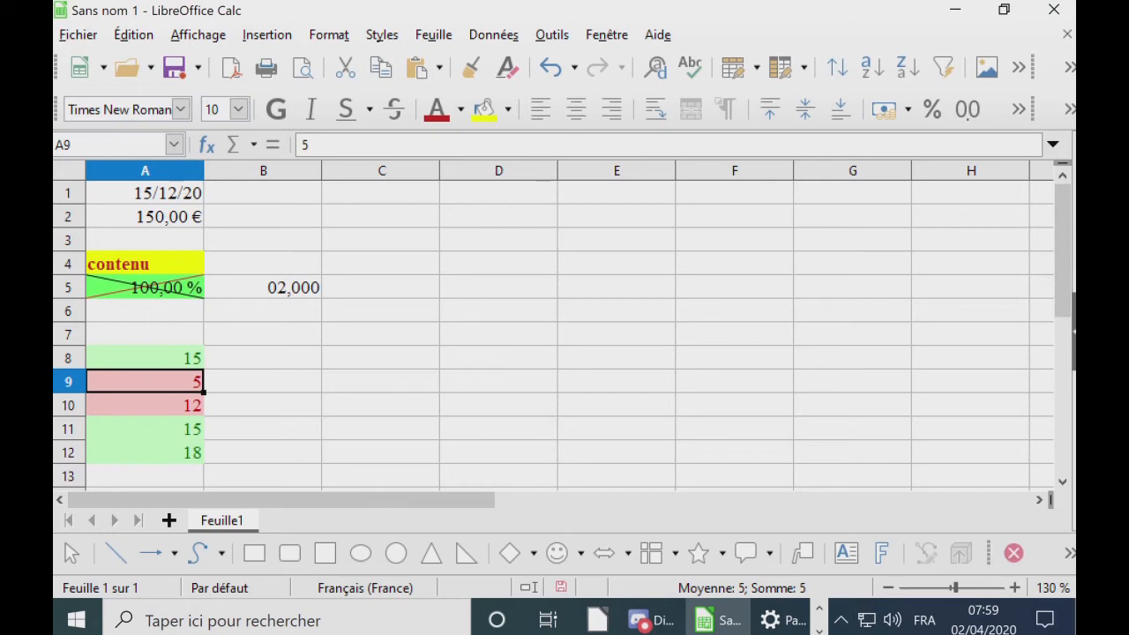
Step: Enter 2 in B8 and 3 in C8, and fill both series down to row 11
{"action": "left_click", "coordinate": [498, 311]}
{"action": "left_click", "coordinate": [263, 358]}
{"action": "type", "text": "2"}
{"action": "key", "text": "Return"}
{"action": "left_click", "coordinate": [381, 358]}
{"action": "type", "text": "3"}
{"action": "key", "text": "Return"}
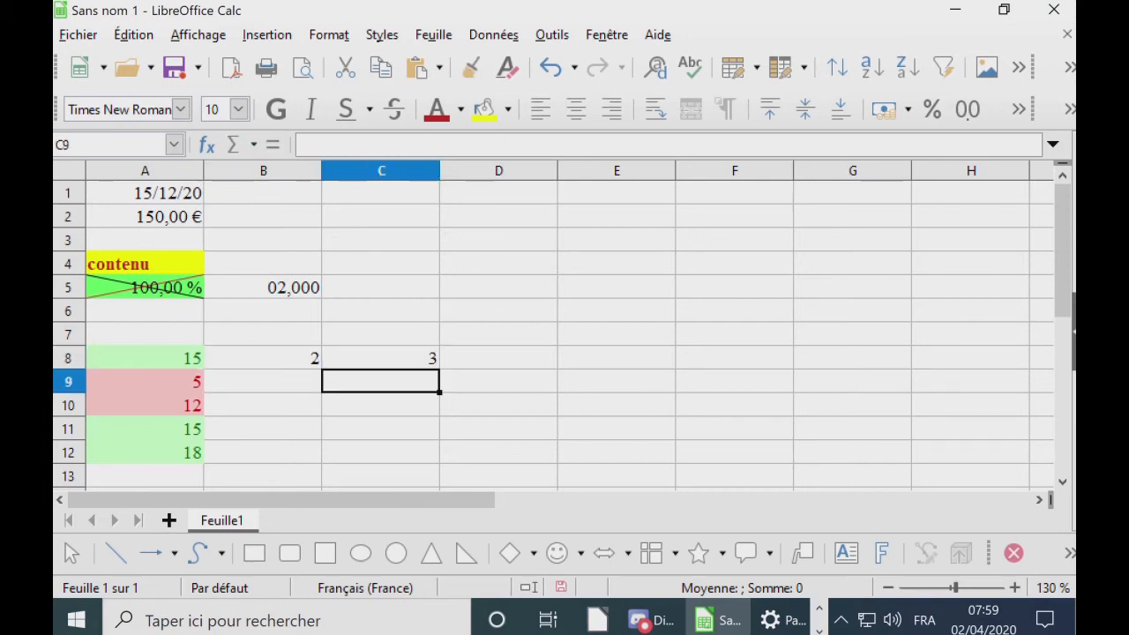
{"action": "left_click_drag", "start_coordinate": [263, 358], "coordinate": [446, 436]}
Step: Sum B8:B11 in cell B12 with =somme(B8:B11) and copy the formula across to C12
{"action": "left_click", "coordinate": [263, 452]}
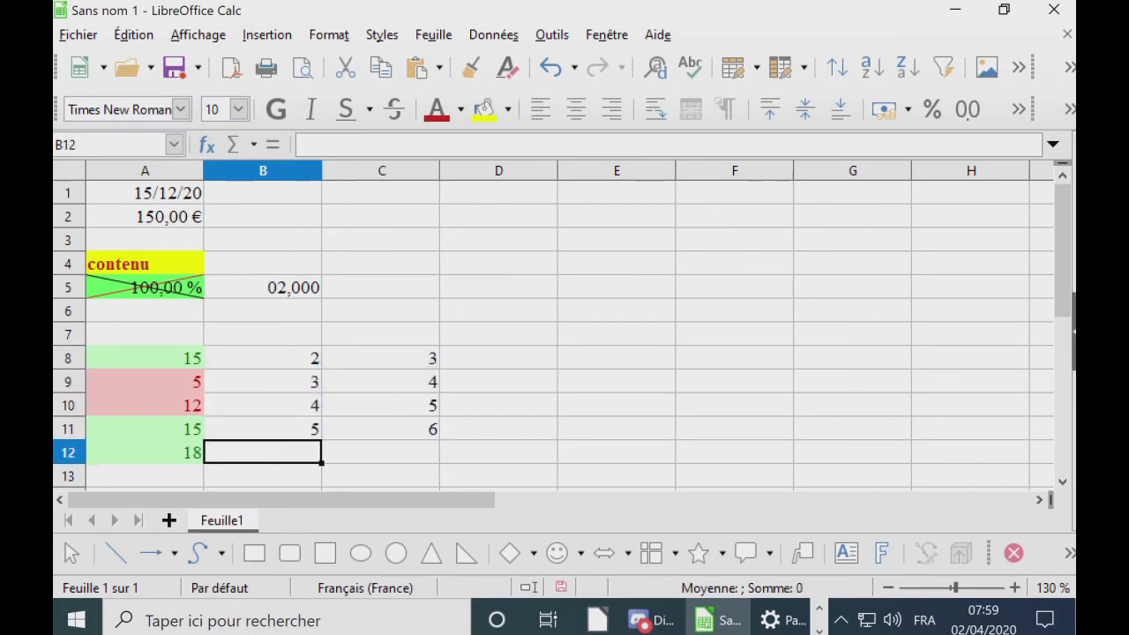
{"action": "type", "text": "=somme("}
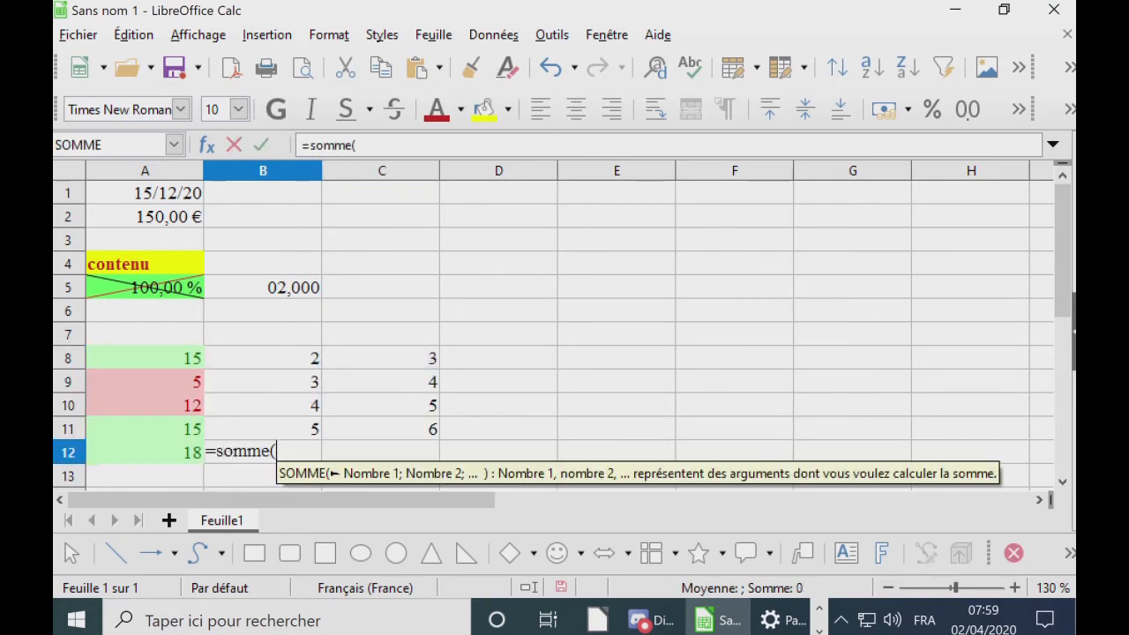
{"action": "left_click_drag", "start_coordinate": [263, 358], "coordinate": [305, 425]}
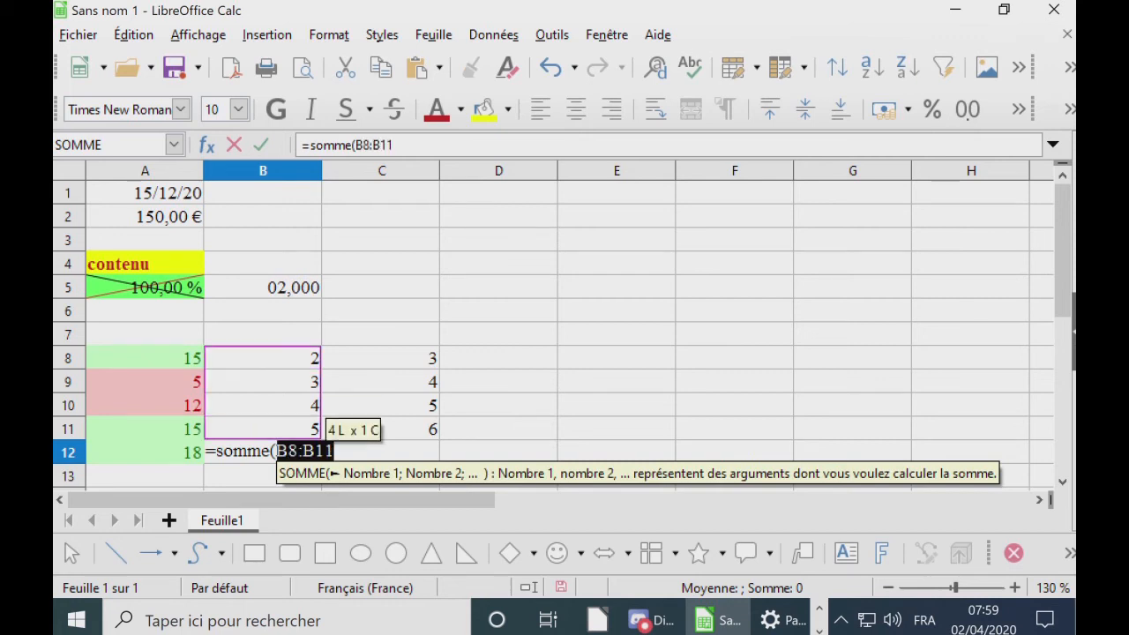
{"action": "type", "text": ")"}
{"action": "key", "text": "Return"}
{"action": "key", "text": "Up"}
{"action": "left_click_drag", "start_coordinate": [321, 463], "coordinate": [437, 458]}
Step: Start a conditional format on B8:C12 using a formula condition of ESTFORMULE(B8)
{"action": "left_click_drag", "start_coordinate": [263, 358], "coordinate": [415, 452]}
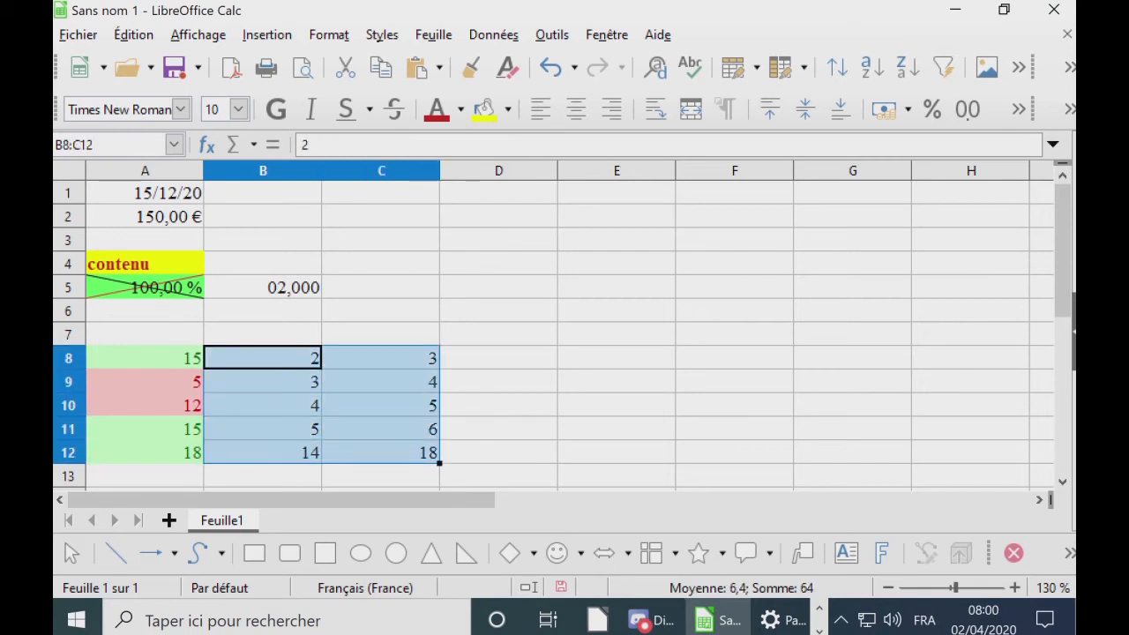
{"action": "left_click", "coordinate": [329, 34]}
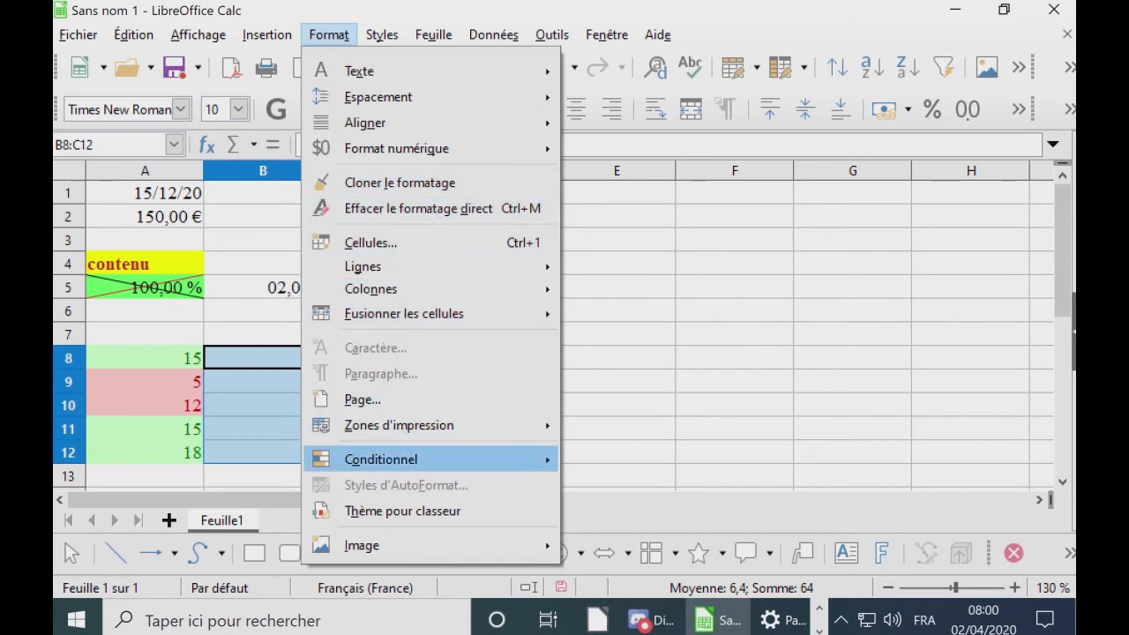
{"action": "left_click", "coordinate": [406, 460]}
{"action": "key", "text": "Return"}
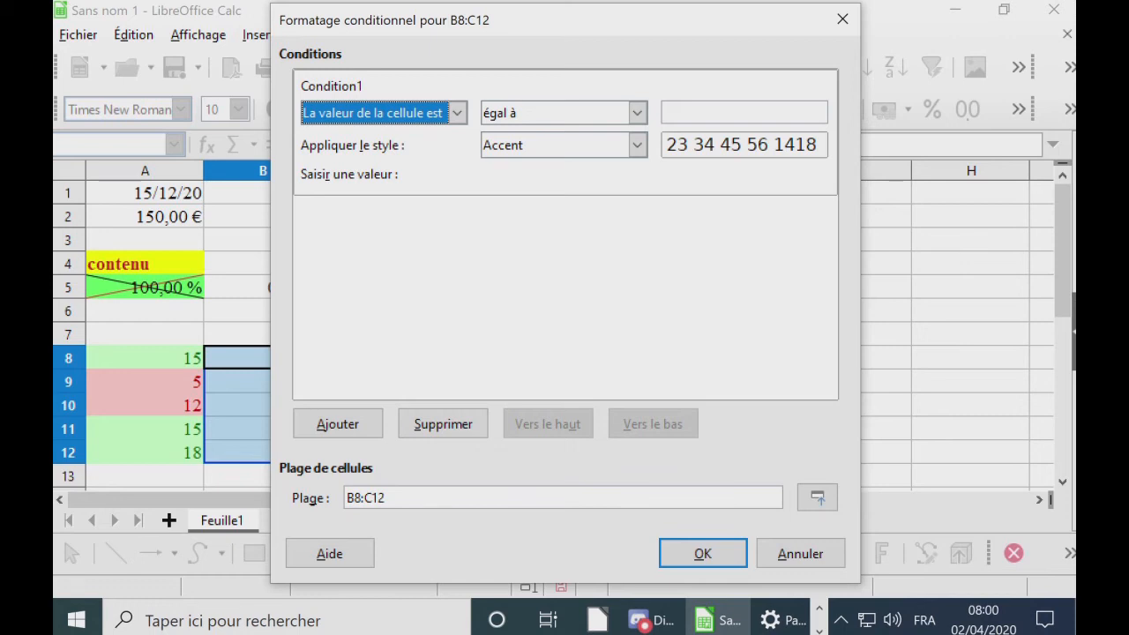
{"action": "left_click", "coordinate": [457, 113]}
{"action": "left_click", "coordinate": [388, 171]}
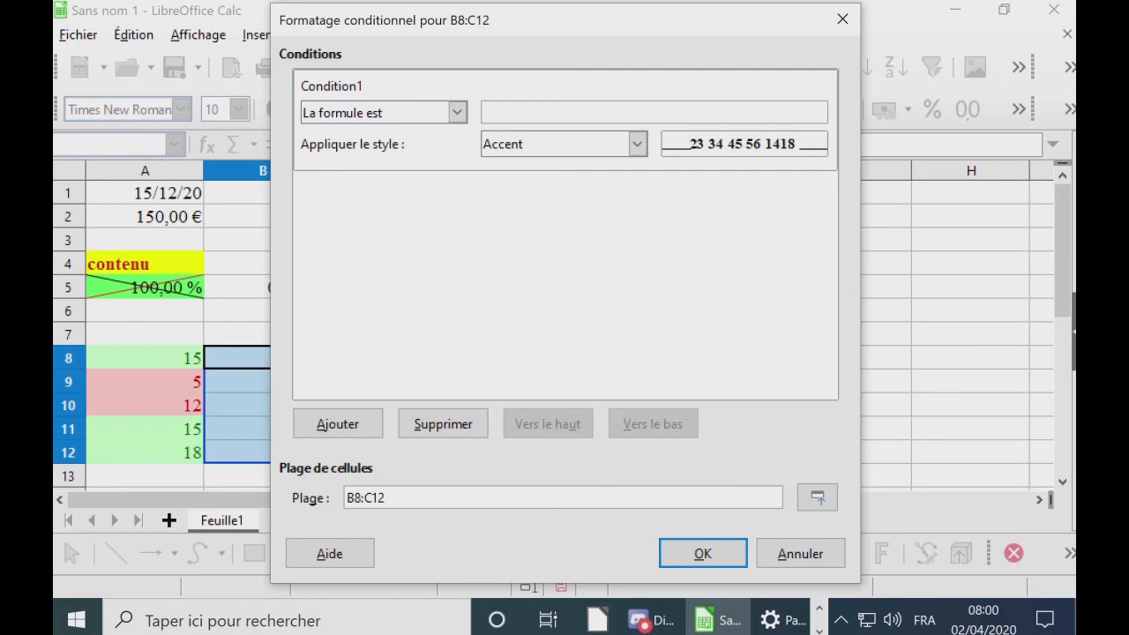
{"action": "type", "text": "estformule(B8)"}
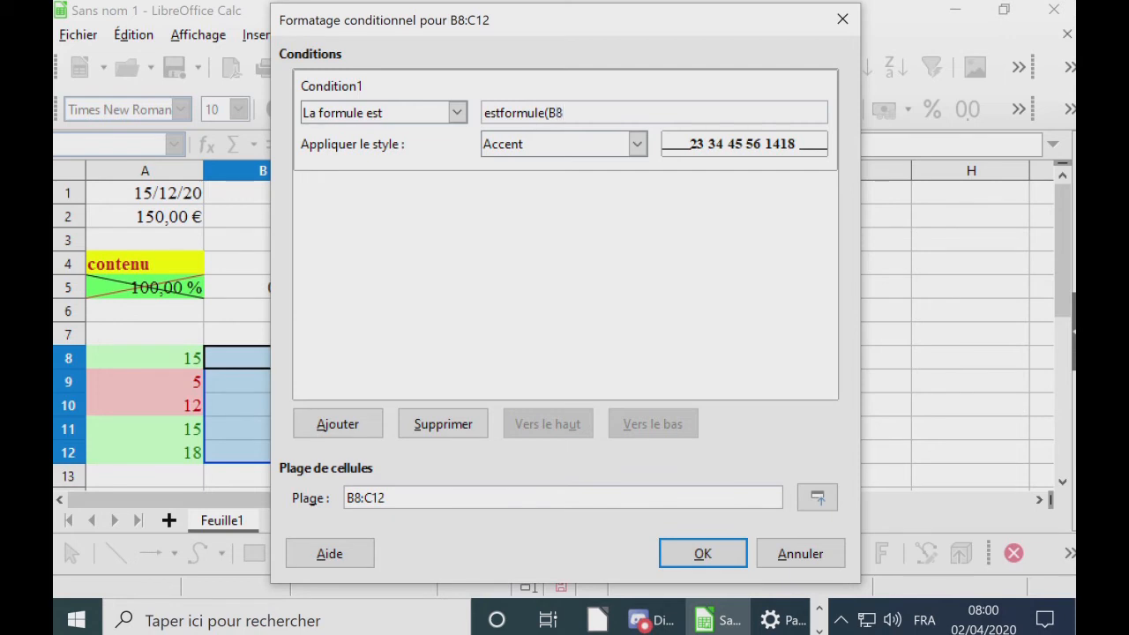
{"action": "key", "text": "shift+Tab"}
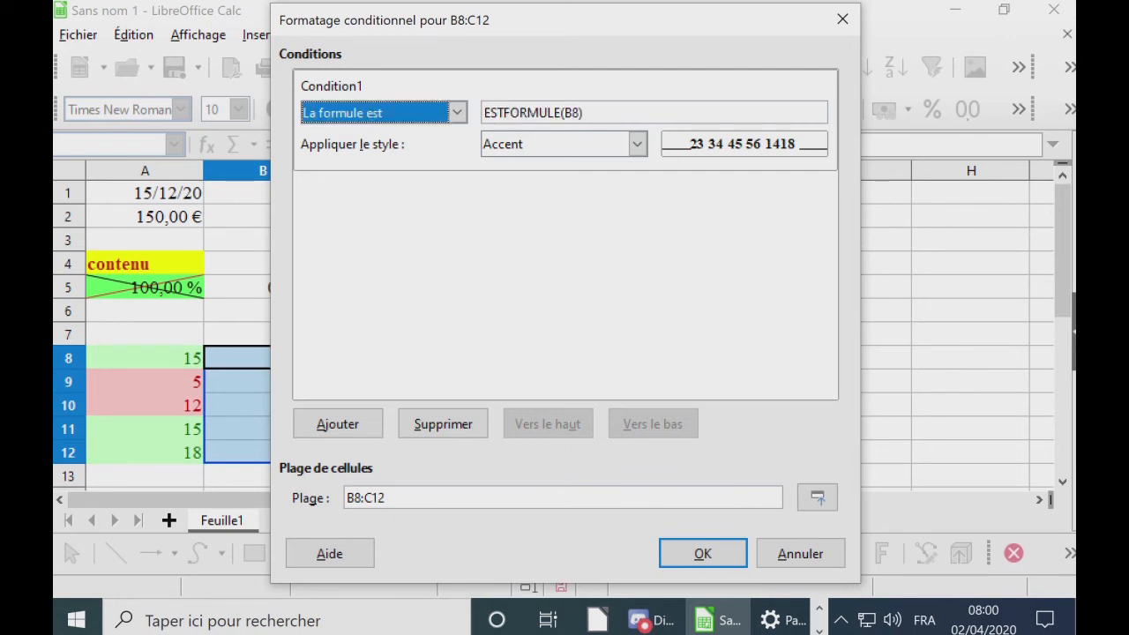
Step: Apply the Good style to the formula condition on B8:C12 and confirm the conditional formatting
{"action": "left_click", "coordinate": [637, 144]}
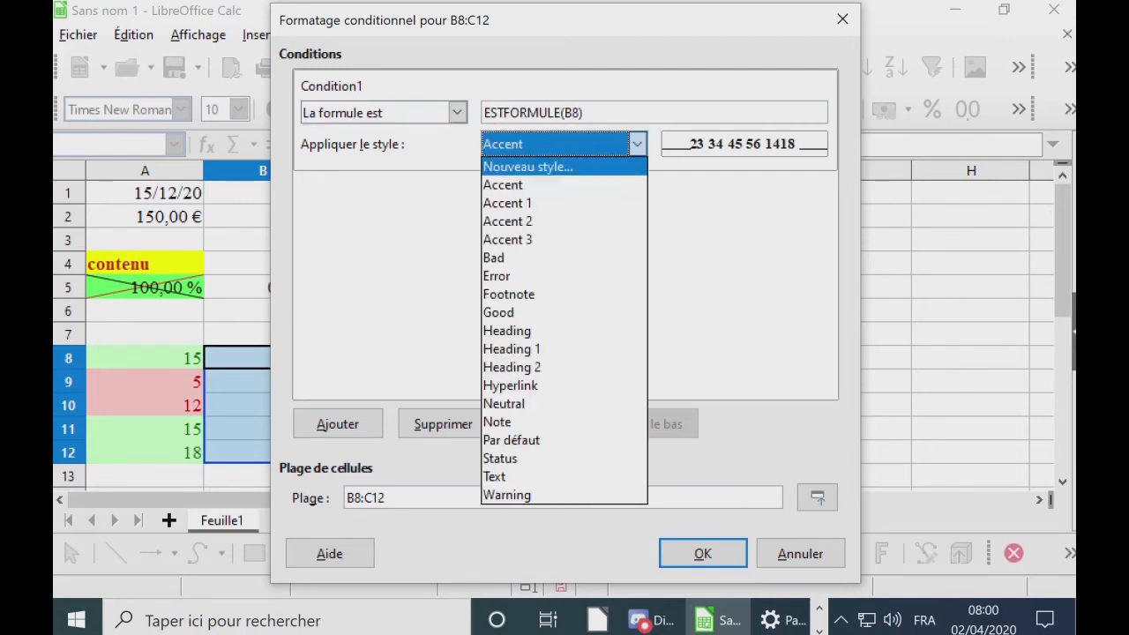
{"action": "left_click", "coordinate": [565, 312]}
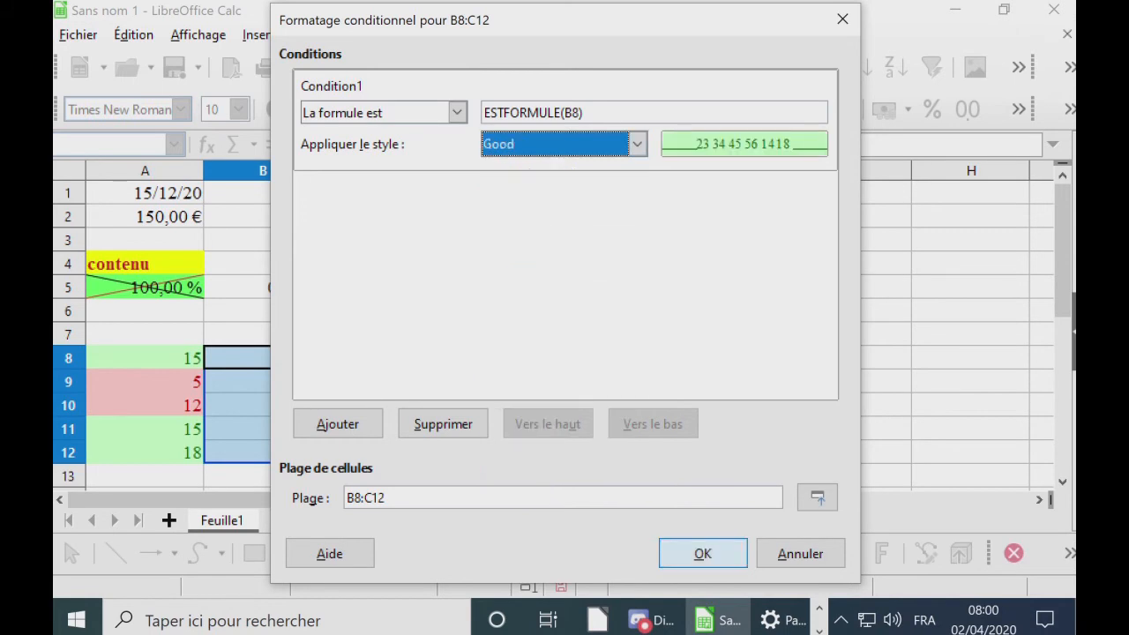
{"action": "left_click", "coordinate": [702, 554]}
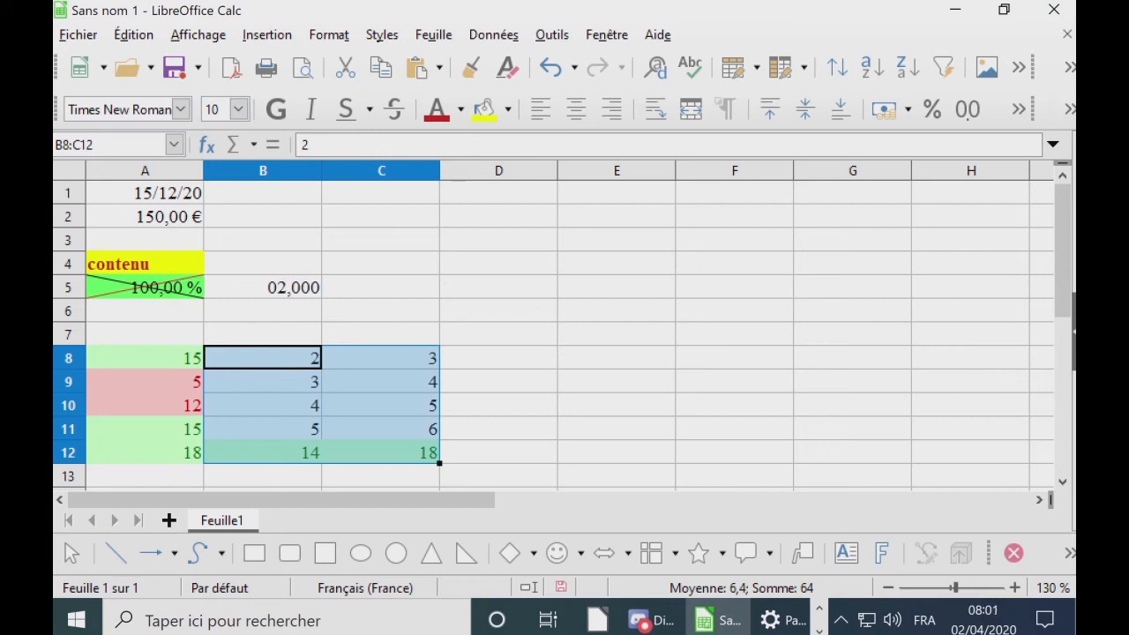
{"action": "left_click", "coordinate": [616, 334]}
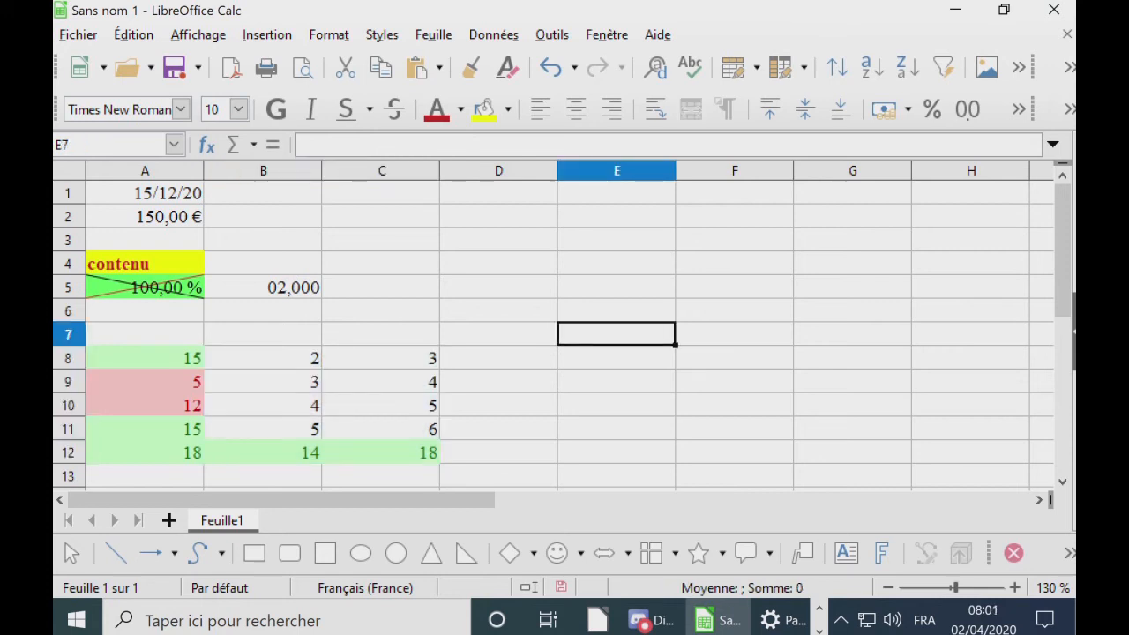
Step: Give B8:C8 a currency number format and replace the RED colour code for negatives with GREEN in the format code
{"action": "left_click_drag", "start_coordinate": [263, 358], "coordinate": [381, 358]}
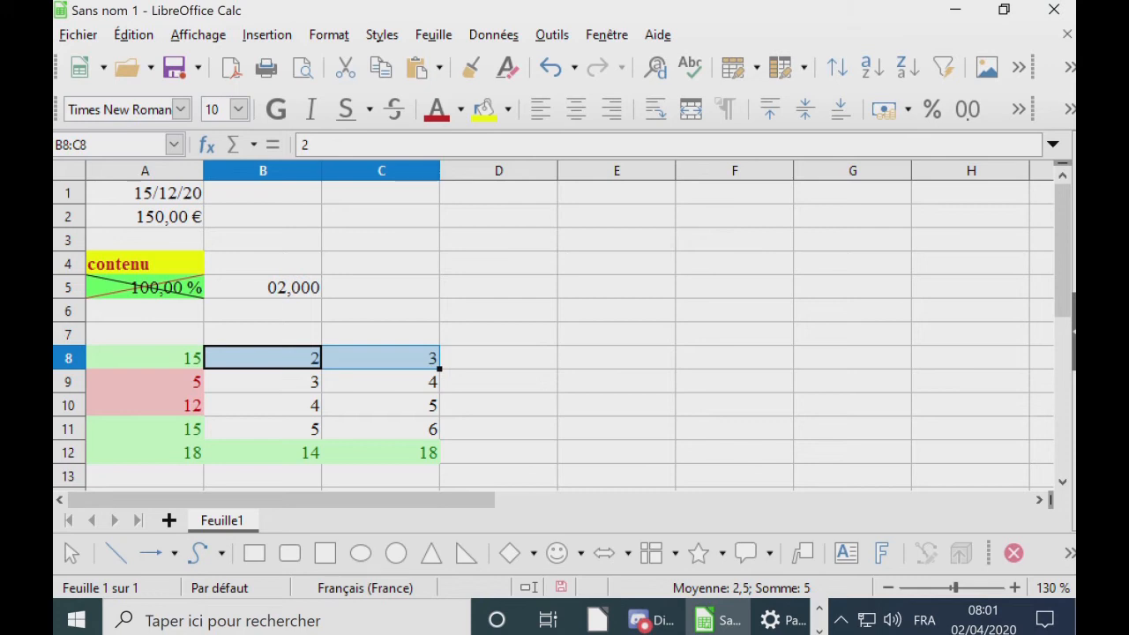
{"action": "right_click", "coordinate": [382, 354]}
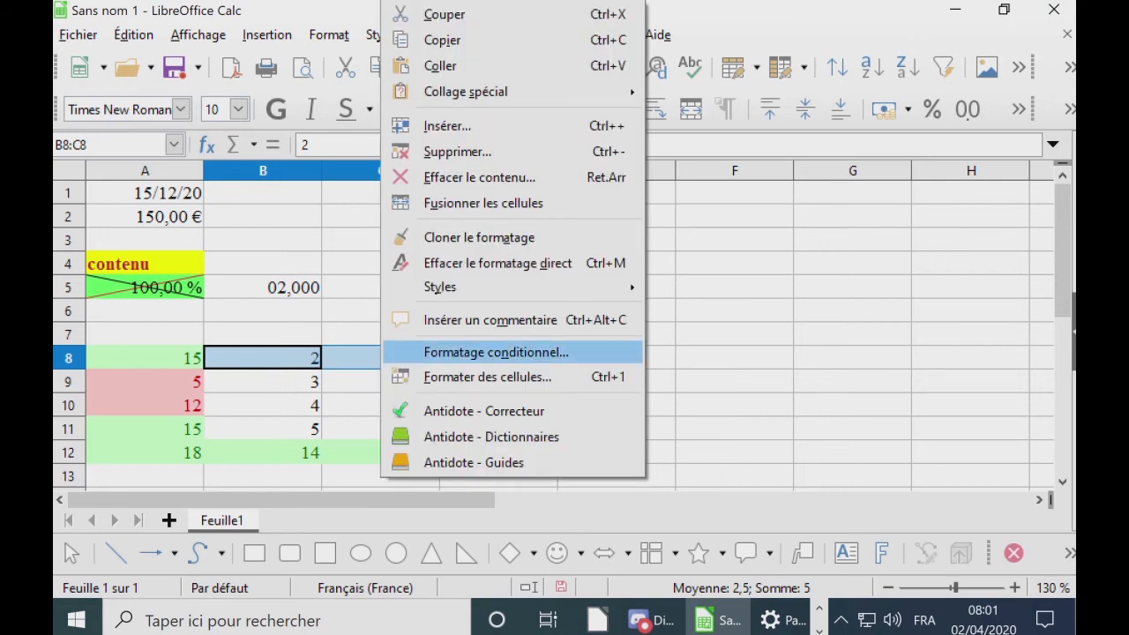
{"action": "left_click", "coordinate": [488, 377]}
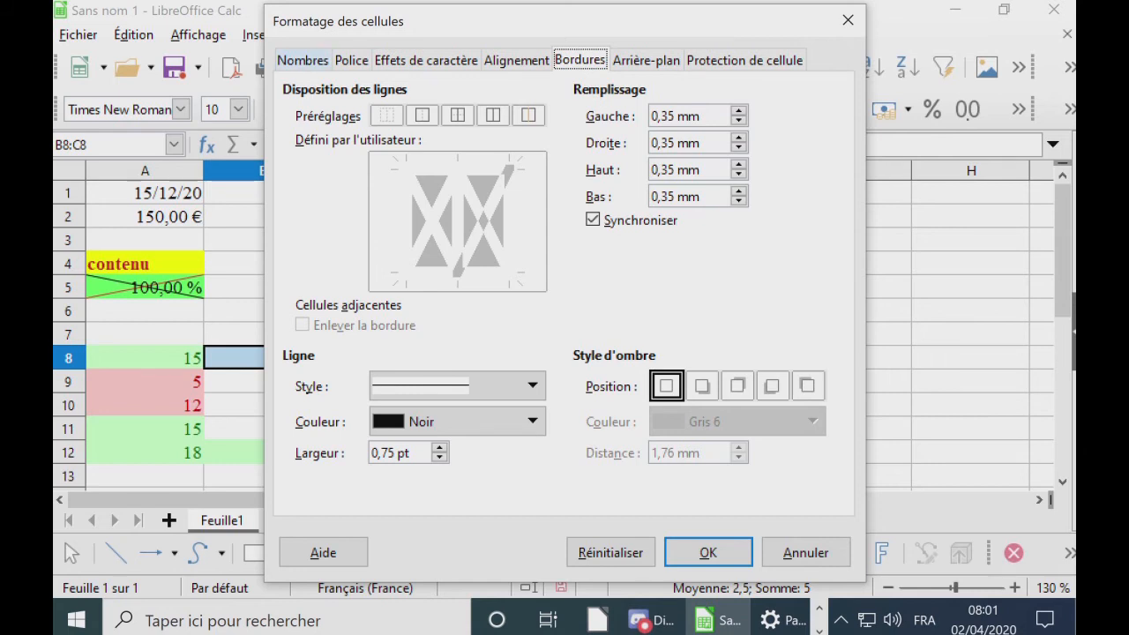
{"action": "left_click", "coordinate": [303, 59]}
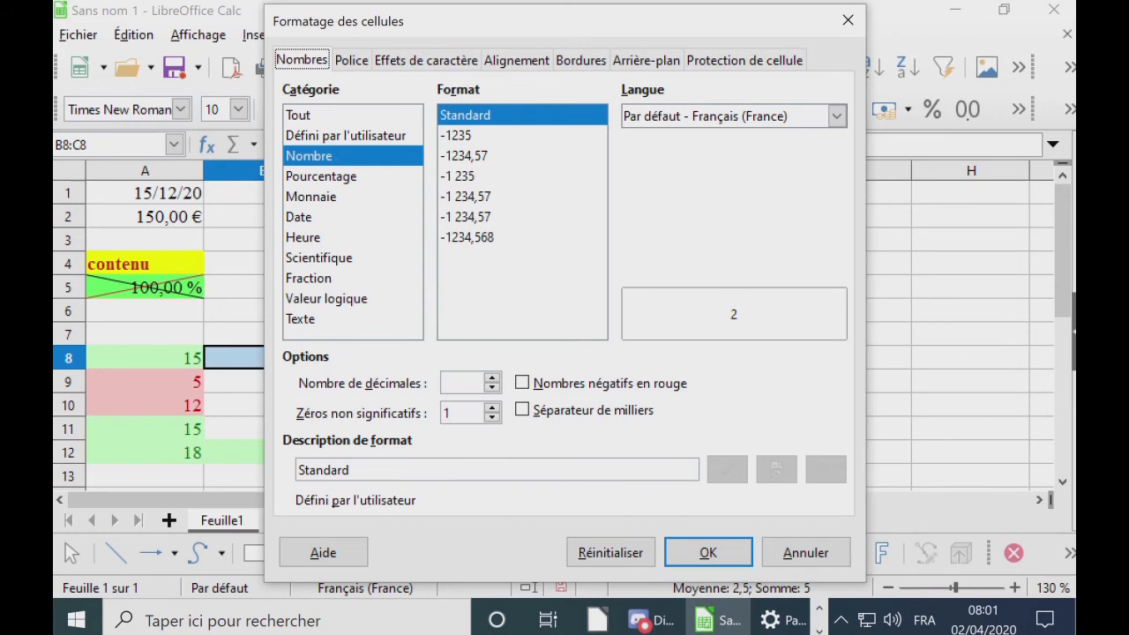
{"action": "left_click", "coordinate": [312, 197]}
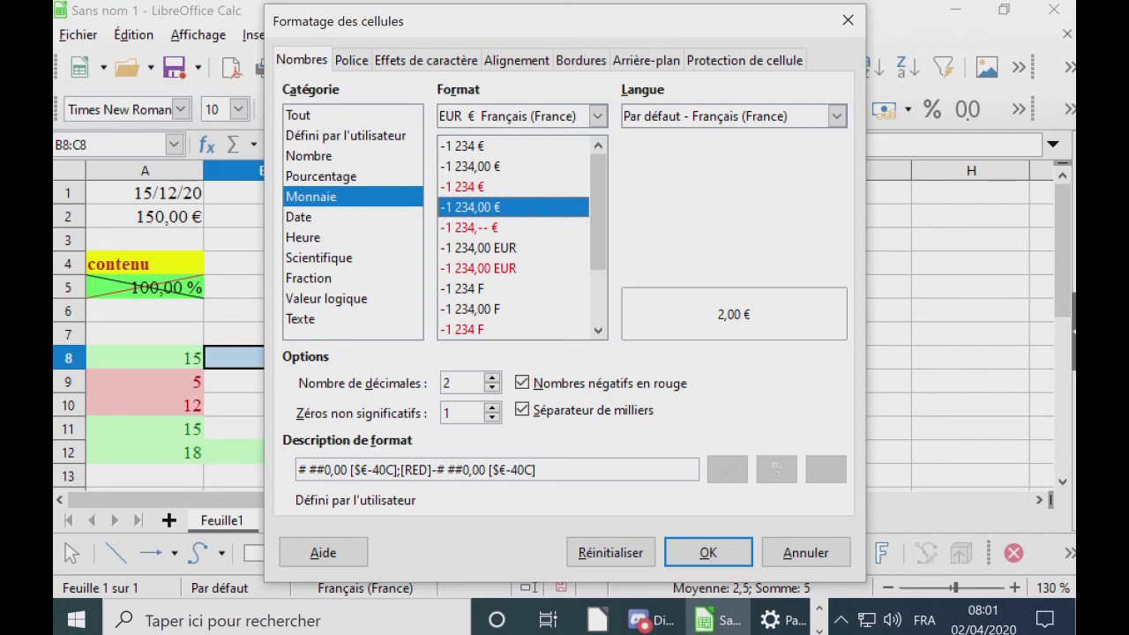
{"action": "key", "text": "Delete"}
{"action": "key", "text": "Delete"}
{"action": "key", "text": "Delete"}
{"action": "type", "text": "GREEN"}
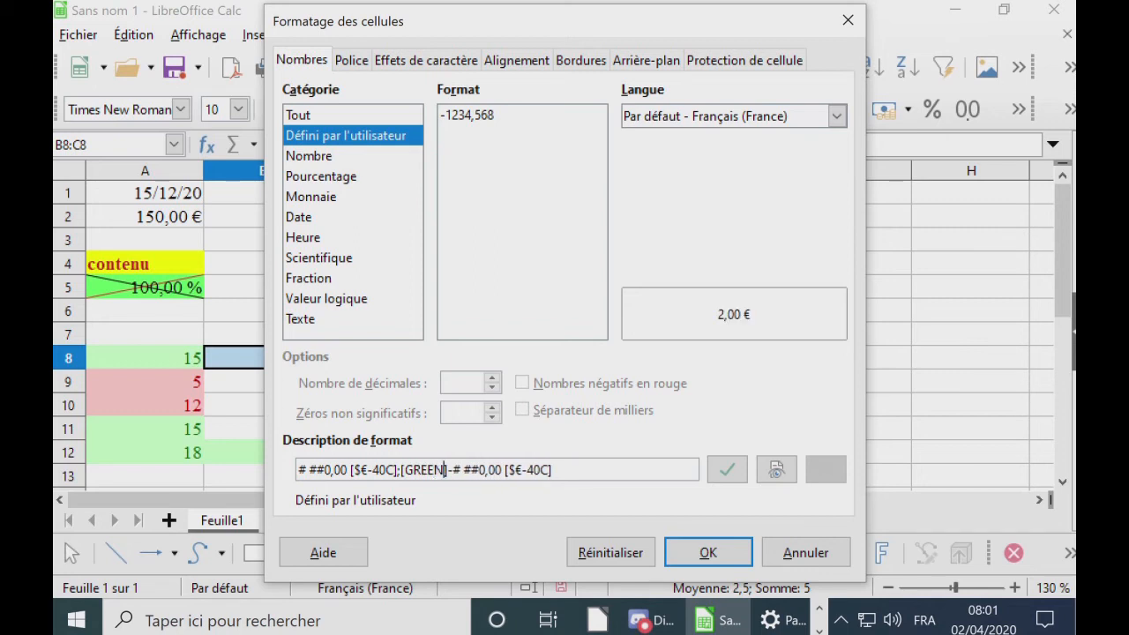
Step: Replace both euro symbols in the format code with Kg, use three decimals in both parts, and apply the format to B8:C8
{"action": "key", "text": "BackSpace"}
{"action": "type", "text": "Kg"}
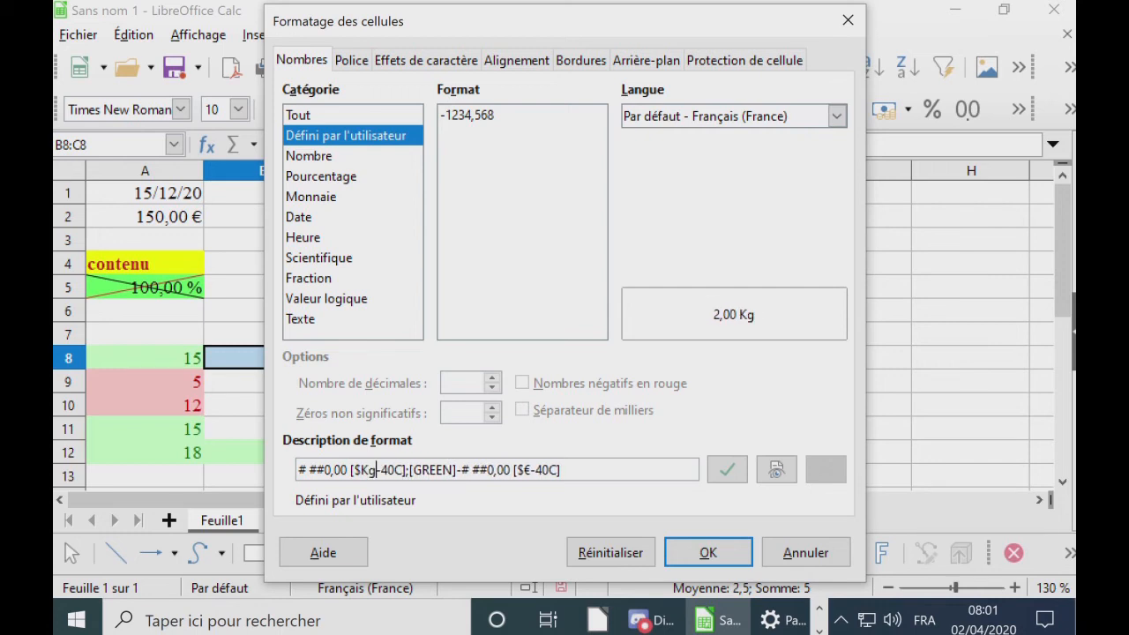
{"action": "left_click_drag", "start_coordinate": [524, 470], "coordinate": [531, 470]}
{"action": "type", "text": "Kg"}
{"action": "left_click", "coordinate": [348, 470]}
{"action": "type", "text": "0"}
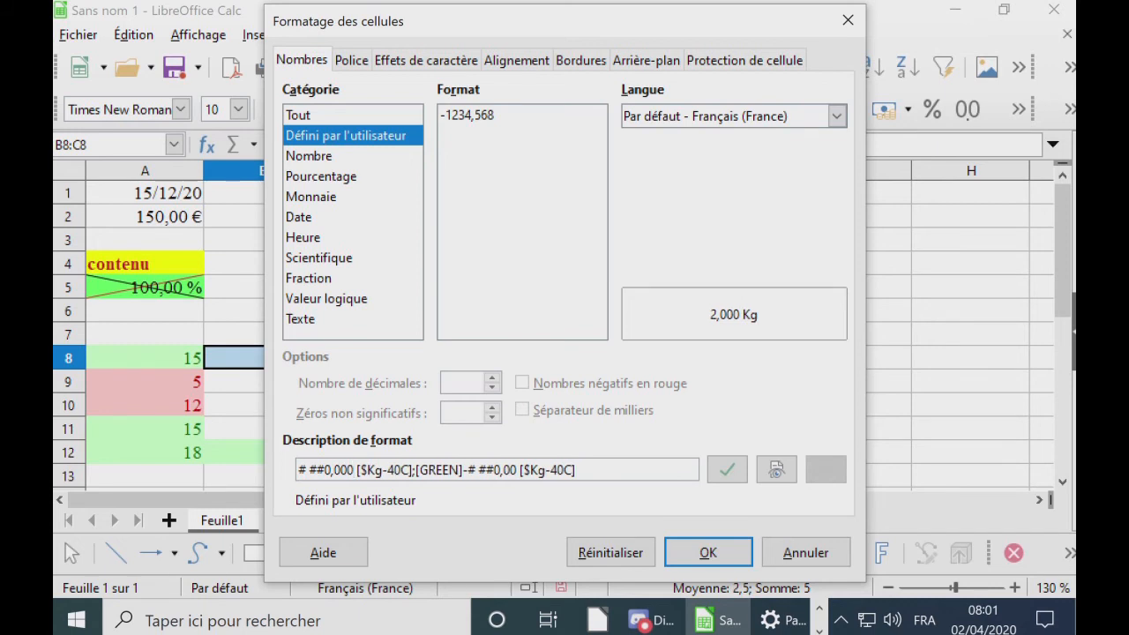
{"action": "type", "text": "0"}
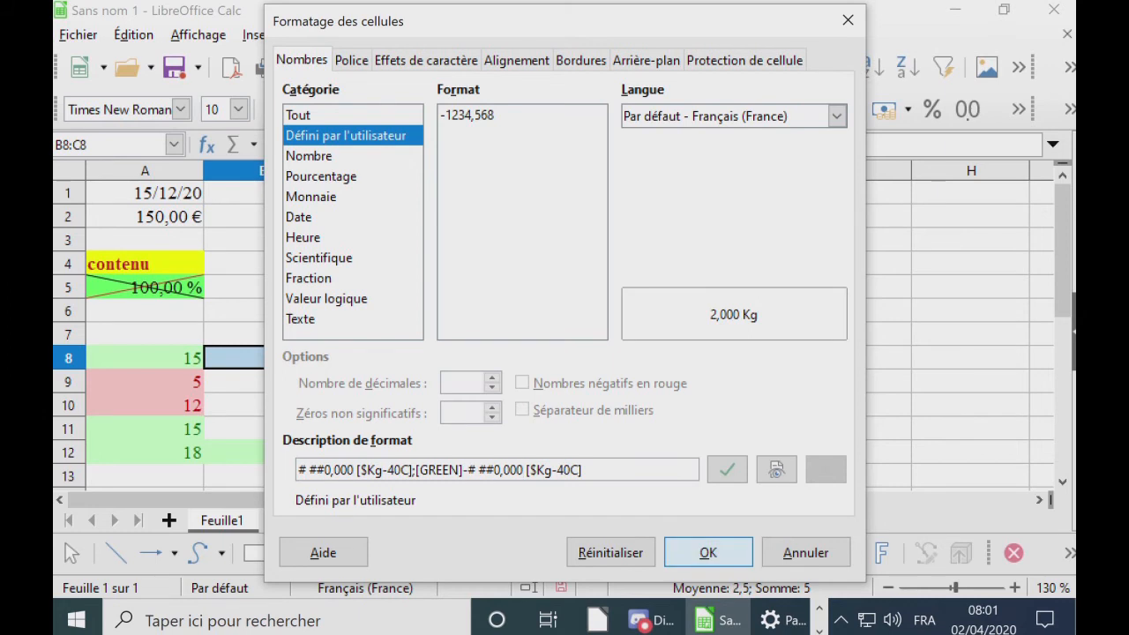
{"action": "key", "text": "Return"}
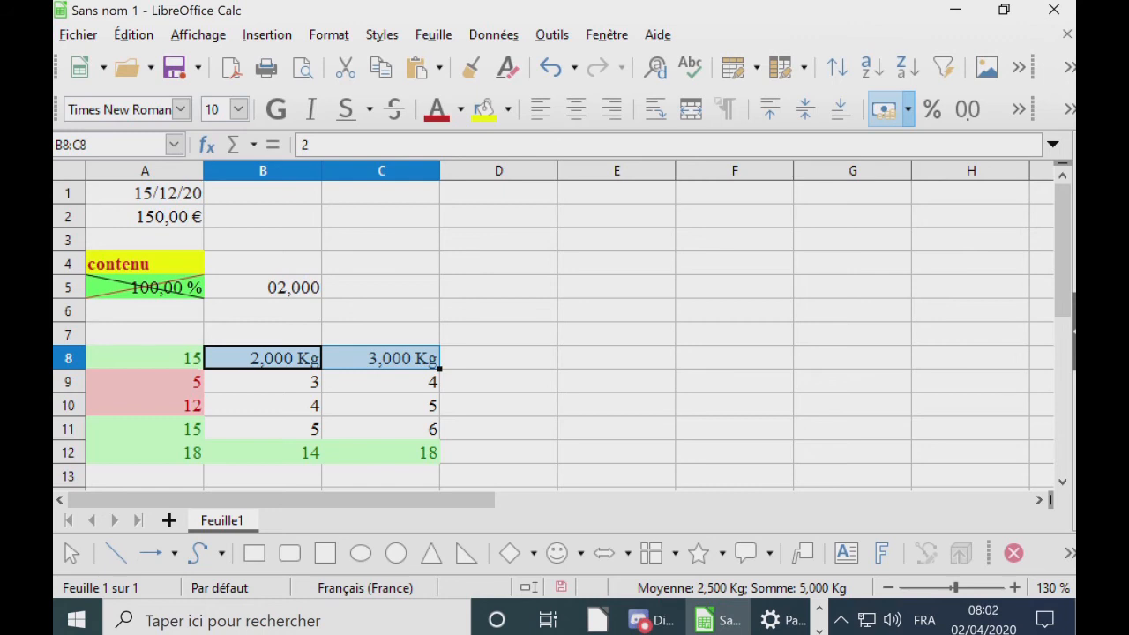
Step: Sum B8:C8 in cell D8 with =somme(B8:C8)
{"action": "left_click", "coordinate": [498, 358]}
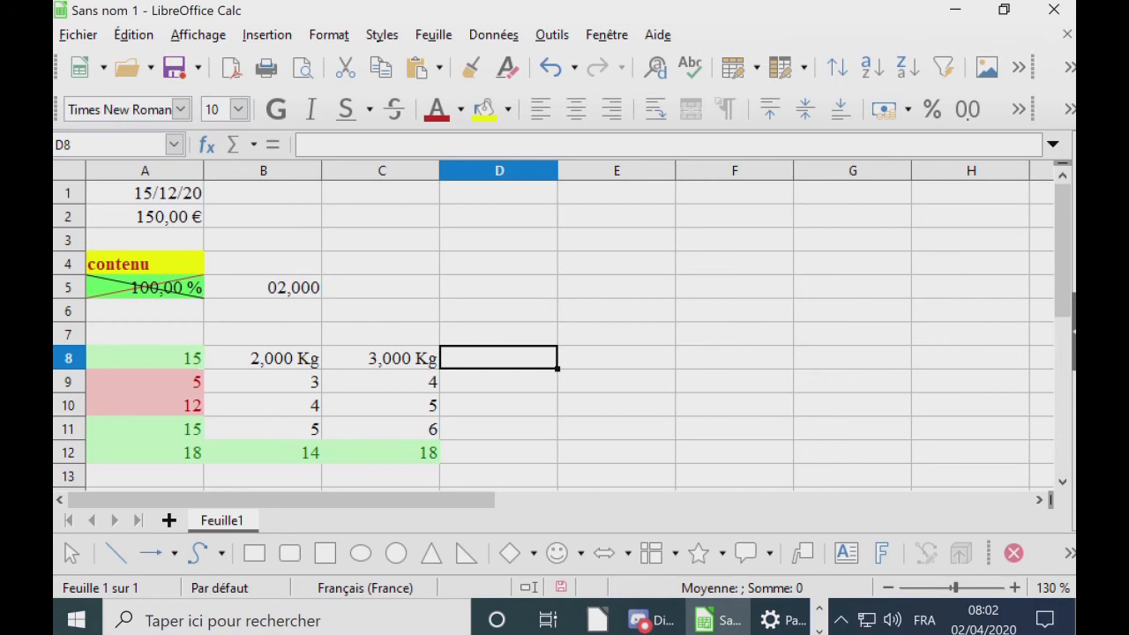
{"action": "type", "text": "=somme("}
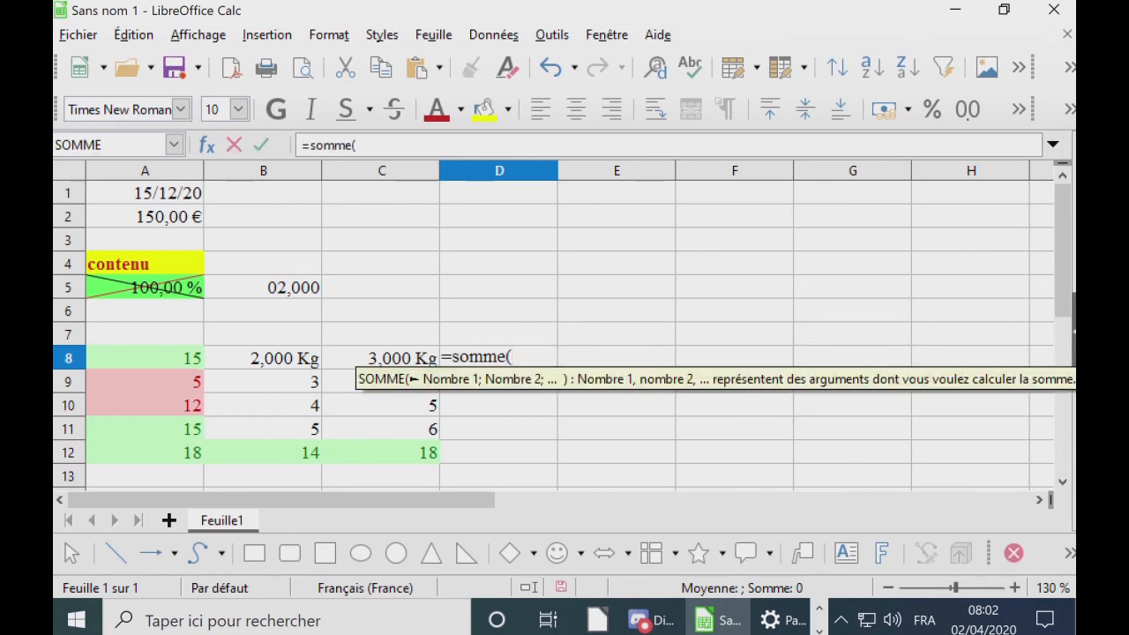
{"action": "left_click_drag", "start_coordinate": [263, 358], "coordinate": [423, 360]}
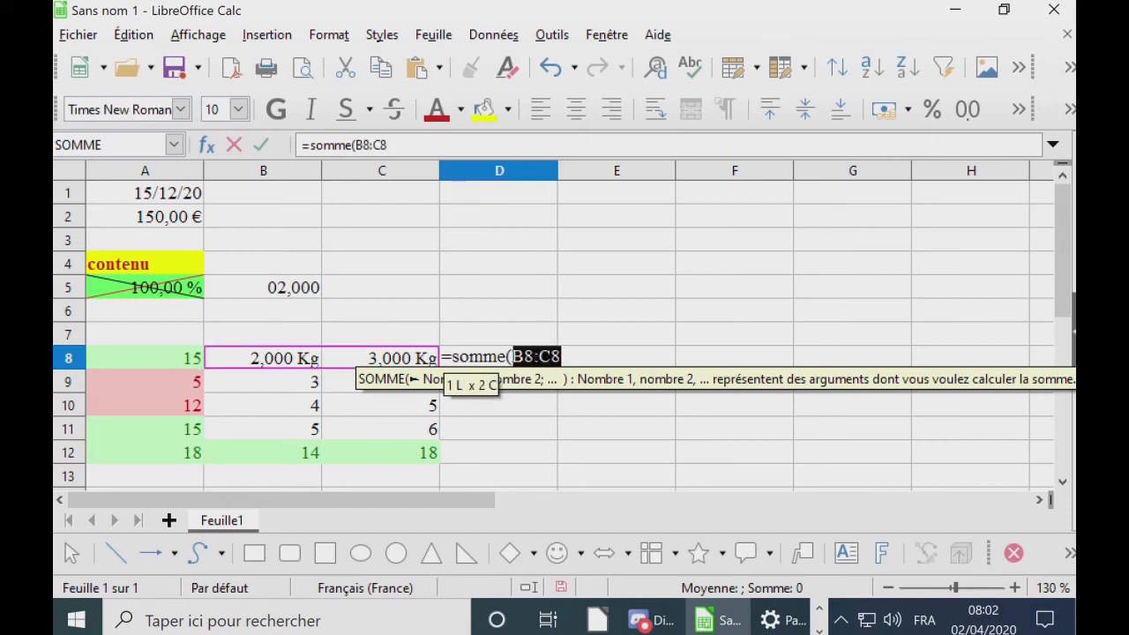
{"action": "key", "text": "Return"}
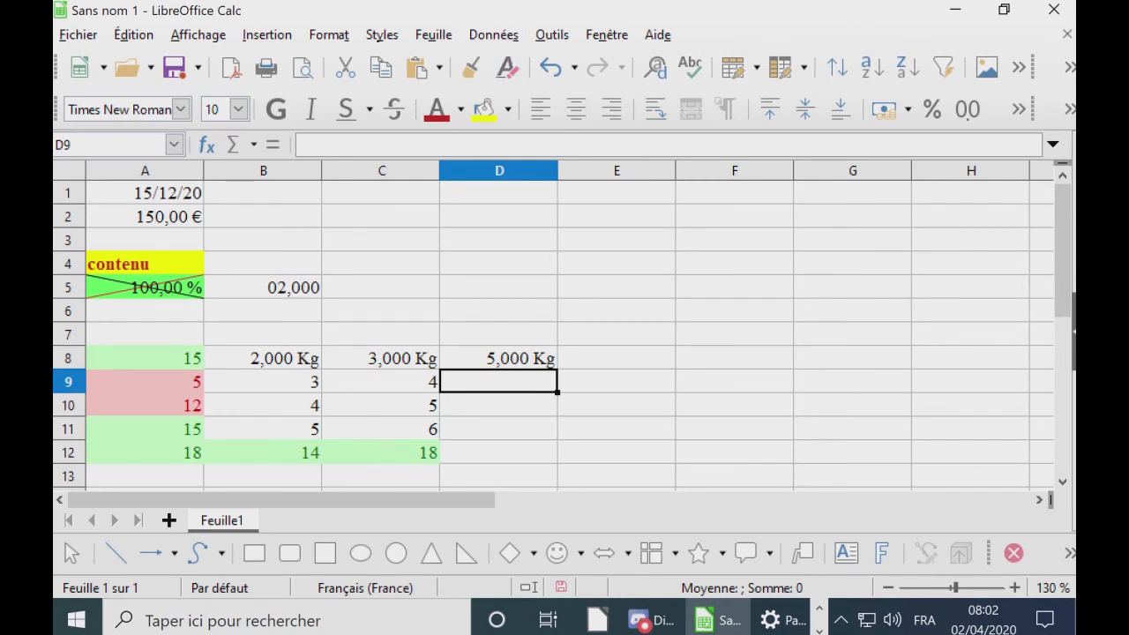
Step: Apply the user-defined number format -1 234,000 Kg to cell D9
{"action": "right_click", "coordinate": [496, 382]}
{"action": "left_click", "coordinate": [602, 328]}
{"action": "left_click", "coordinate": [346, 136]}
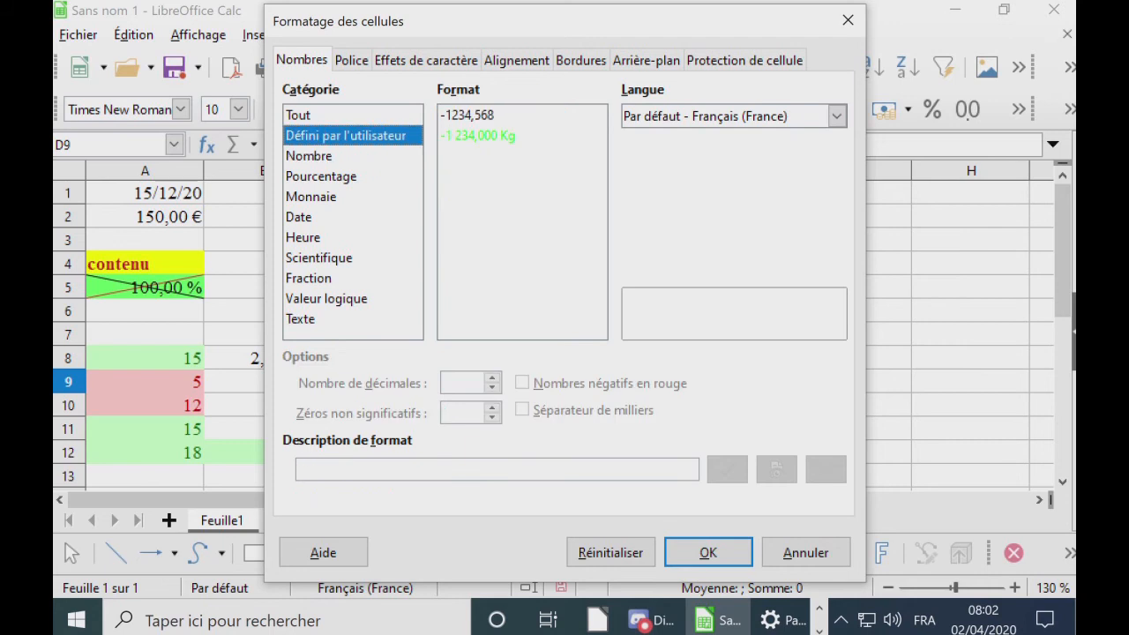
{"action": "left_click", "coordinate": [478, 136]}
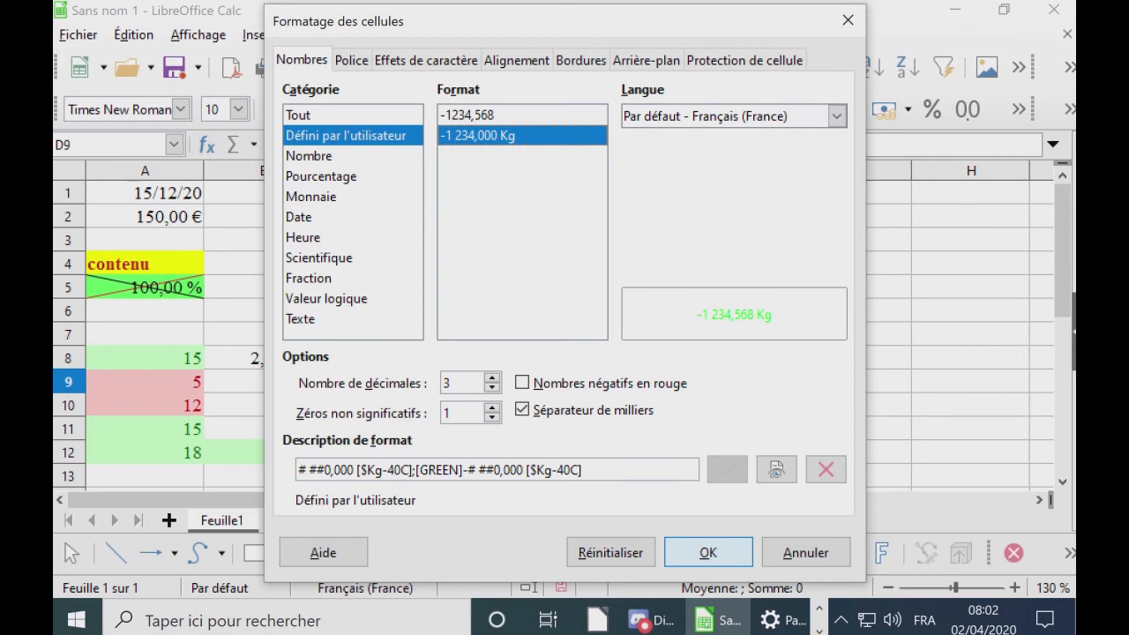
{"action": "left_click", "coordinate": [708, 552]}
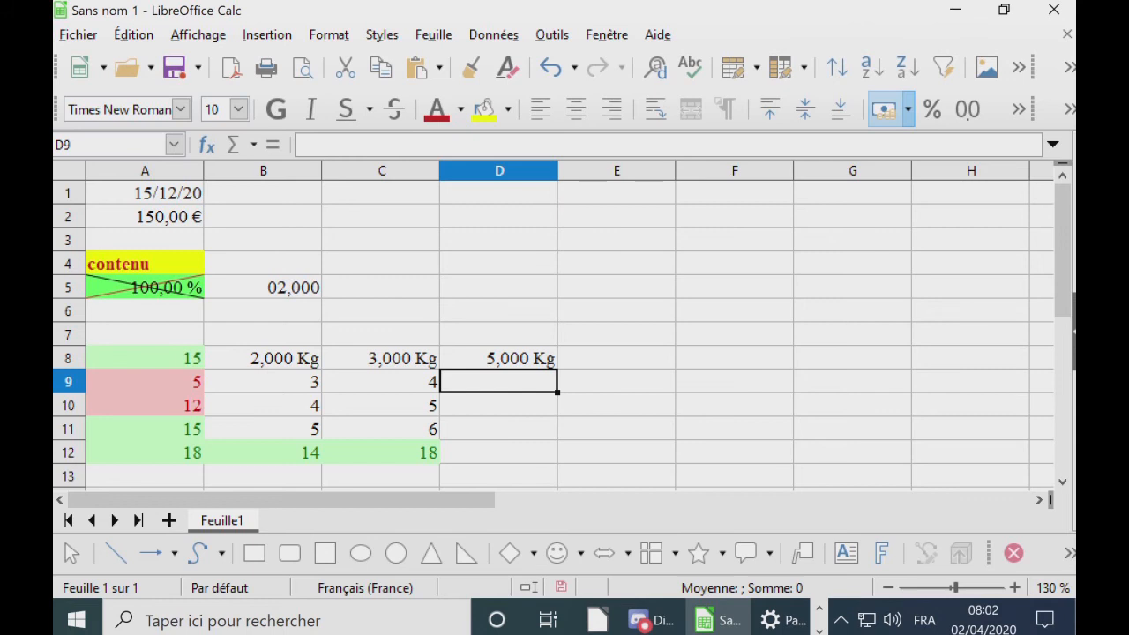
Step: Fill the contents of A4 across to C4, and extend the series from A12 down to A13
{"action": "left_click", "coordinate": [144, 263]}
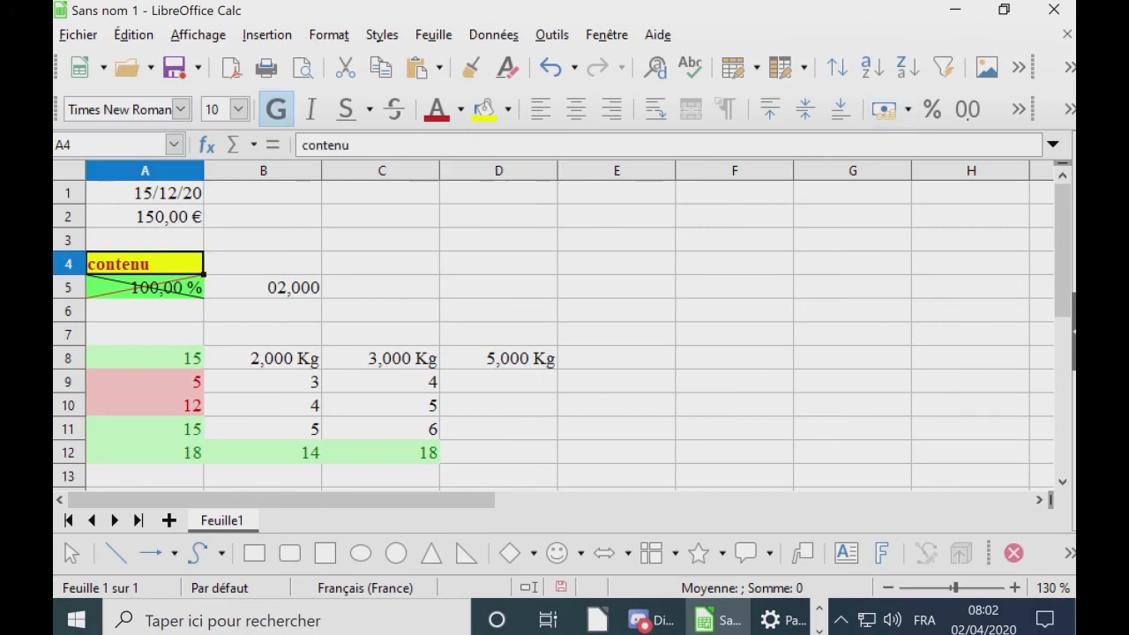
{"action": "left_click_drag", "start_coordinate": [203, 275], "coordinate": [437, 275]}
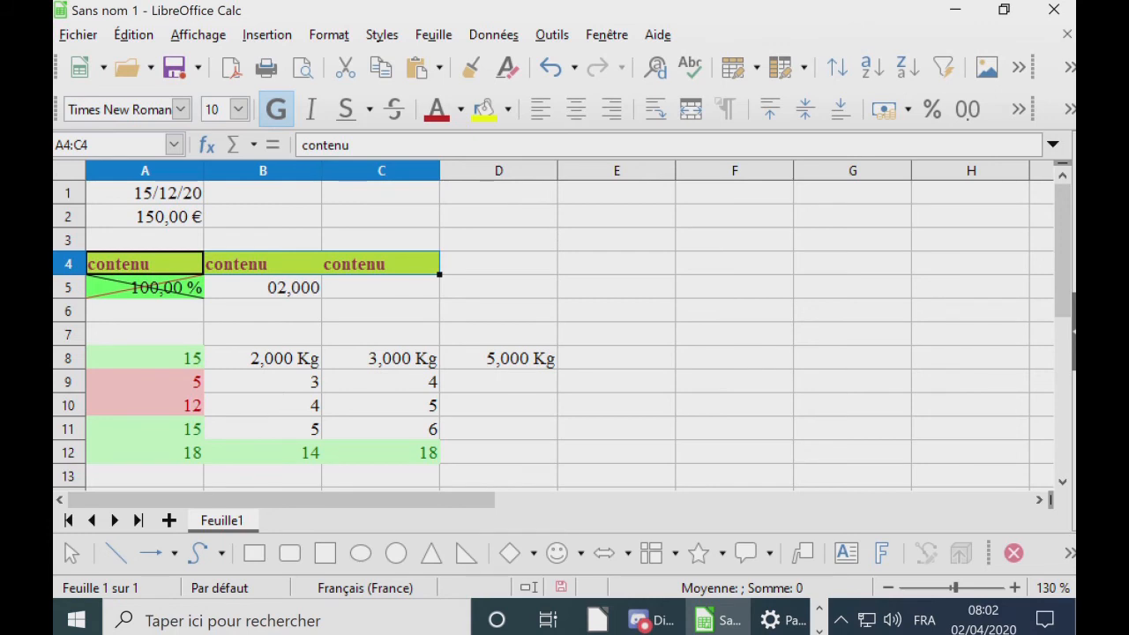
{"action": "scroll", "coordinate": [554, 335], "scroll_direction": "down", "scroll_amount": 1}
{"action": "left_click", "coordinate": [144, 406]}
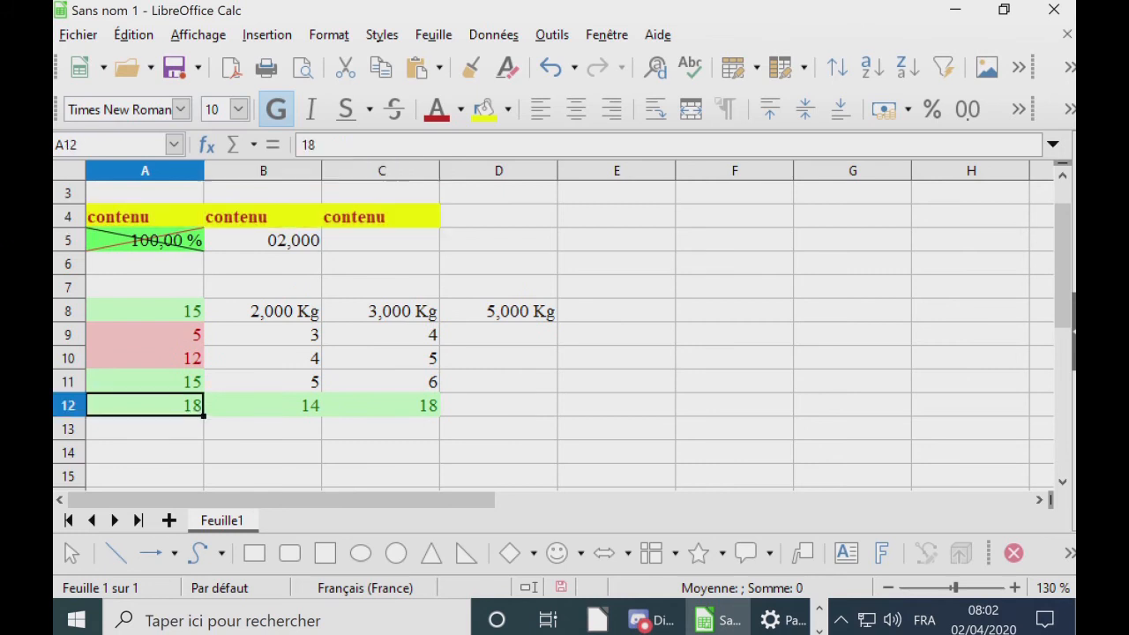
{"action": "left_click_drag", "start_coordinate": [203, 415], "coordinate": [219, 454]}
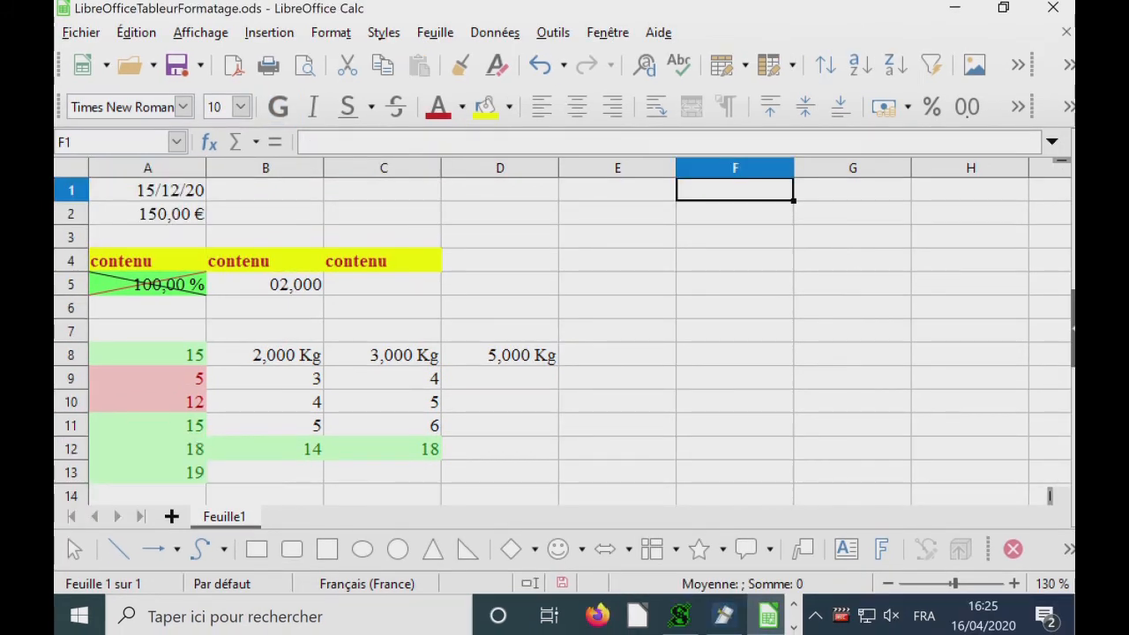
Step: Enter =style("good") in cell F1 and =style("good";3;"bad") in cell F2
{"action": "type", "text": "=style(\"good\")"}
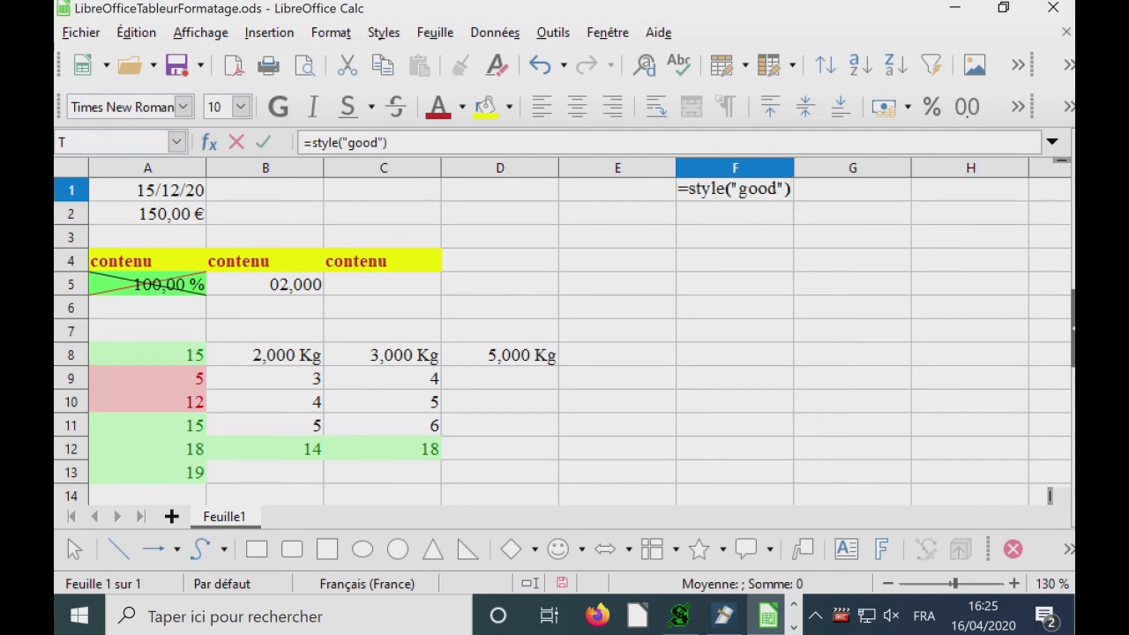
{"action": "key", "text": "Return"}
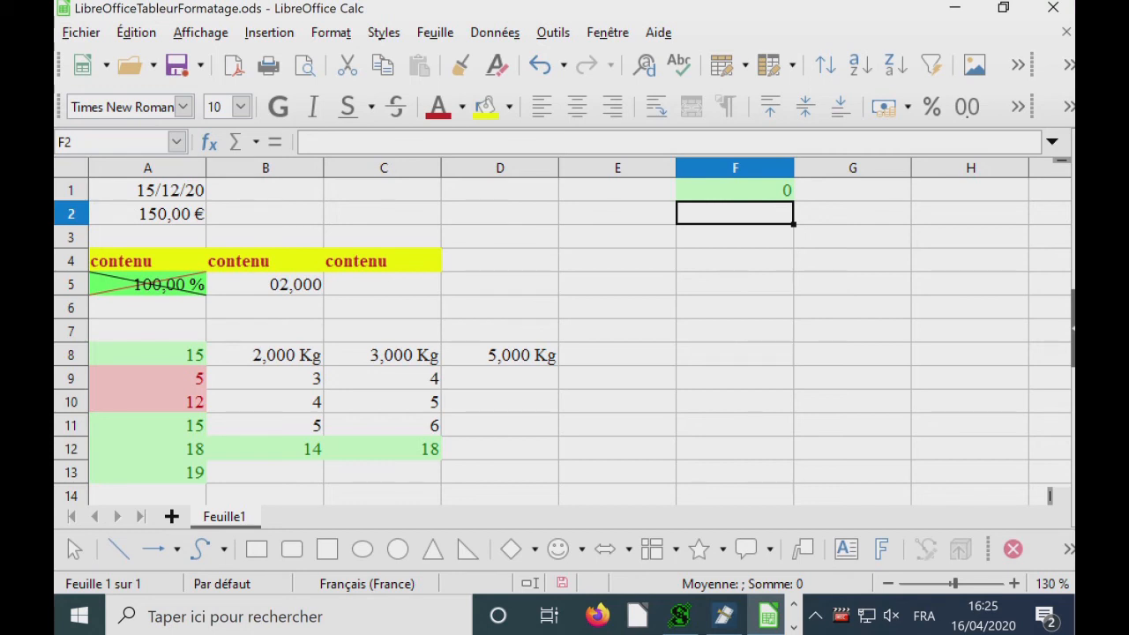
{"action": "type", "text": "="}
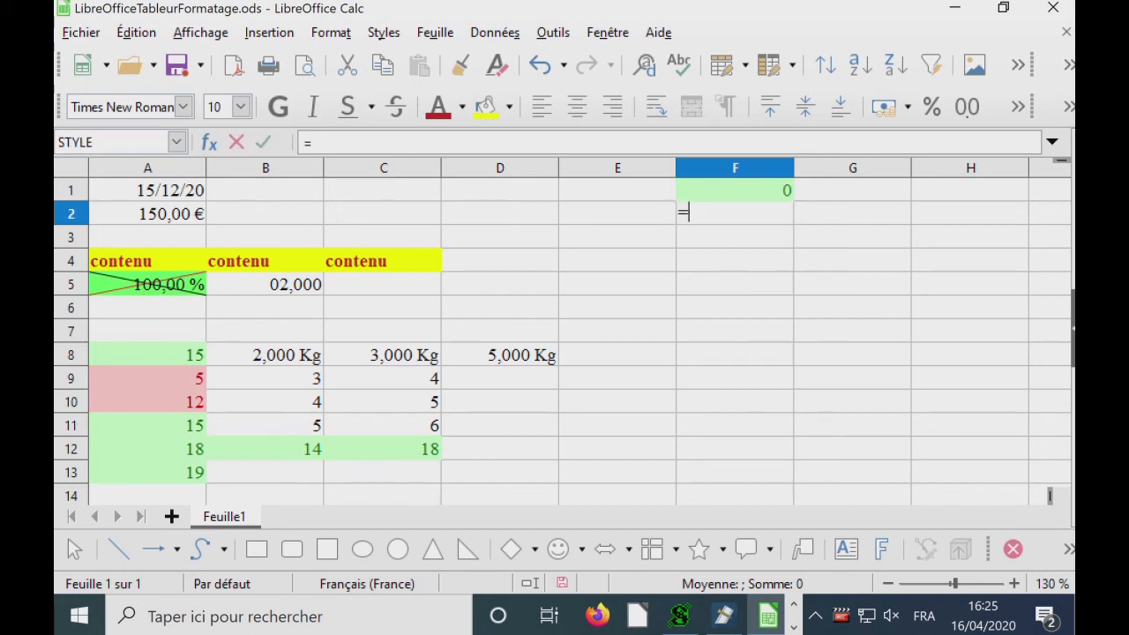
{"action": "type", "text": "style"}
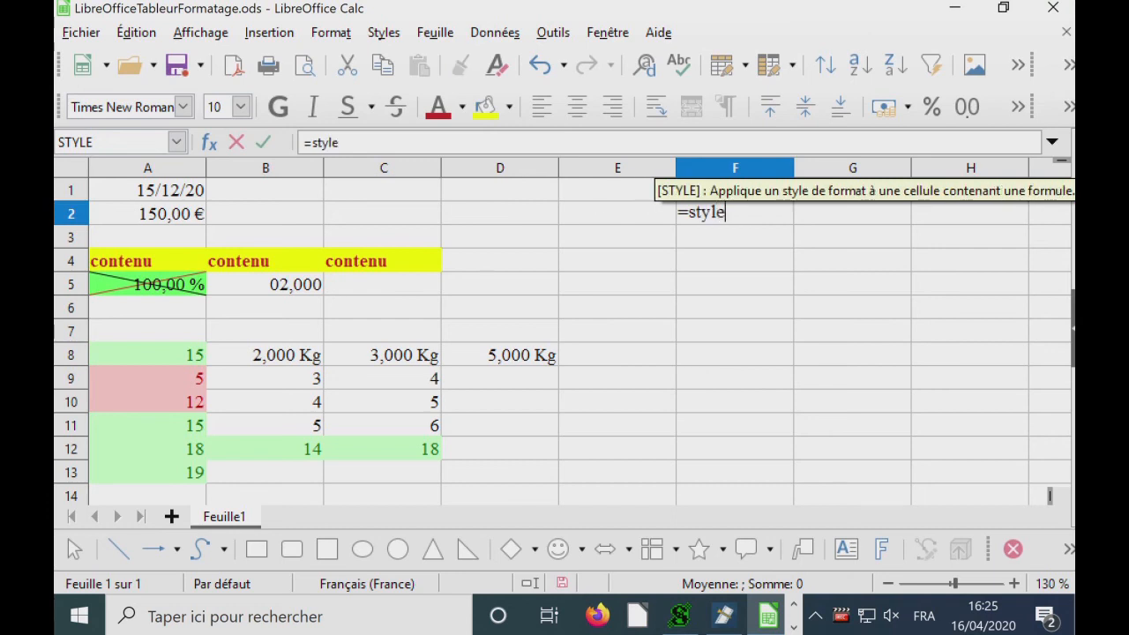
{"action": "type", "text": "(\"go od\";"}
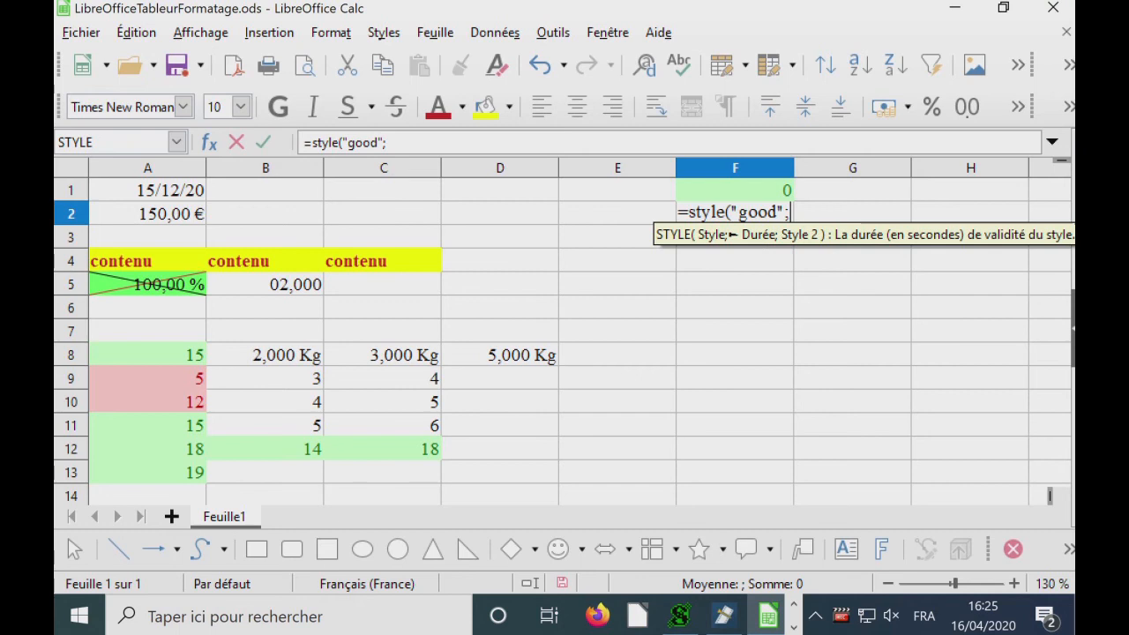
{"action": "type", "text": "3;\"bad"}
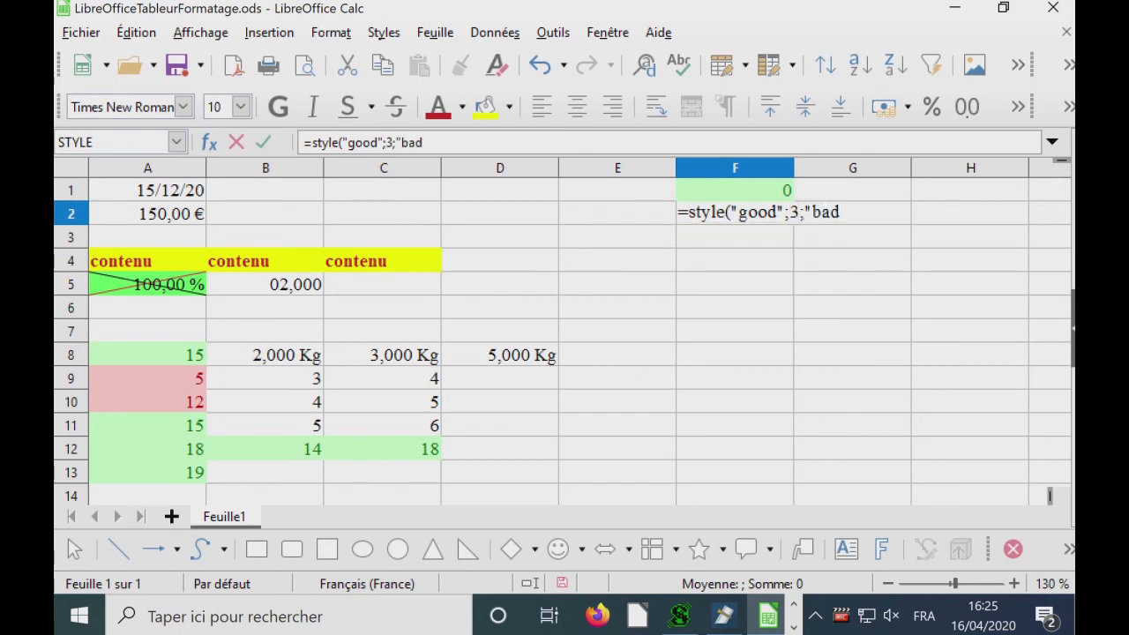
{"action": "type", "text": "\")"}
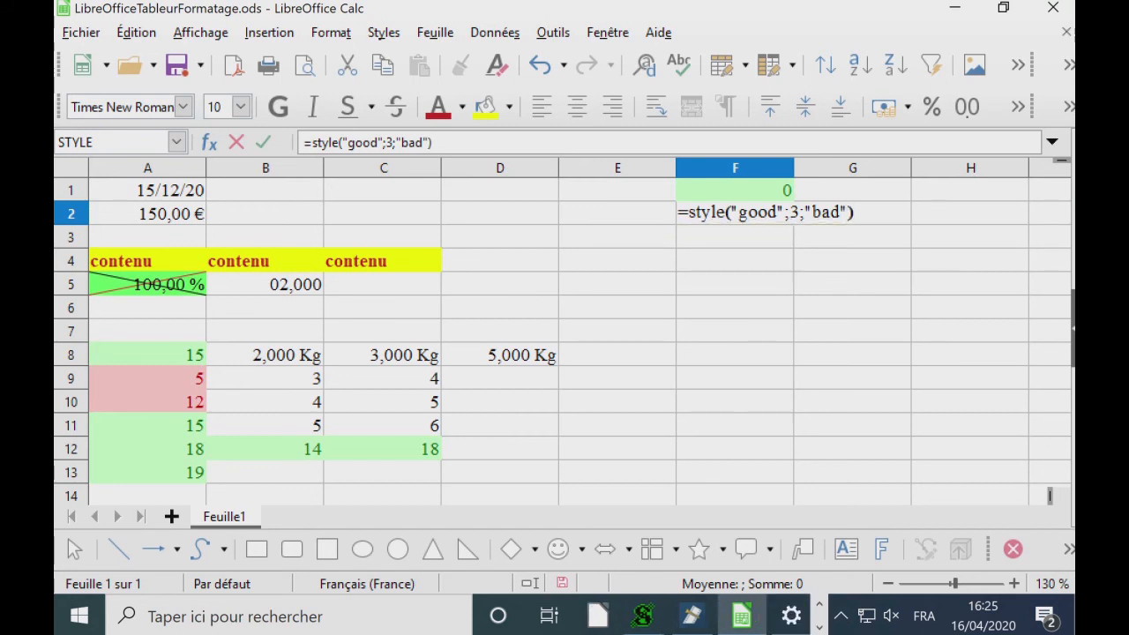
{"action": "key", "text": "Return"}
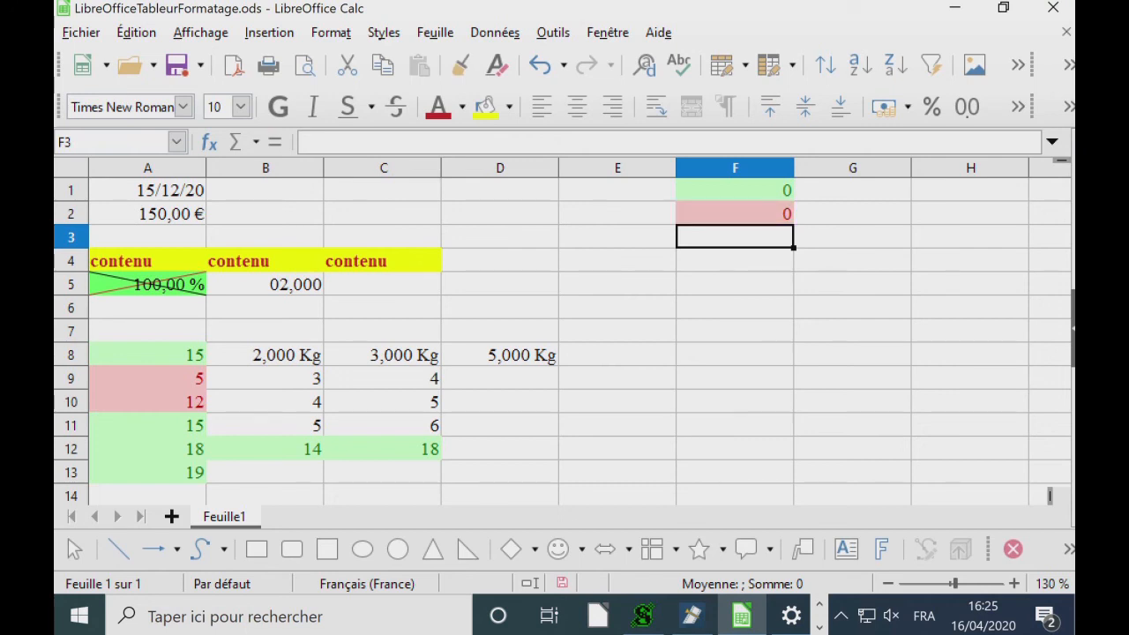
Step: Enter =style(si(E3>10;"good";"bad")) in cell F3 so its style depends on the value in E3
{"action": "type", "text": "=style(si("}
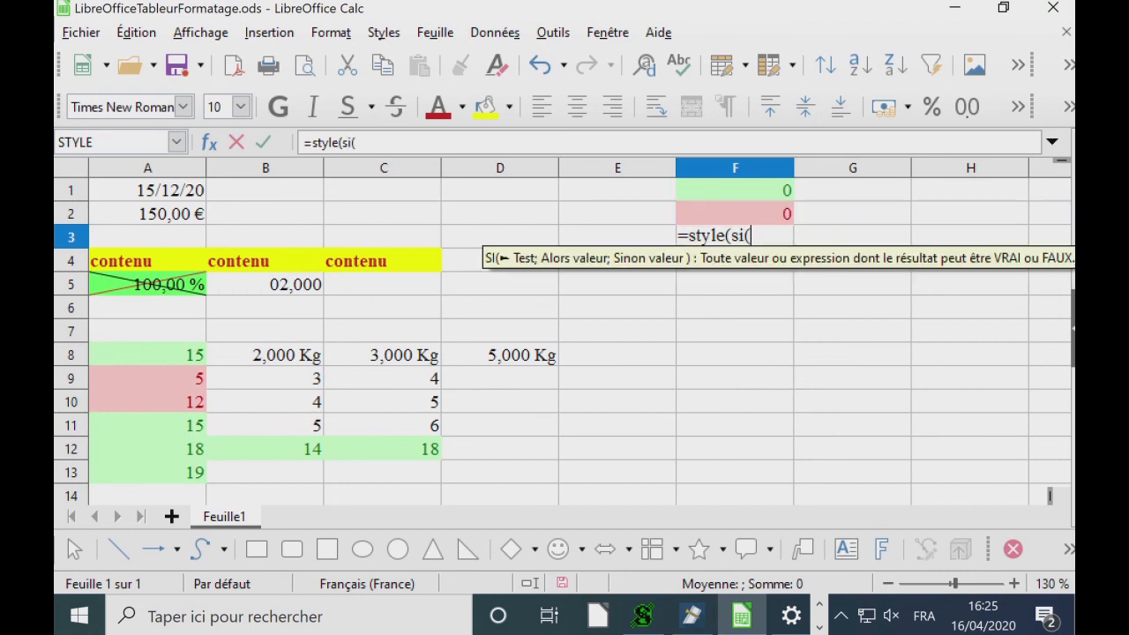
{"action": "key", "text": "Left"}
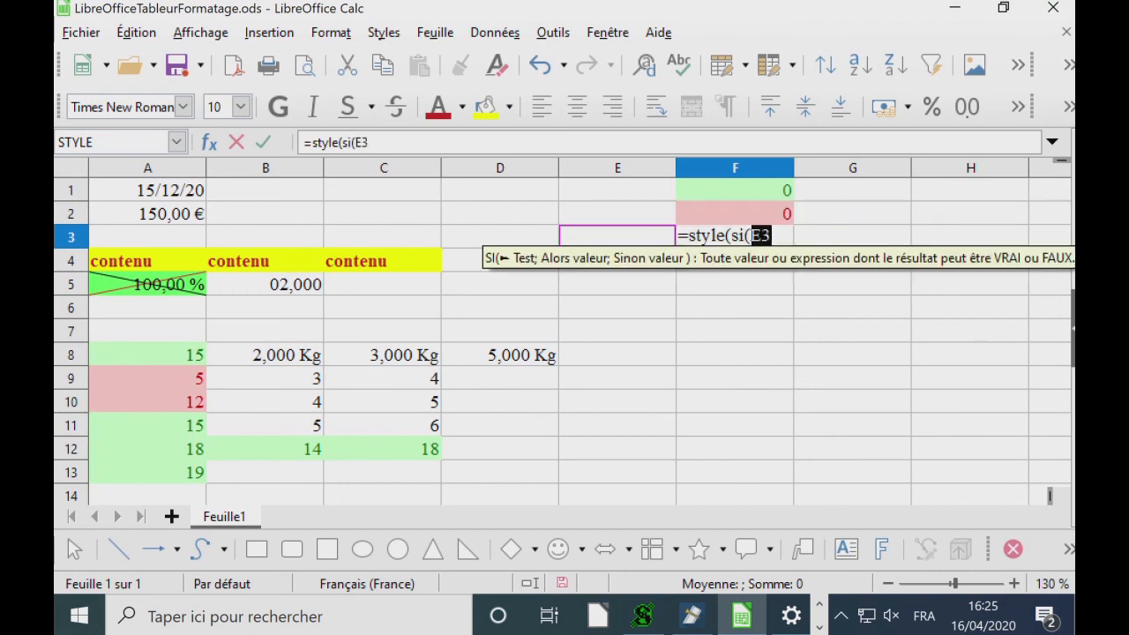
{"action": "type", "text": ">10"}
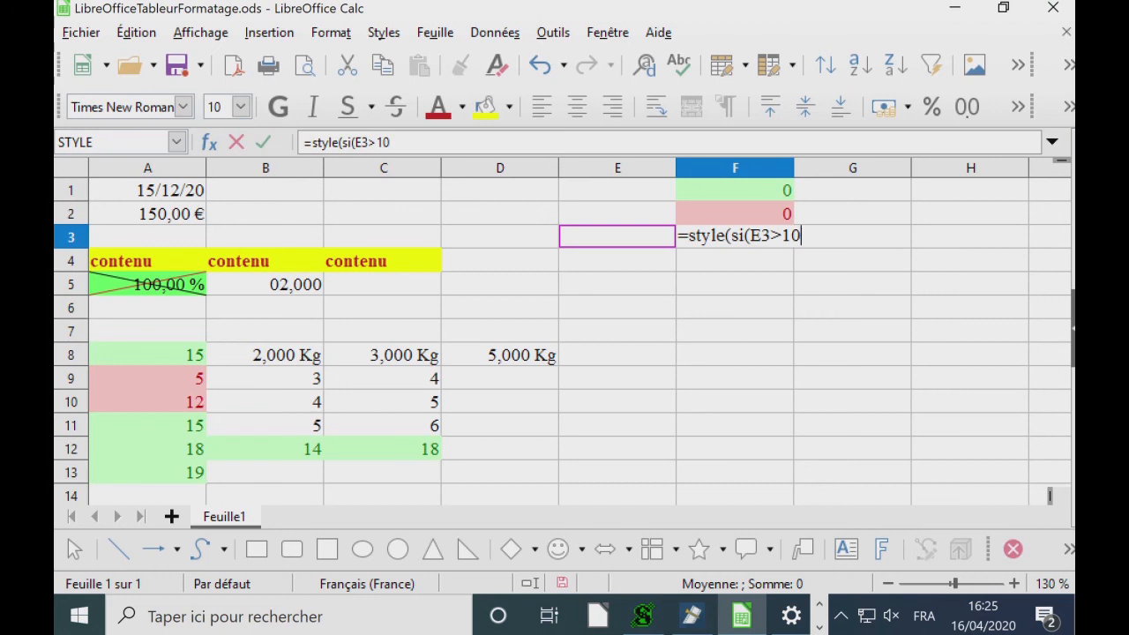
{"action": "type", "text": ";"}
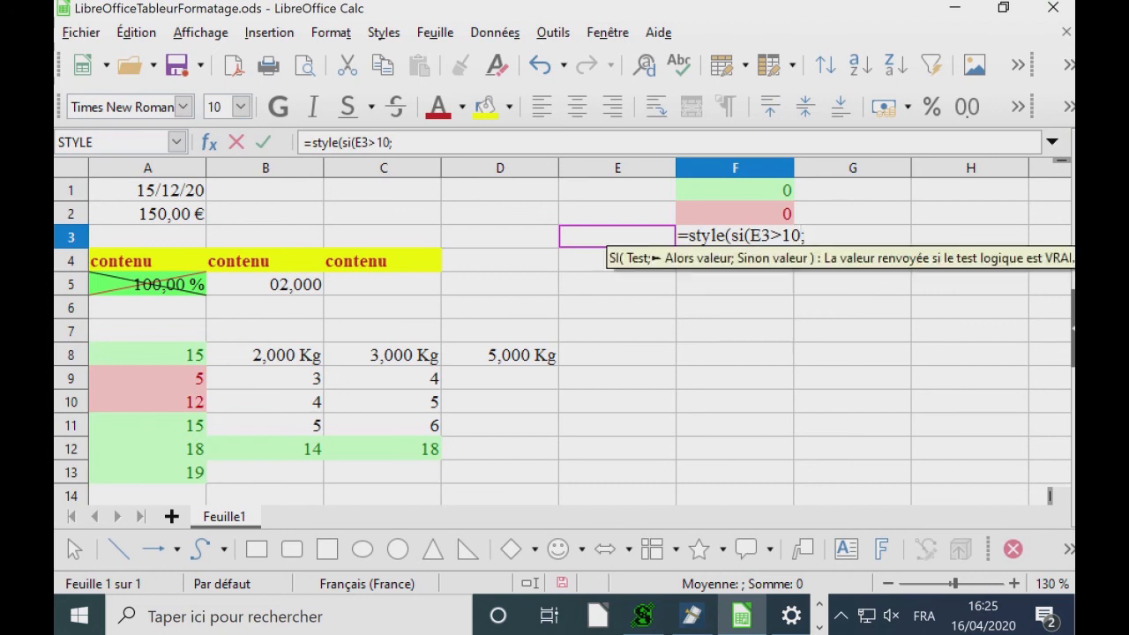
{"action": "type", "text": "\"good "}
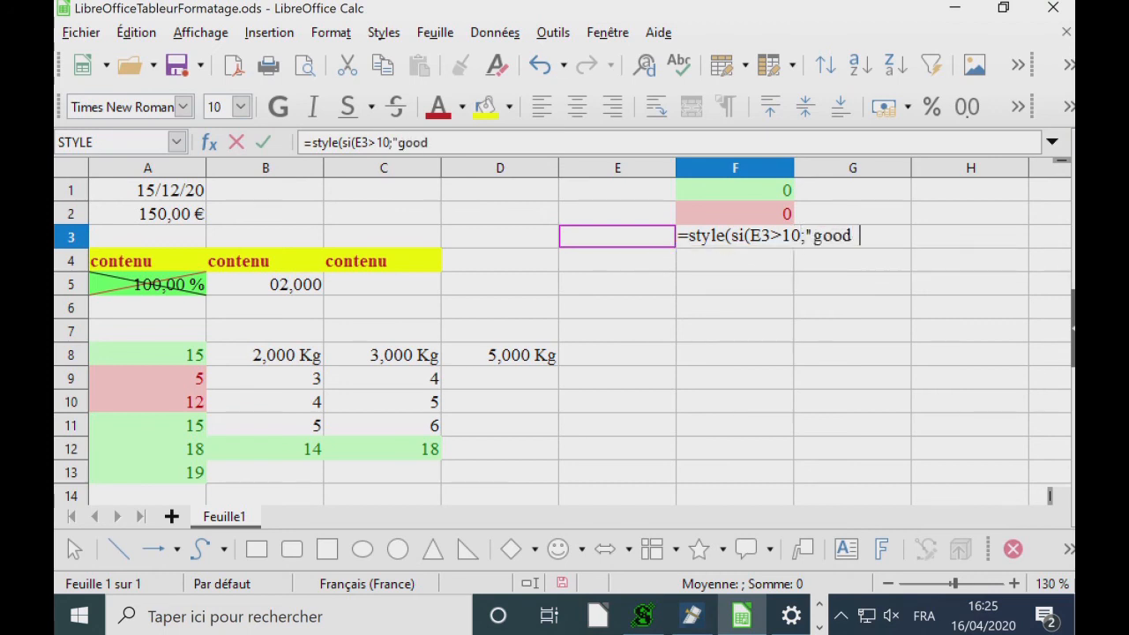
{"action": "type", "text": "\";"}
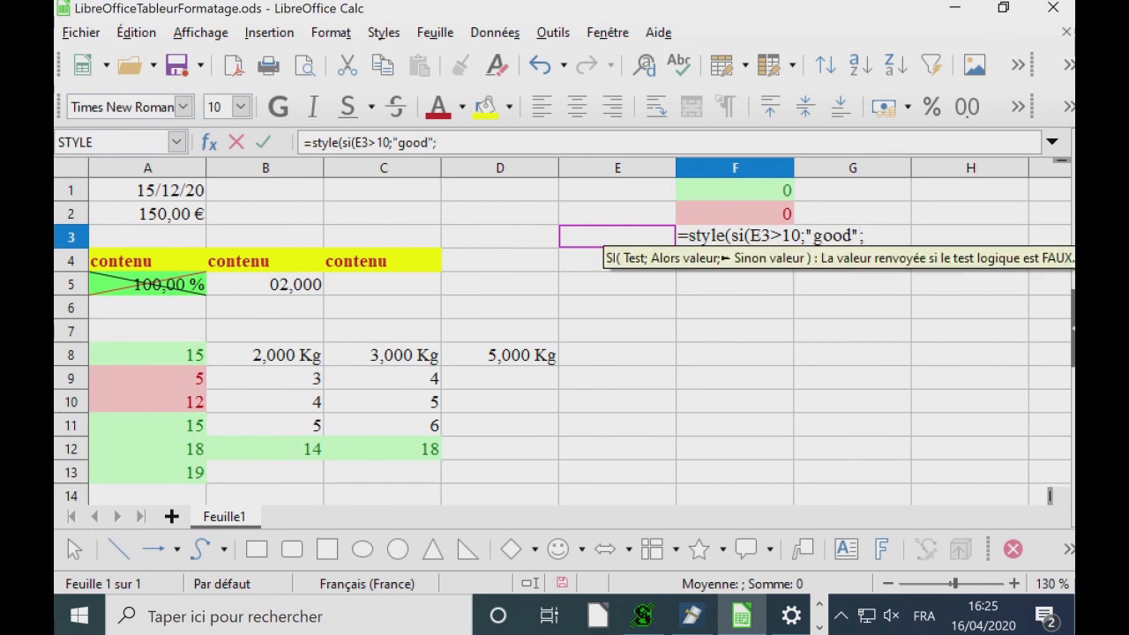
{"action": "type", "text": "\"bad\")"}
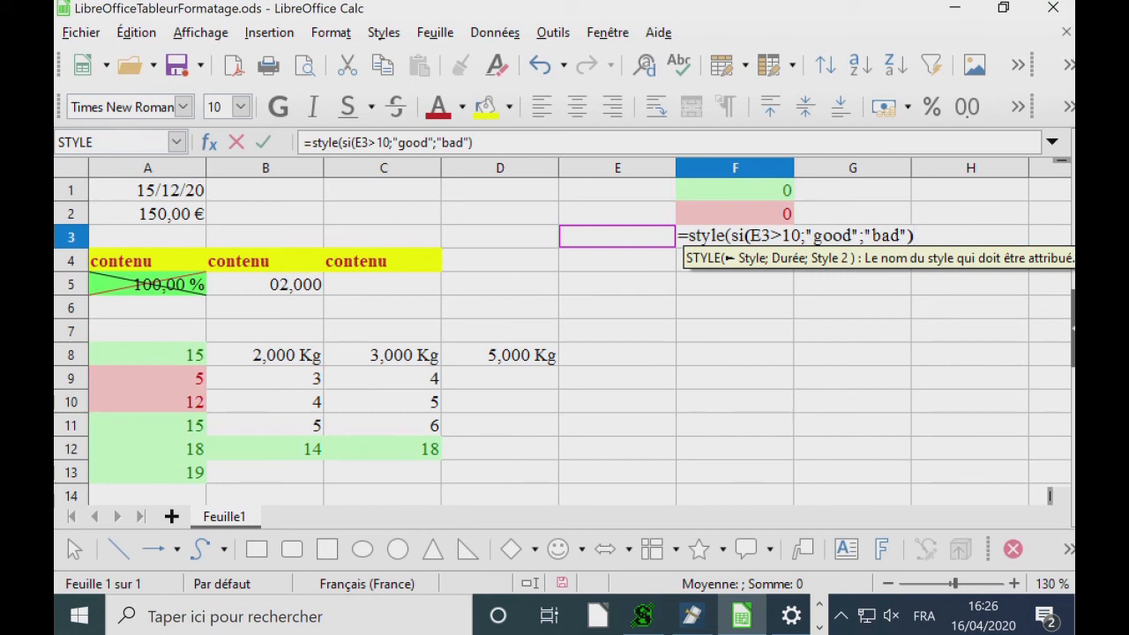
{"action": "key", "text": "Return"}
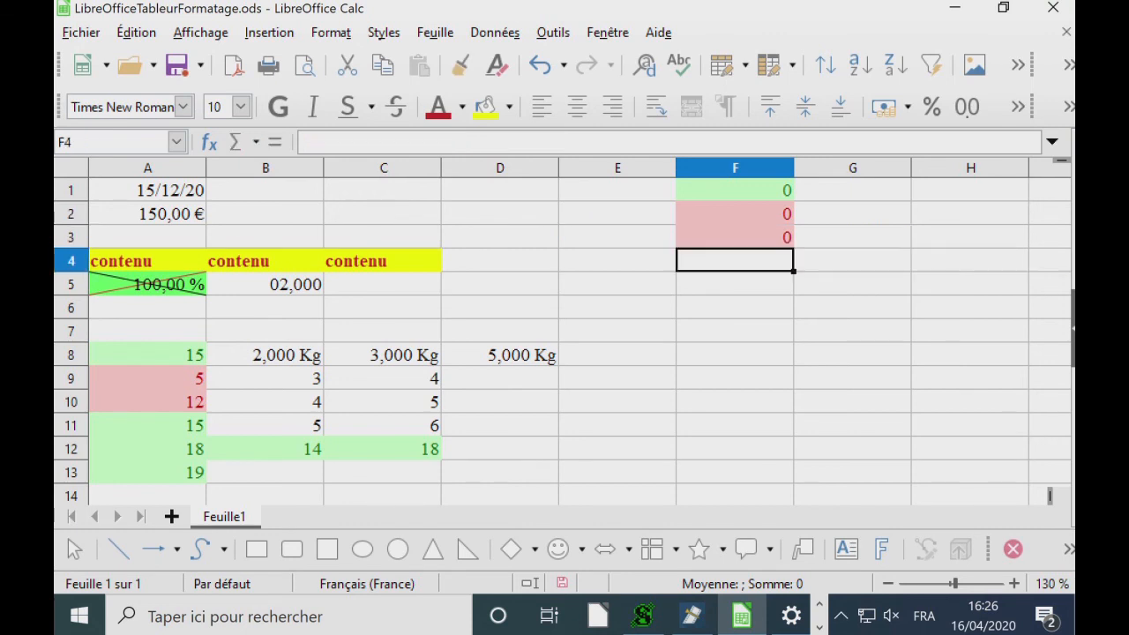
Step: Enter 15 in cell E3 to test the style formula in F3
{"action": "key", "text": "Left"}
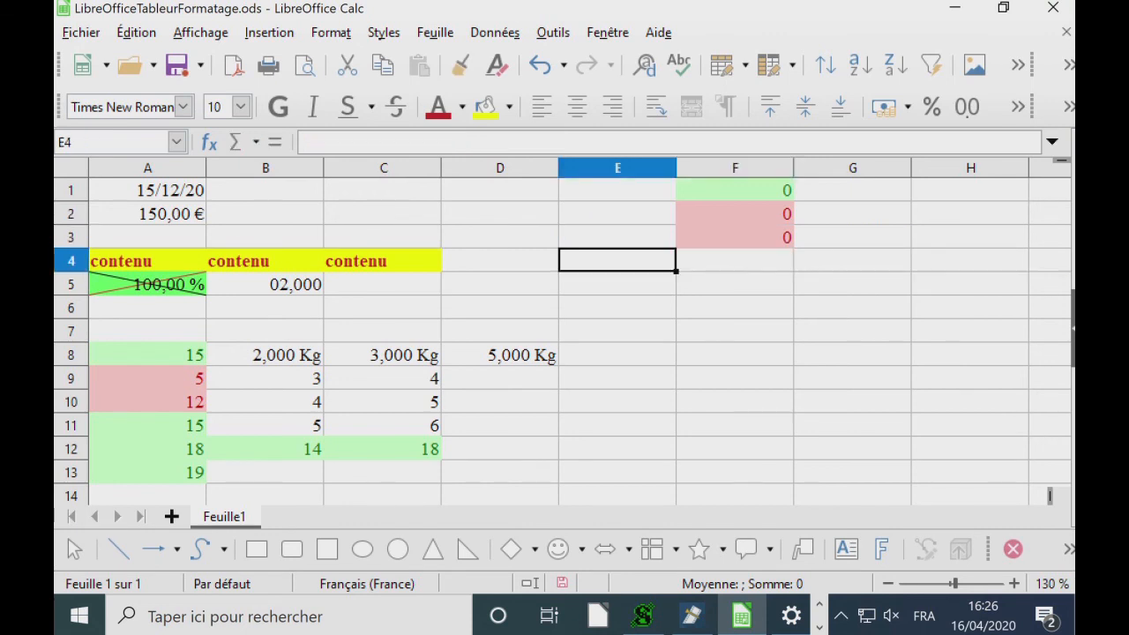
{"action": "key", "text": "Up"}
{"action": "type", "text": "15"}
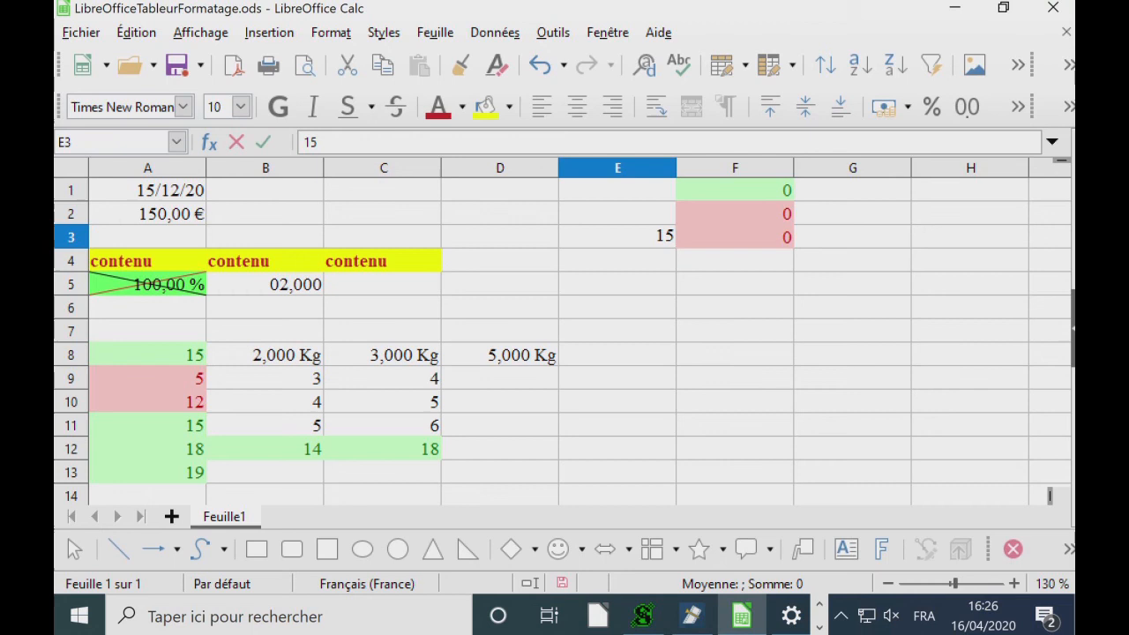
{"action": "key", "text": "Return"}
Step: Enter =si(E4>10;style("good");style("bad")) in cell F4 to choose its style from the value in E4
{"action": "key", "text": "Right"}
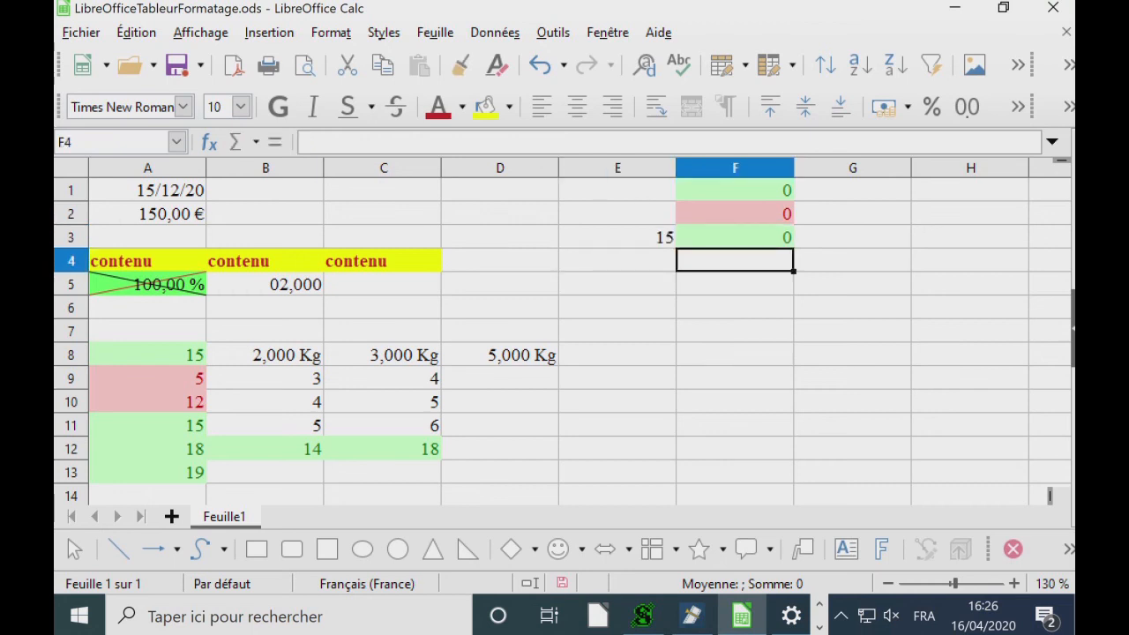
{"action": "type", "text": "=si("}
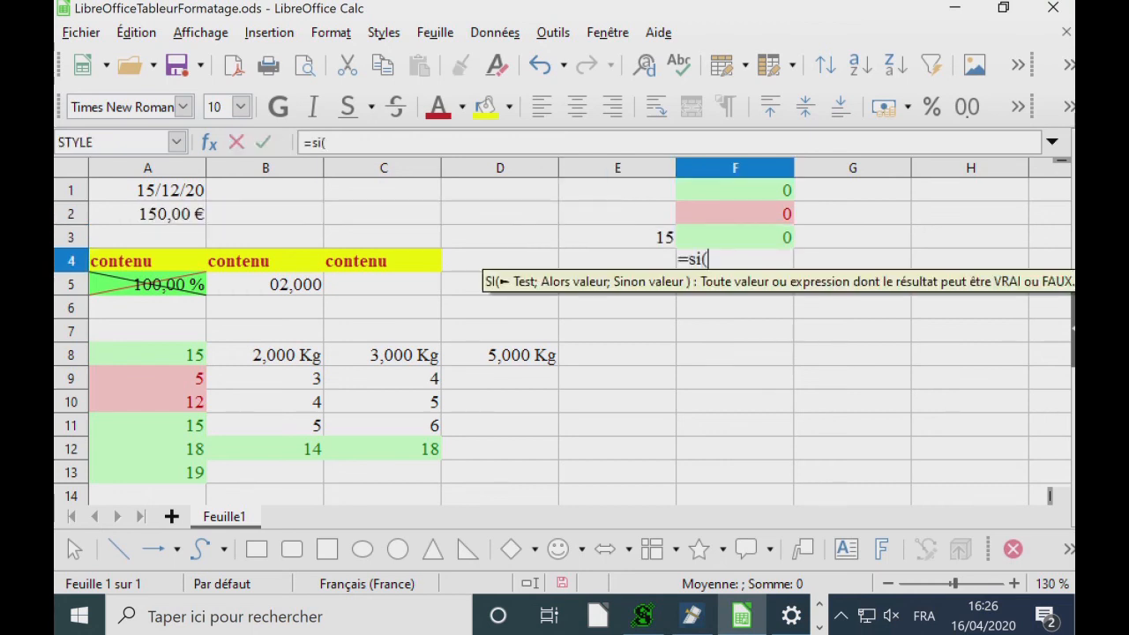
{"action": "key", "text": "Left"}
{"action": "type", "text": ">"}
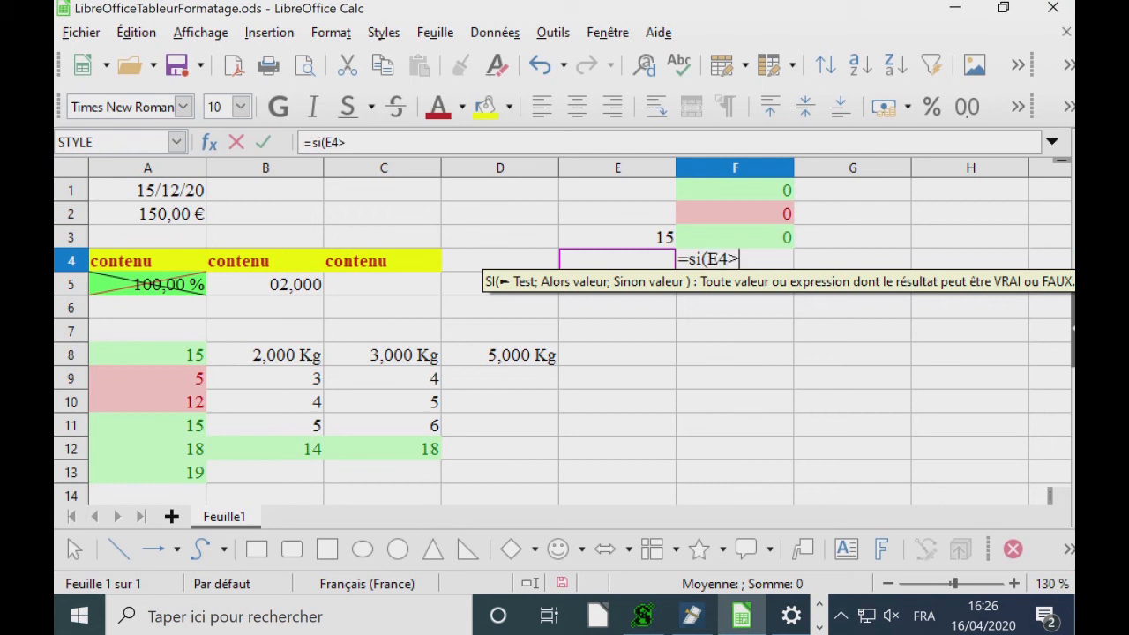
{"action": "type", "text": "10"}
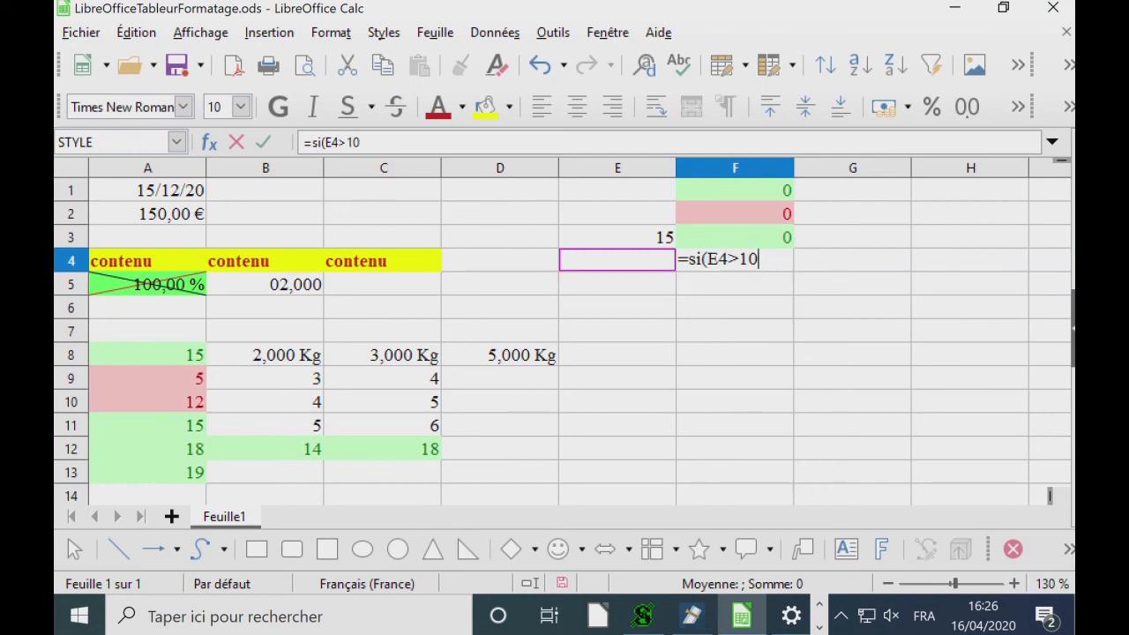
{"action": "type", "text": ";style(\"good\")"}
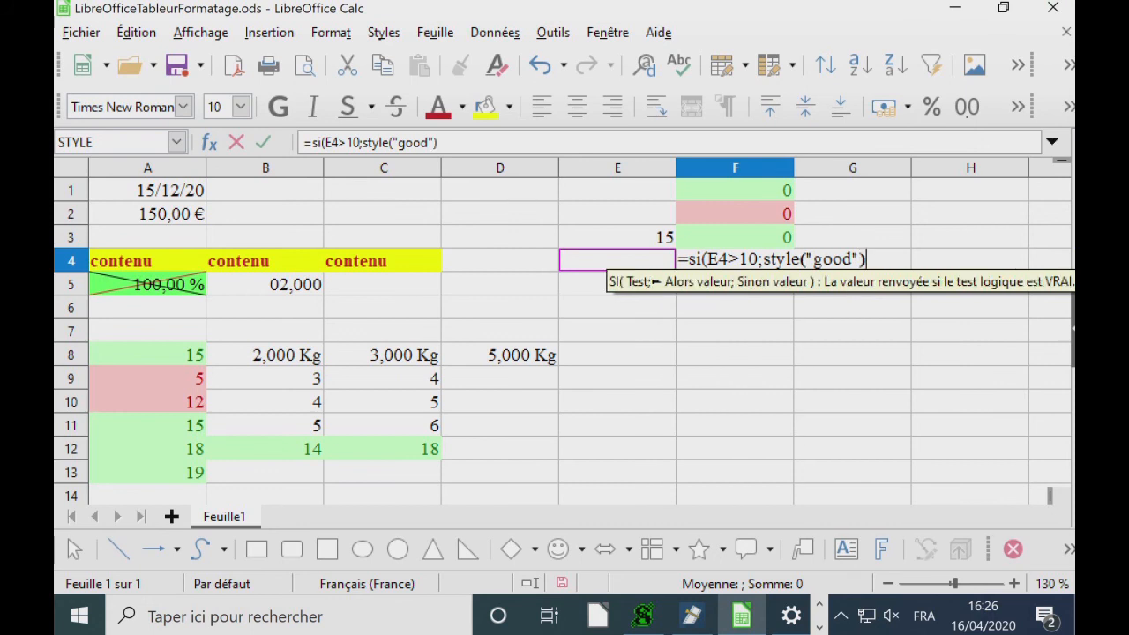
{"action": "type", "text": ";style(\"bad\")"}
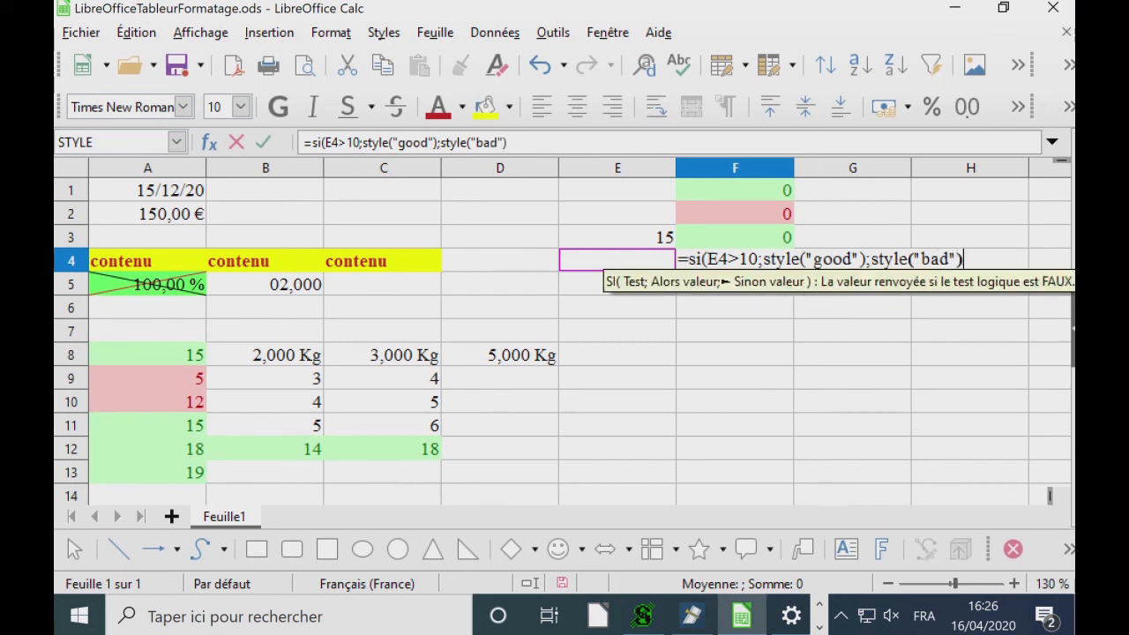
{"action": "type", "text": ")"}
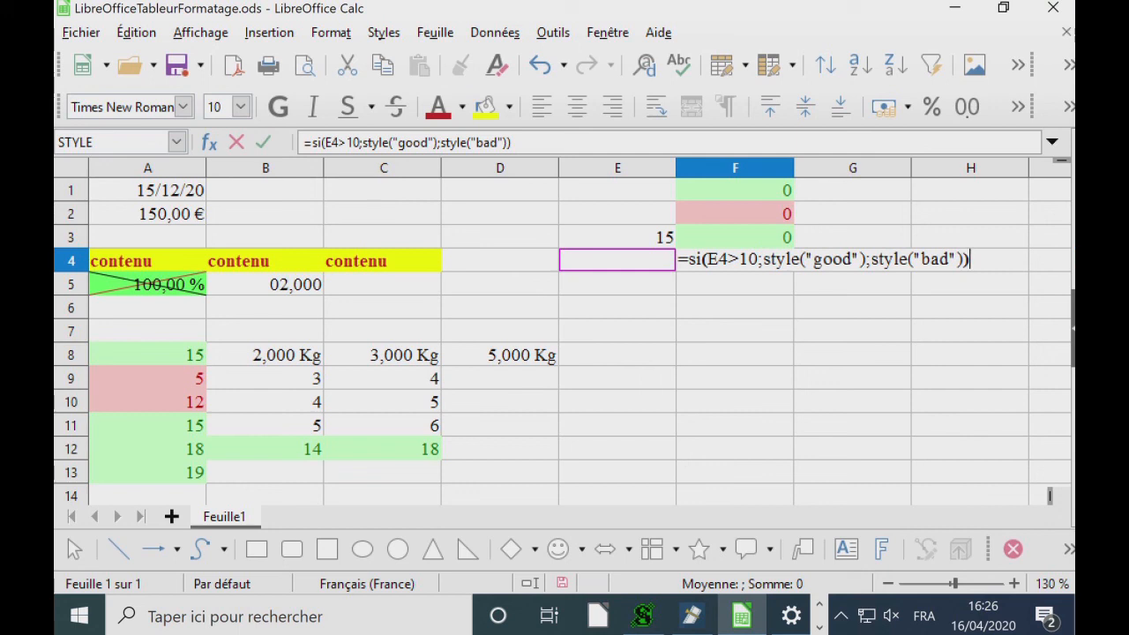
{"action": "key", "text": "Return"}
Step: Enter 16 in cell E4 to test the conditional style formula in F4
{"action": "key", "text": "Up"}
{"action": "key", "text": "Left"}
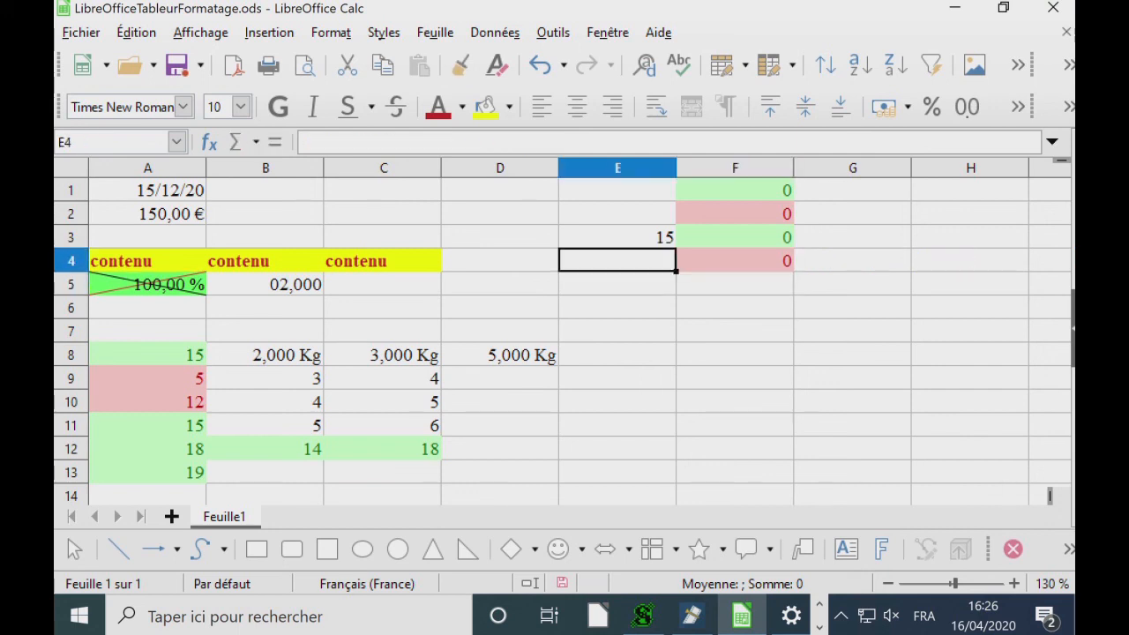
{"action": "type", "text": "16"}
{"action": "key", "text": "Return"}
Step: Enter =E5+si(actuelle()>10;style("good");style("bad")) in cell F5 to show E5's value with a style based on it
{"action": "key", "text": "Right"}
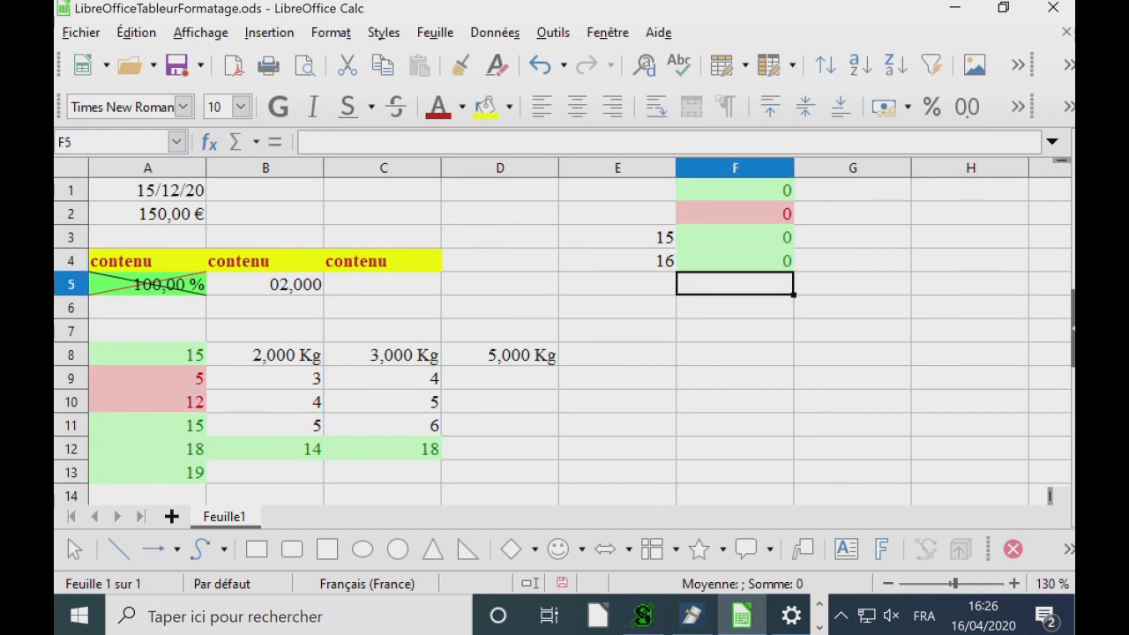
{"action": "type", "text": "="}
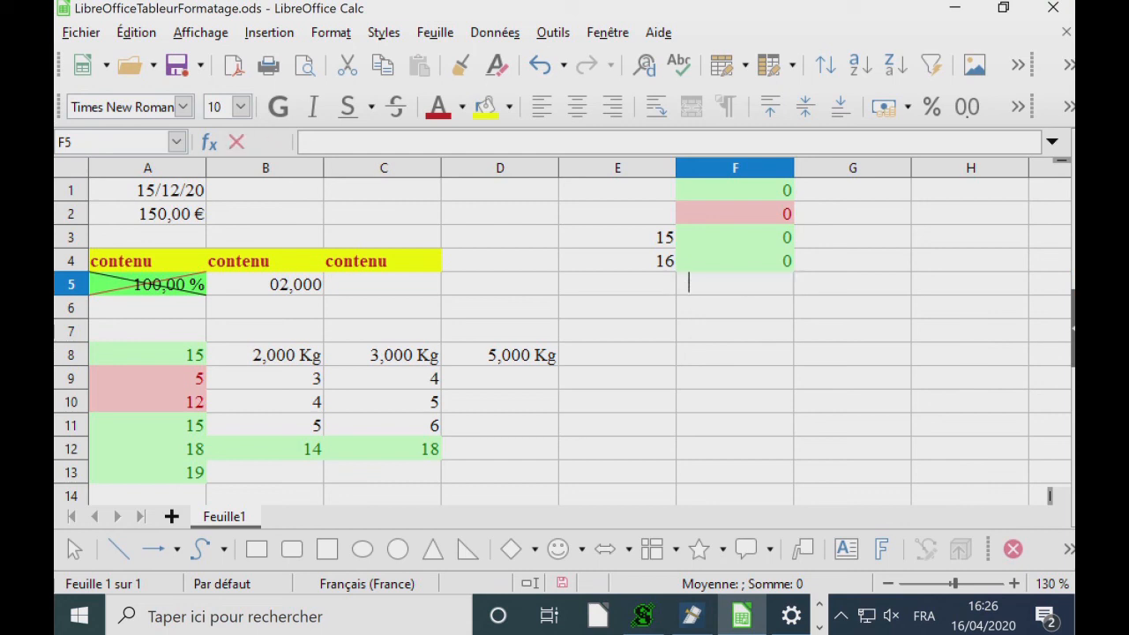
{"action": "key", "text": "Left"}
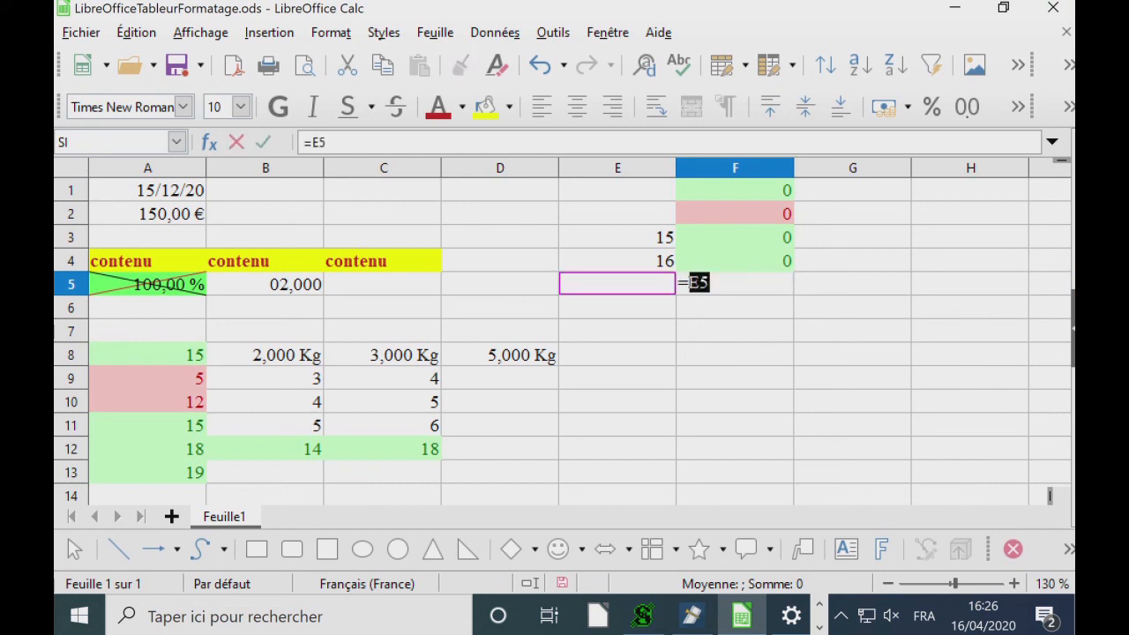
{"action": "type", "text": "+si(ac"}
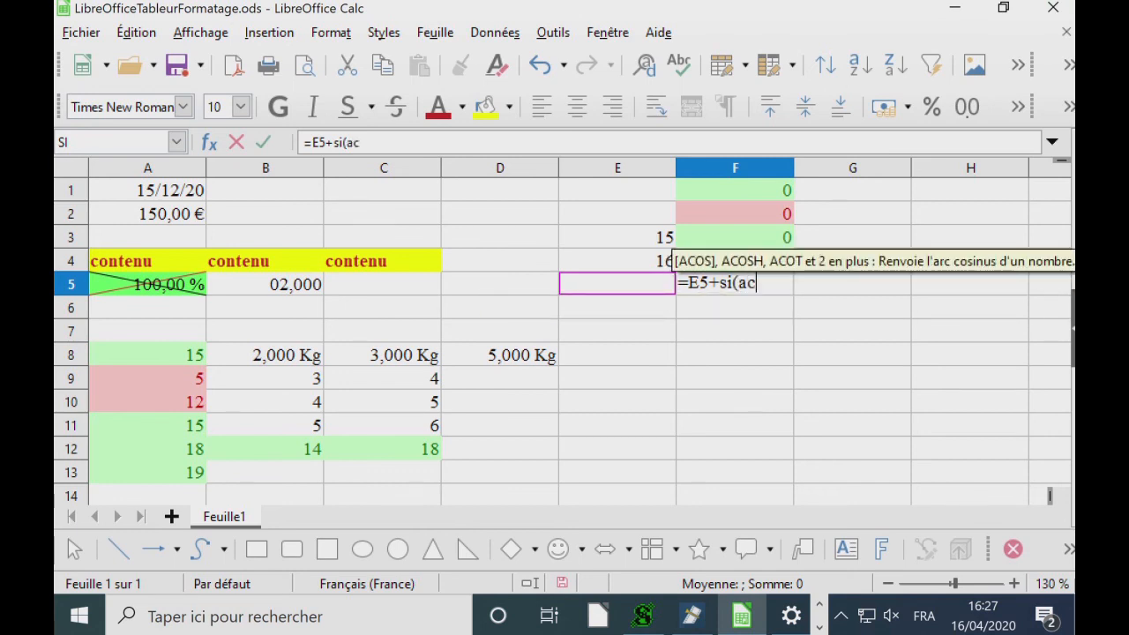
{"action": "type", "text": "tuelle()"}
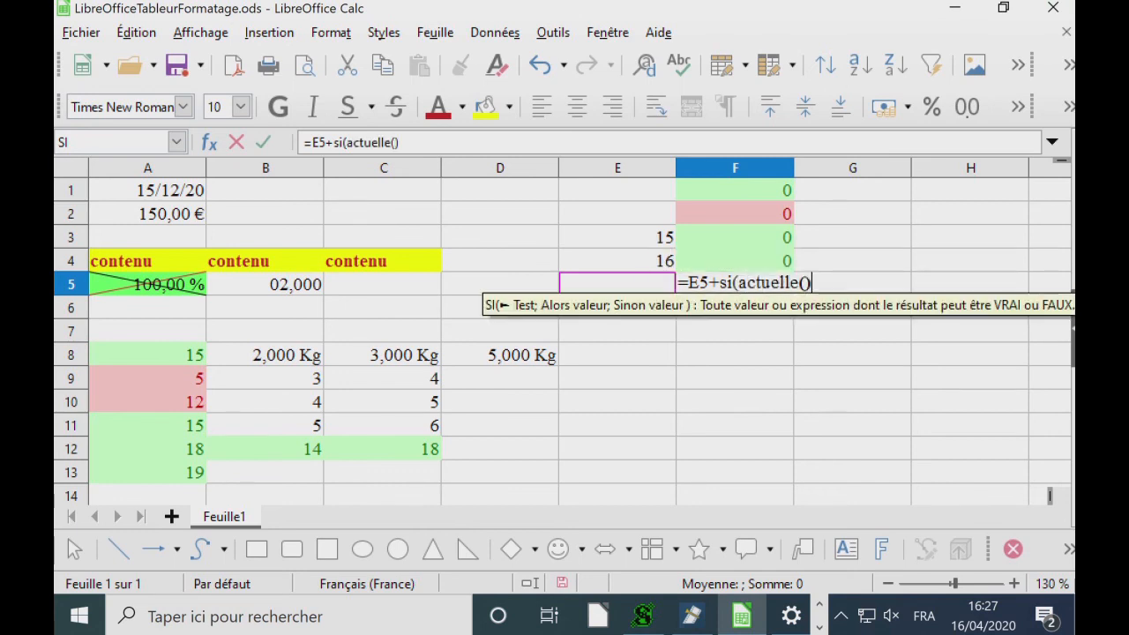
{"action": "key", "text": "BackSpace"}
{"action": "type", "text": ">"}
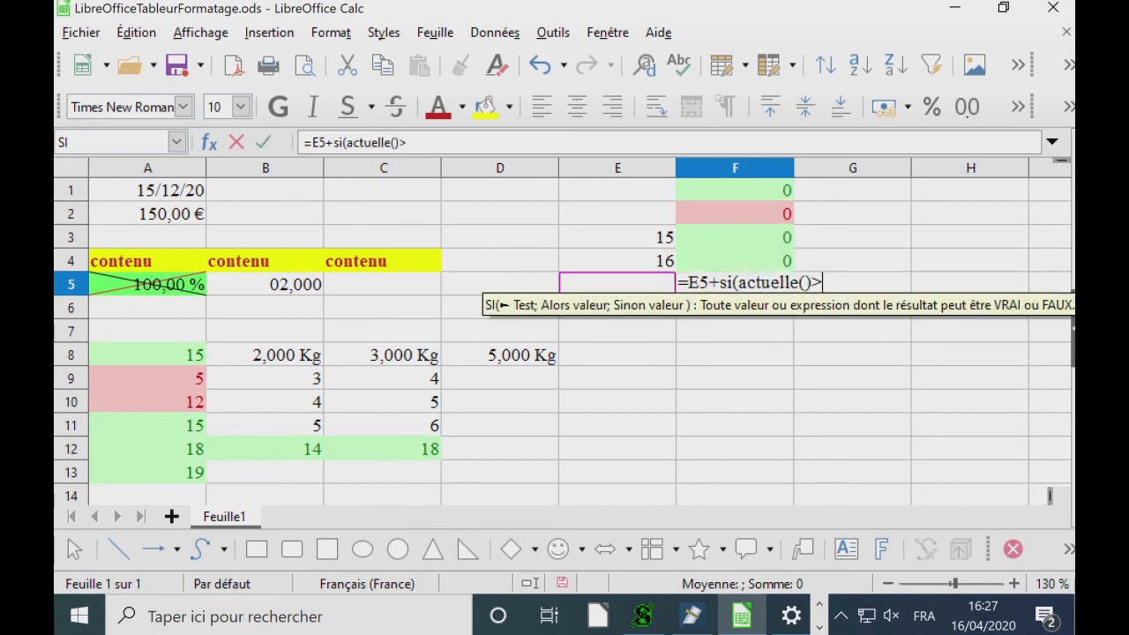
{"action": "type", "text": "10;style"}
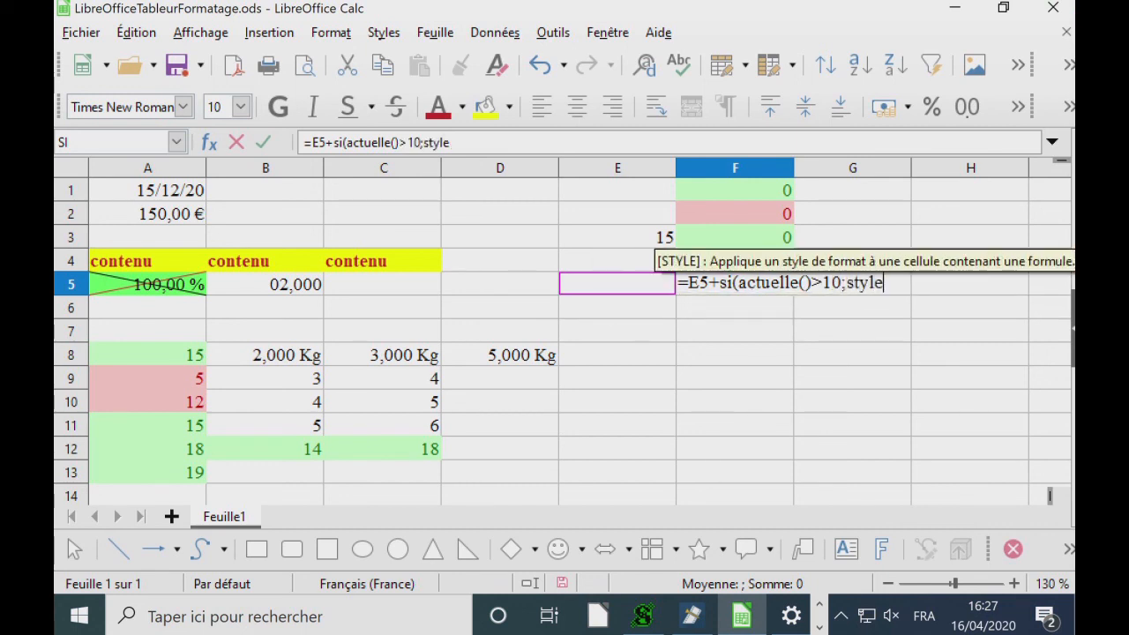
{"action": "type", "text": "(\"good\""}
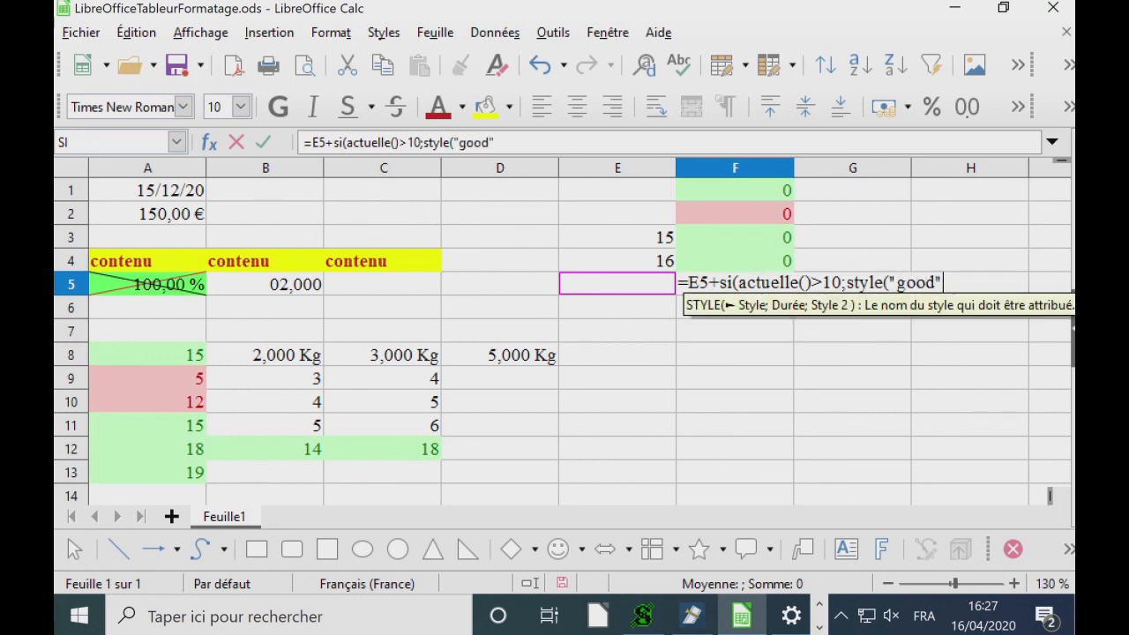
{"action": "type", "text": ")"}
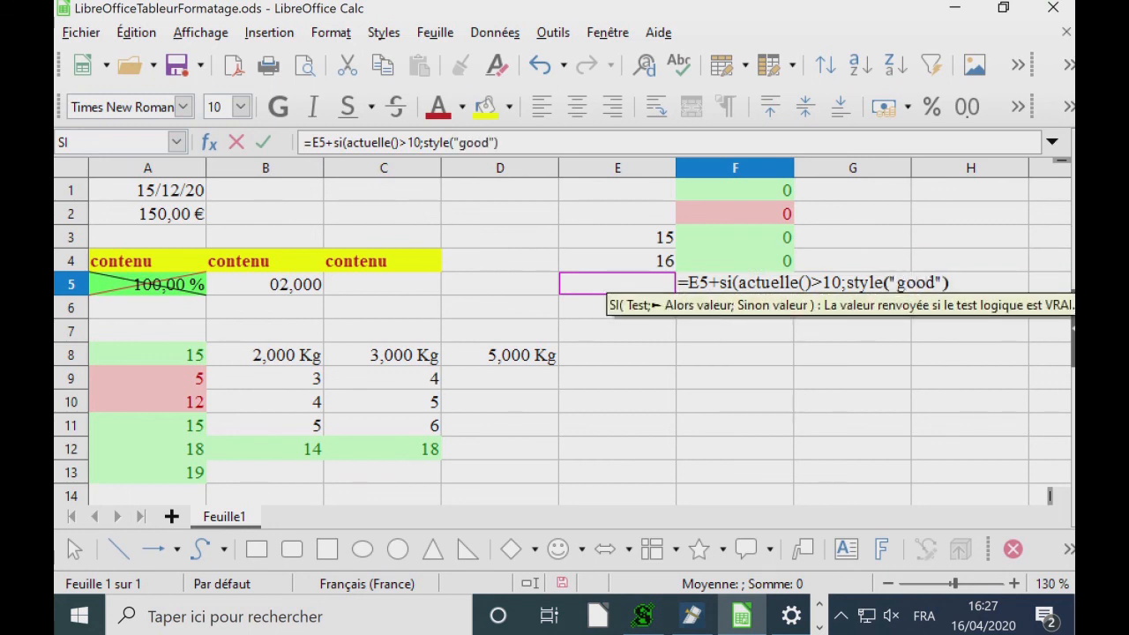
{"action": "type", "text": ";style(\""}
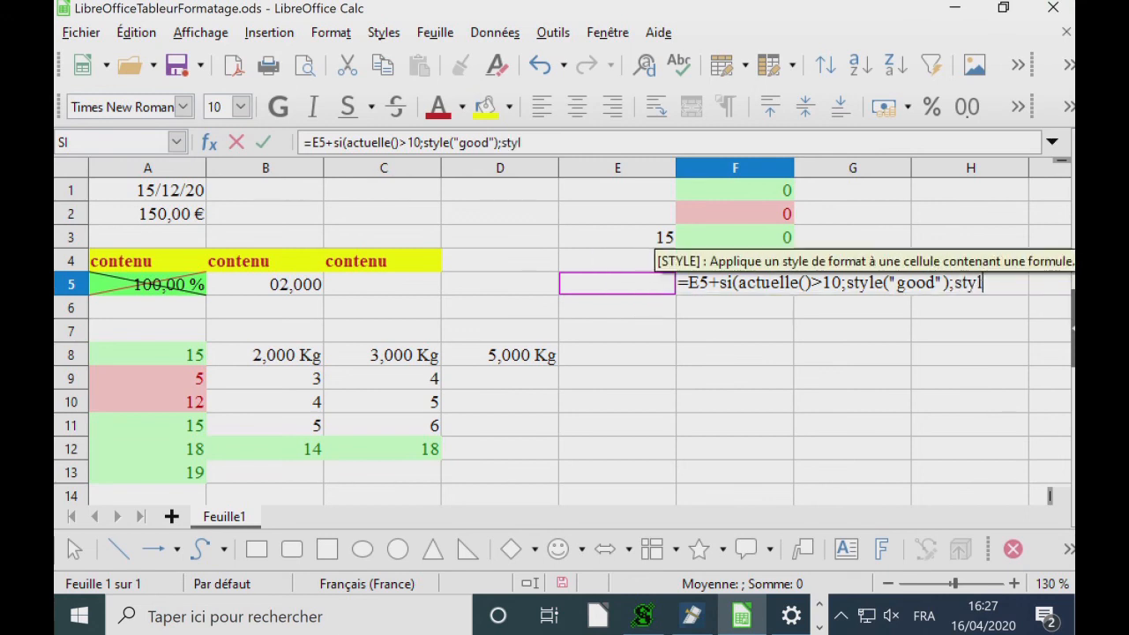
{"action": "type", "text": "bad\")"}
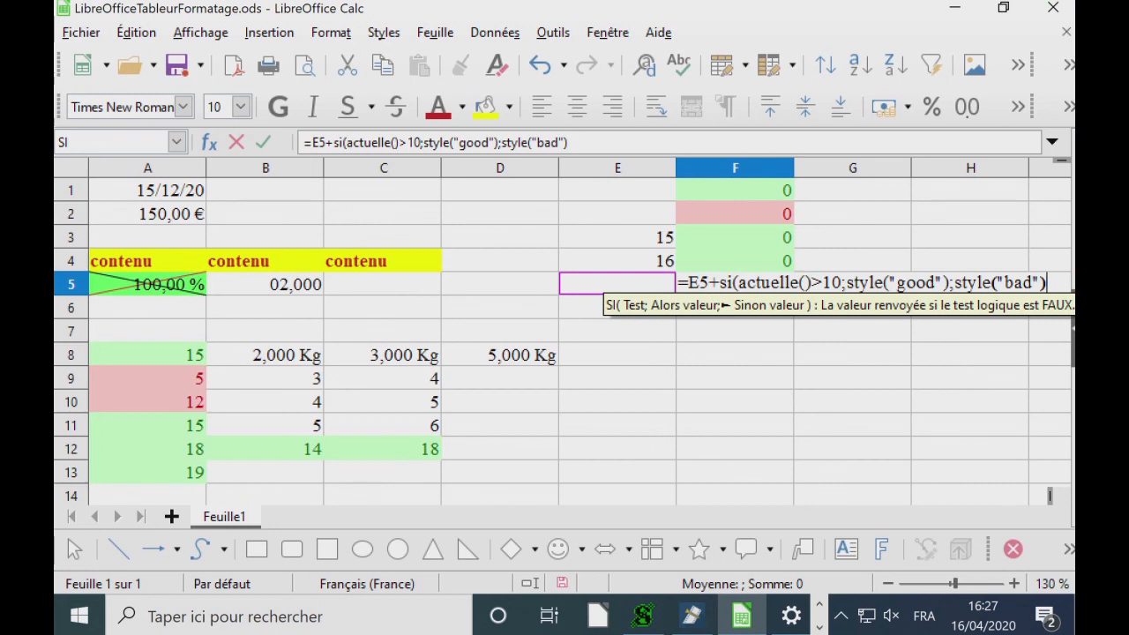
{"action": "type", "text": ")"}
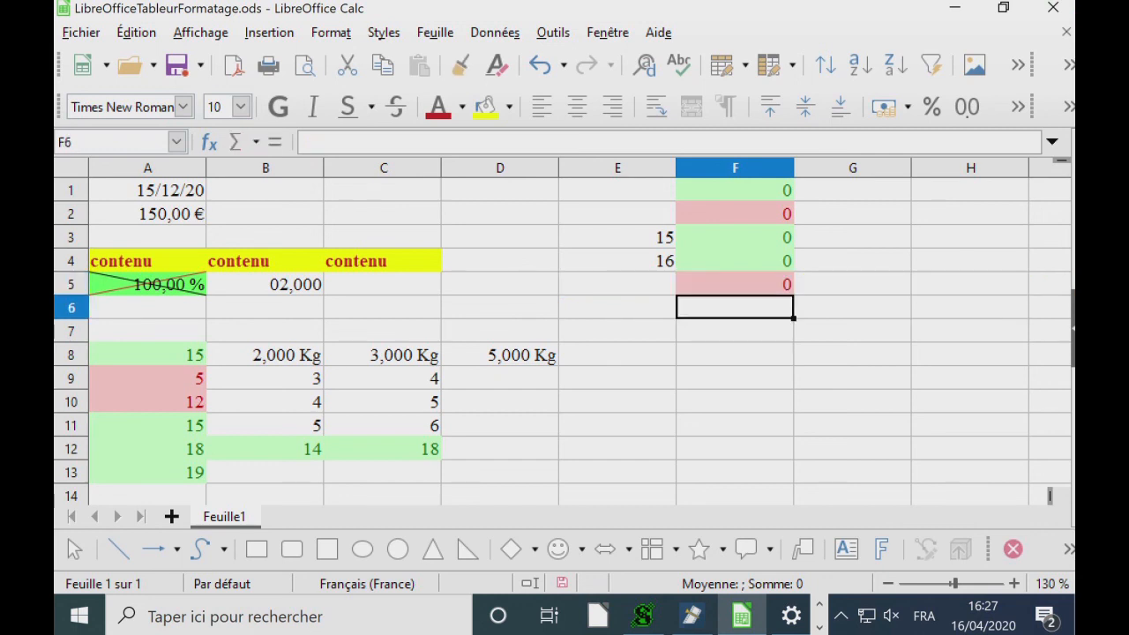
Step: Enter 14 in cell E5 and replace it with 5 to test both outcomes of the style formula in F5
{"action": "key", "text": "Up"}
{"action": "key", "text": "Left"}
{"action": "type", "text": "14"}
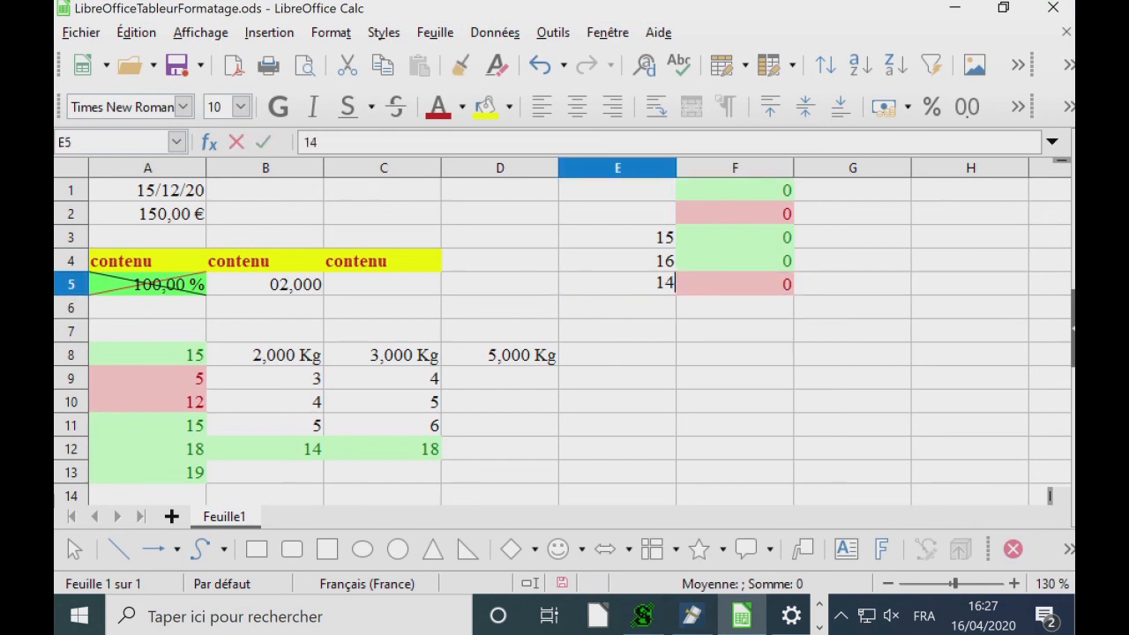
{"action": "key", "text": "Return"}
{"action": "key", "text": "Up"}
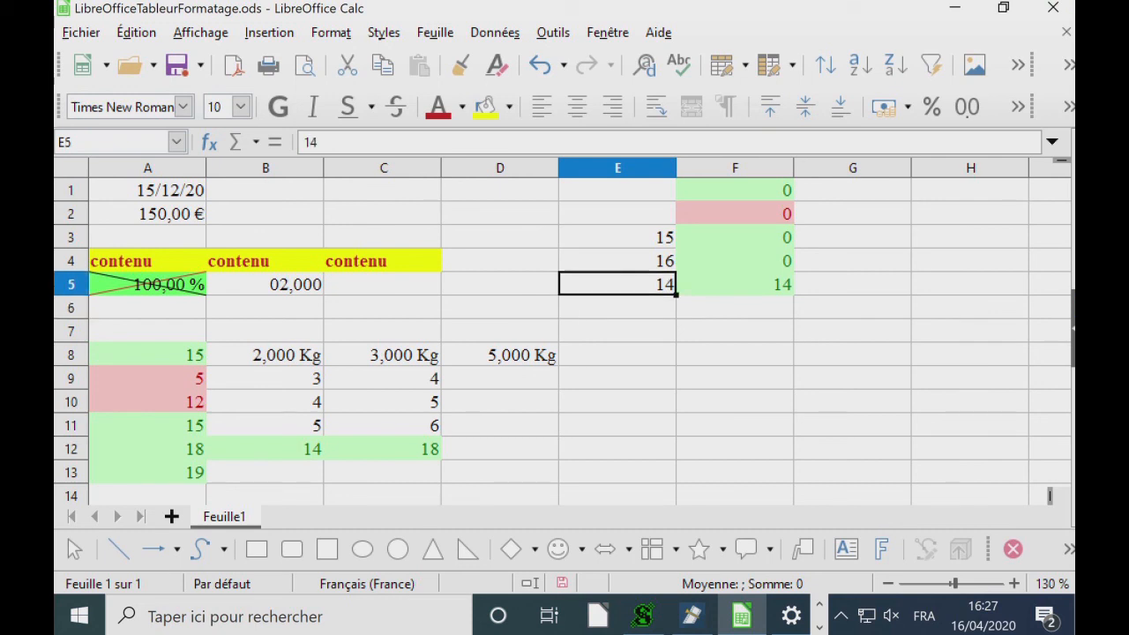
{"action": "type", "text": "5"}
{"action": "key", "text": "Return"}
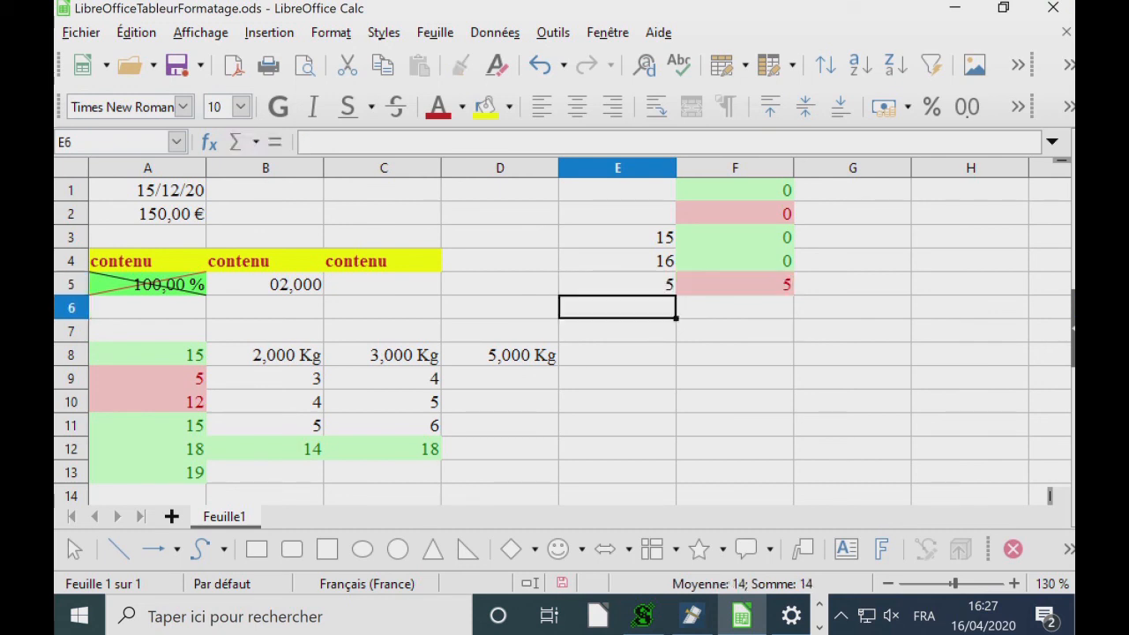
Step: Enter ="texte"&style("good") in cell F6 to combine text with the good style
{"action": "key", "text": "Right"}
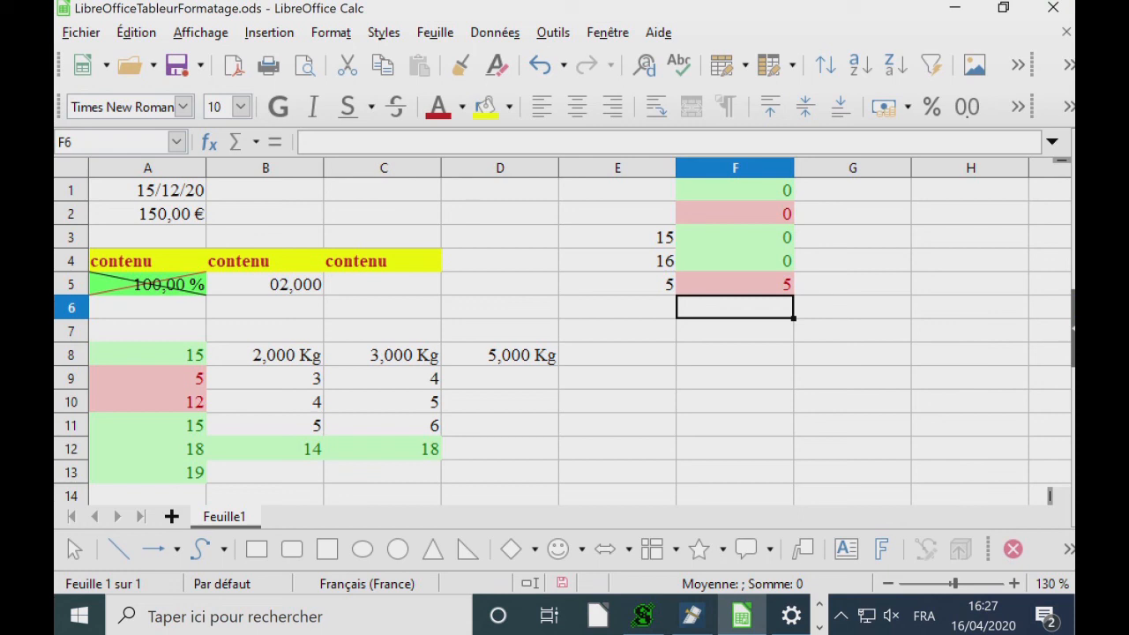
{"action": "type", "text": "=\"t"}
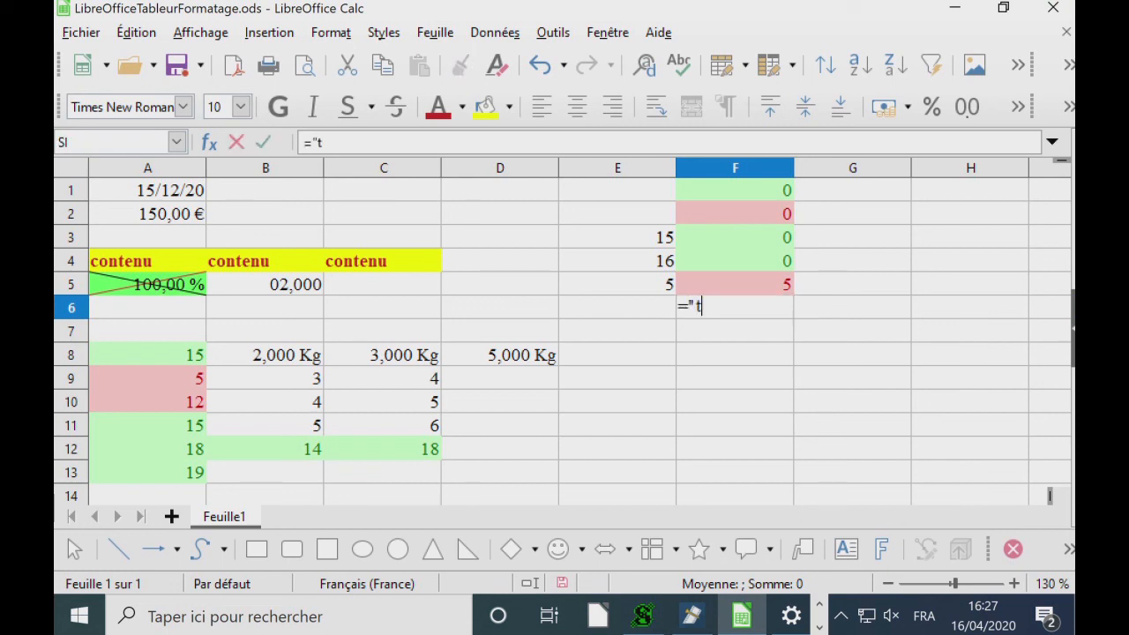
{"action": "type", "text": "exte\"&style"}
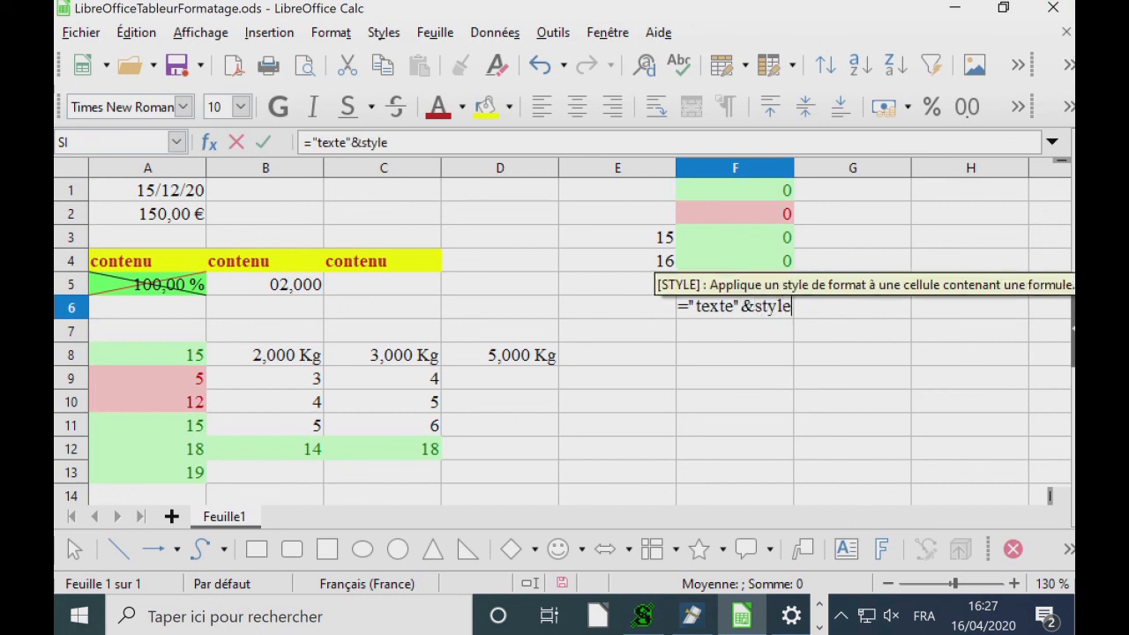
{"action": "type", "text": "(\"good\""}
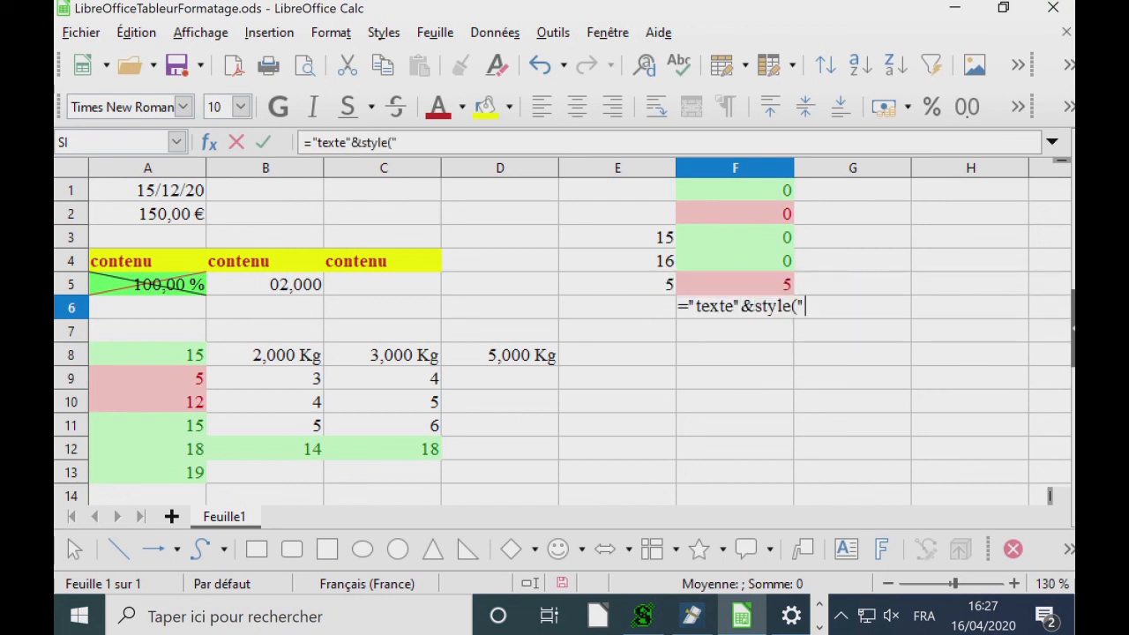
{"action": "type", "text": ")"}
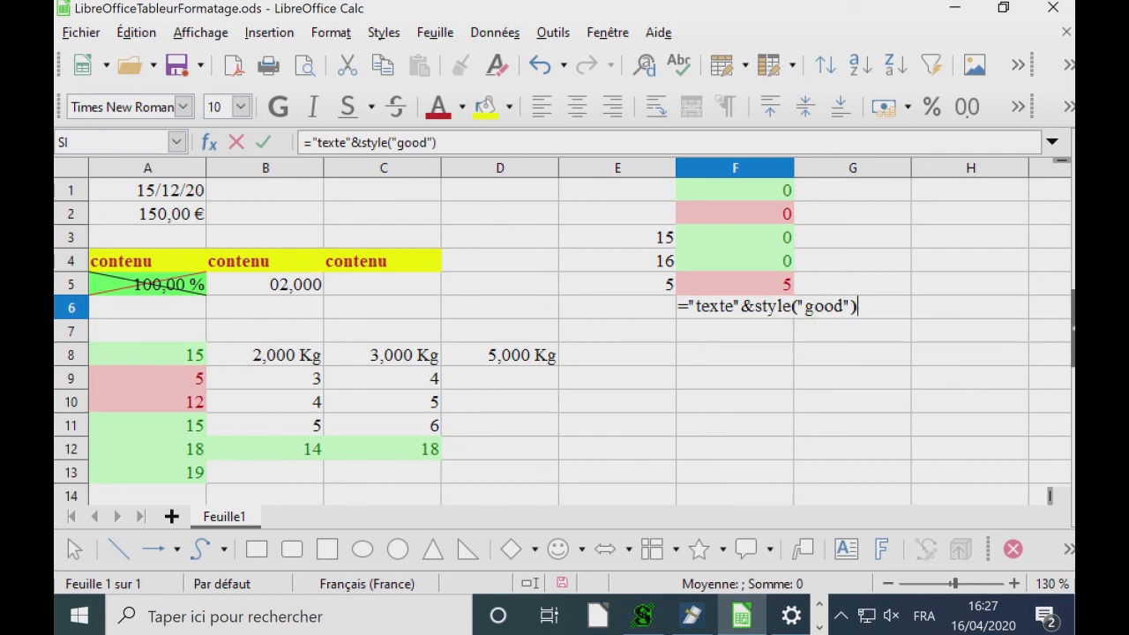
{"action": "key", "text": "Return"}
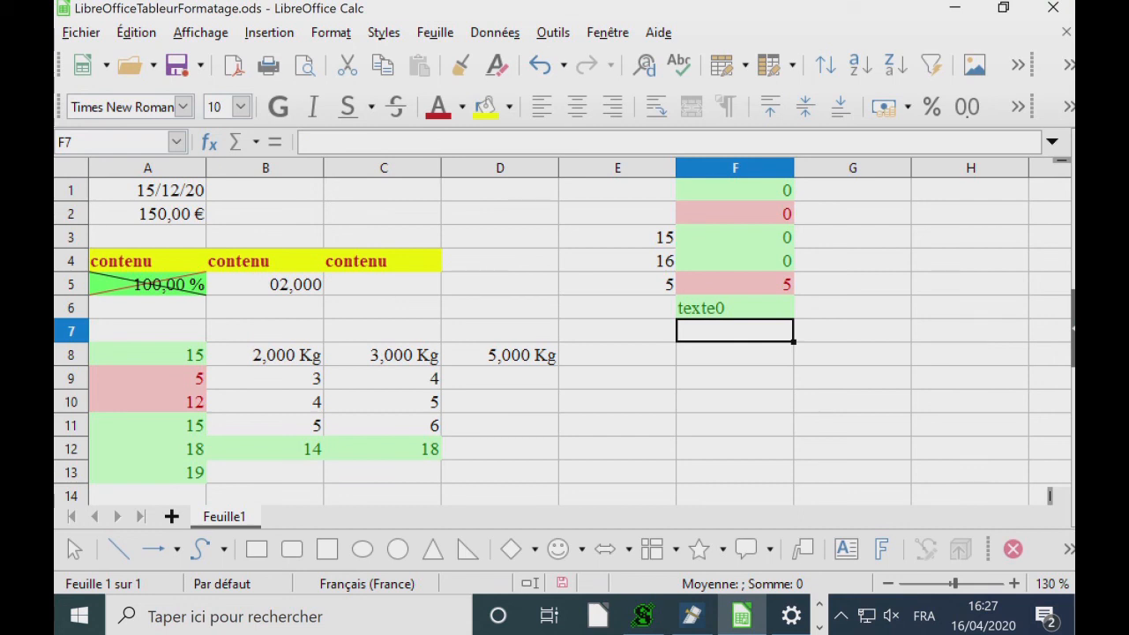
Step: Enter ="texte"&T(style("good")) in cell F7 to apply the good style to the text without appending STYLE's numeric result
{"action": "type", "text": "=\"te"}
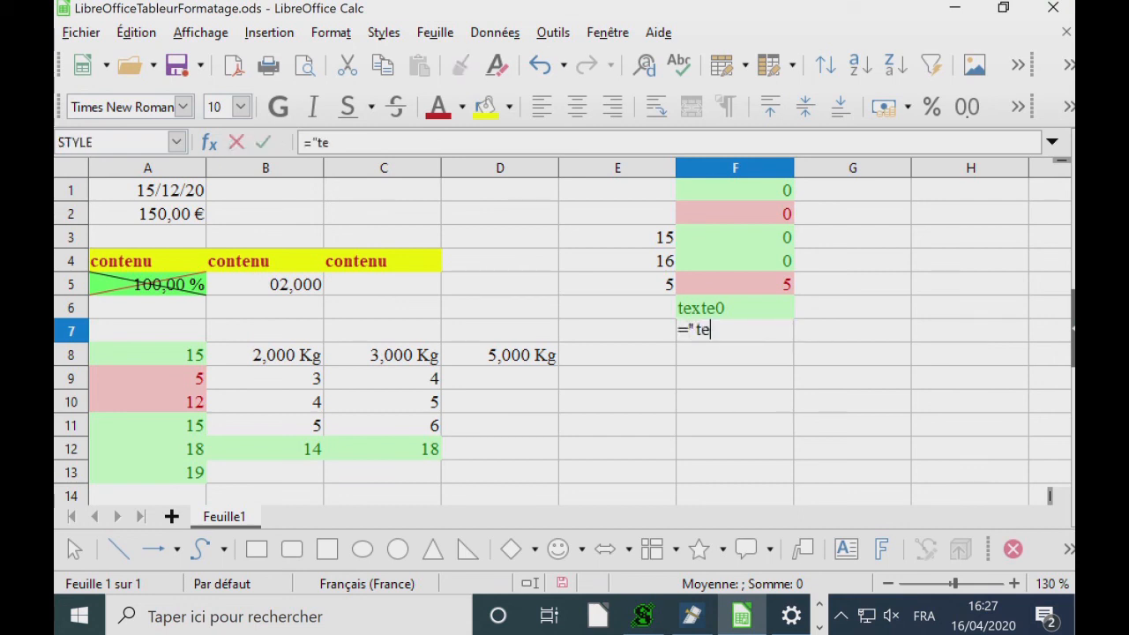
{"action": "type", "text": "xte\"&T(st"}
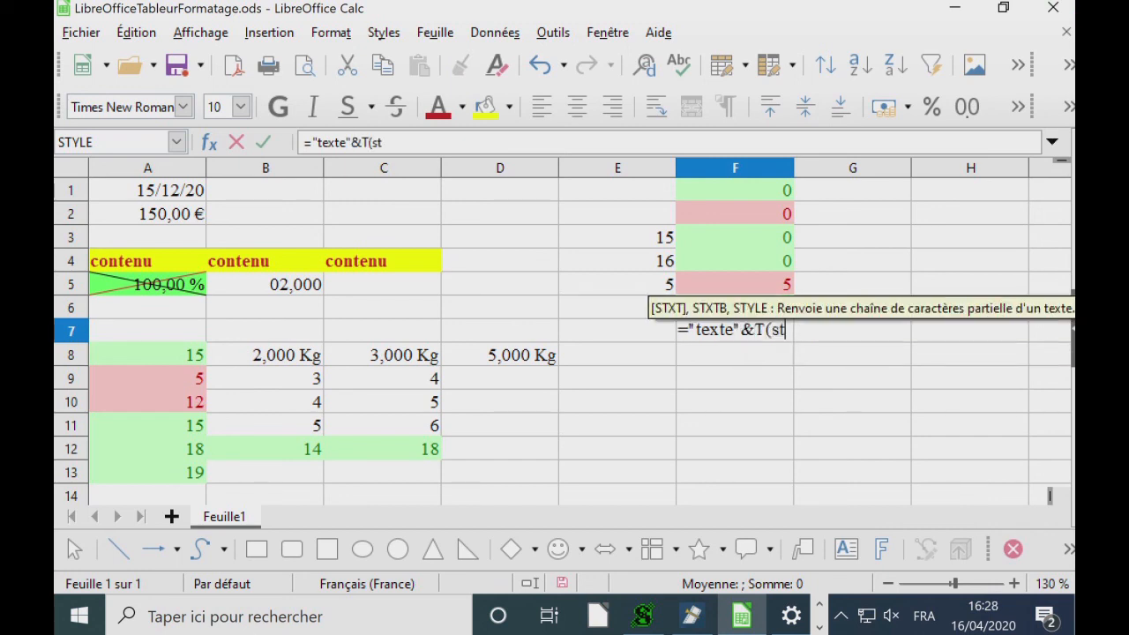
{"action": "type", "text": "yle(\"go"}
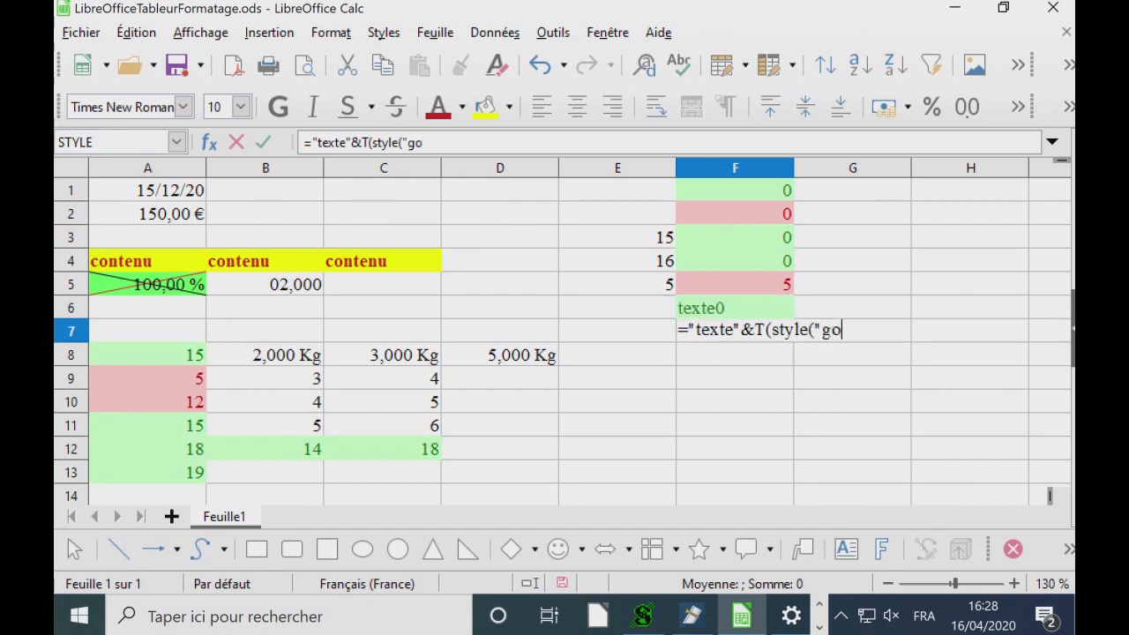
{"action": "type", "text": "od\")"}
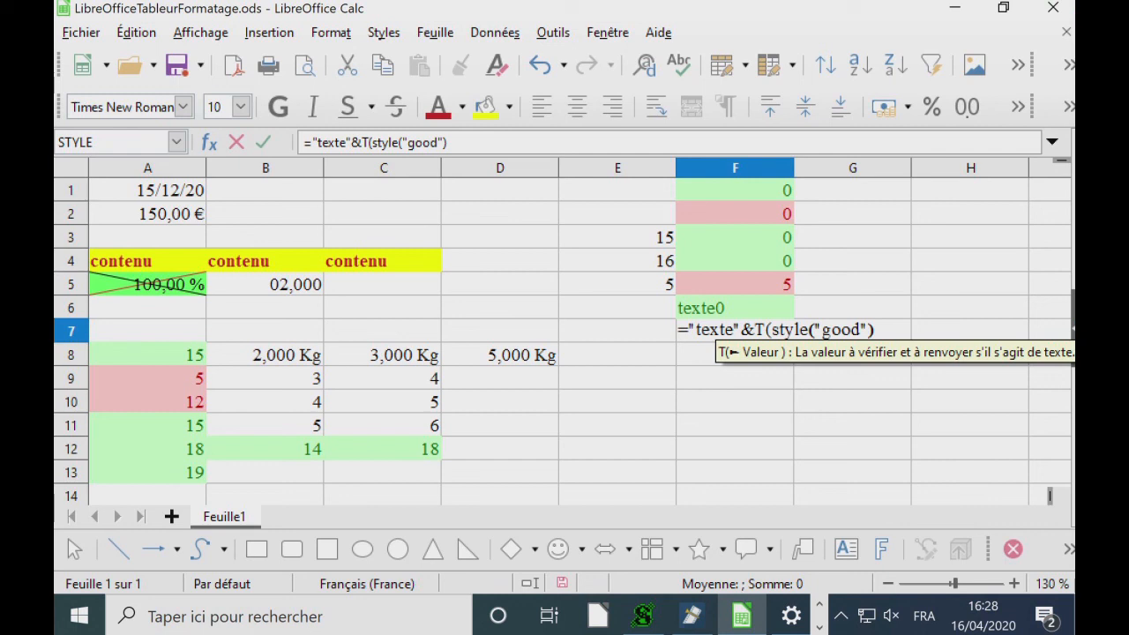
{"action": "key", "text": "Return"}
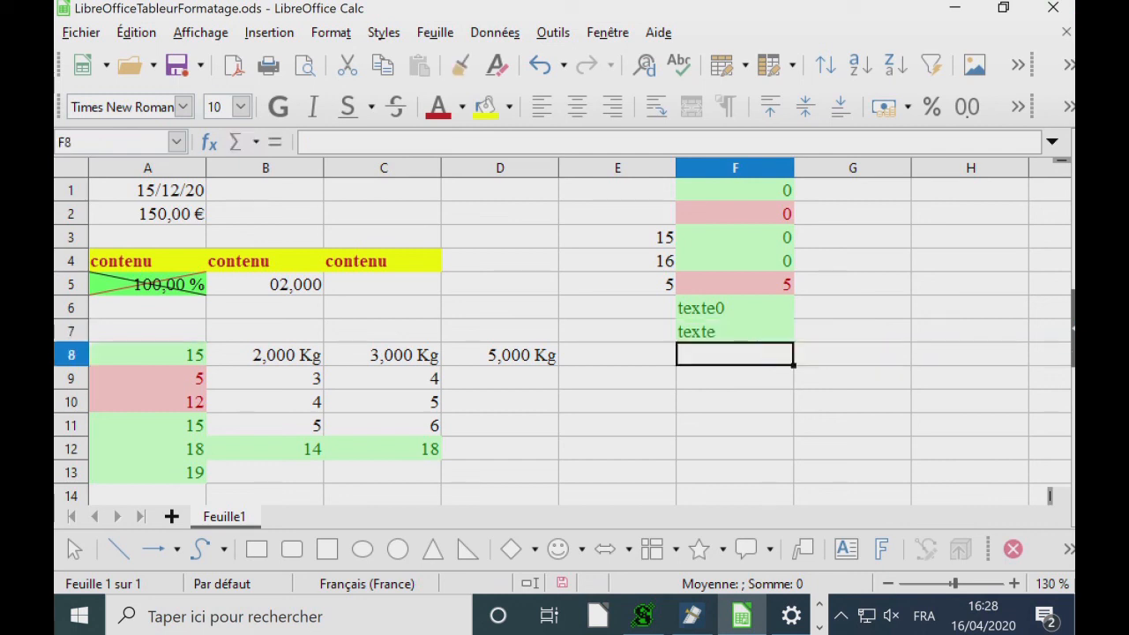